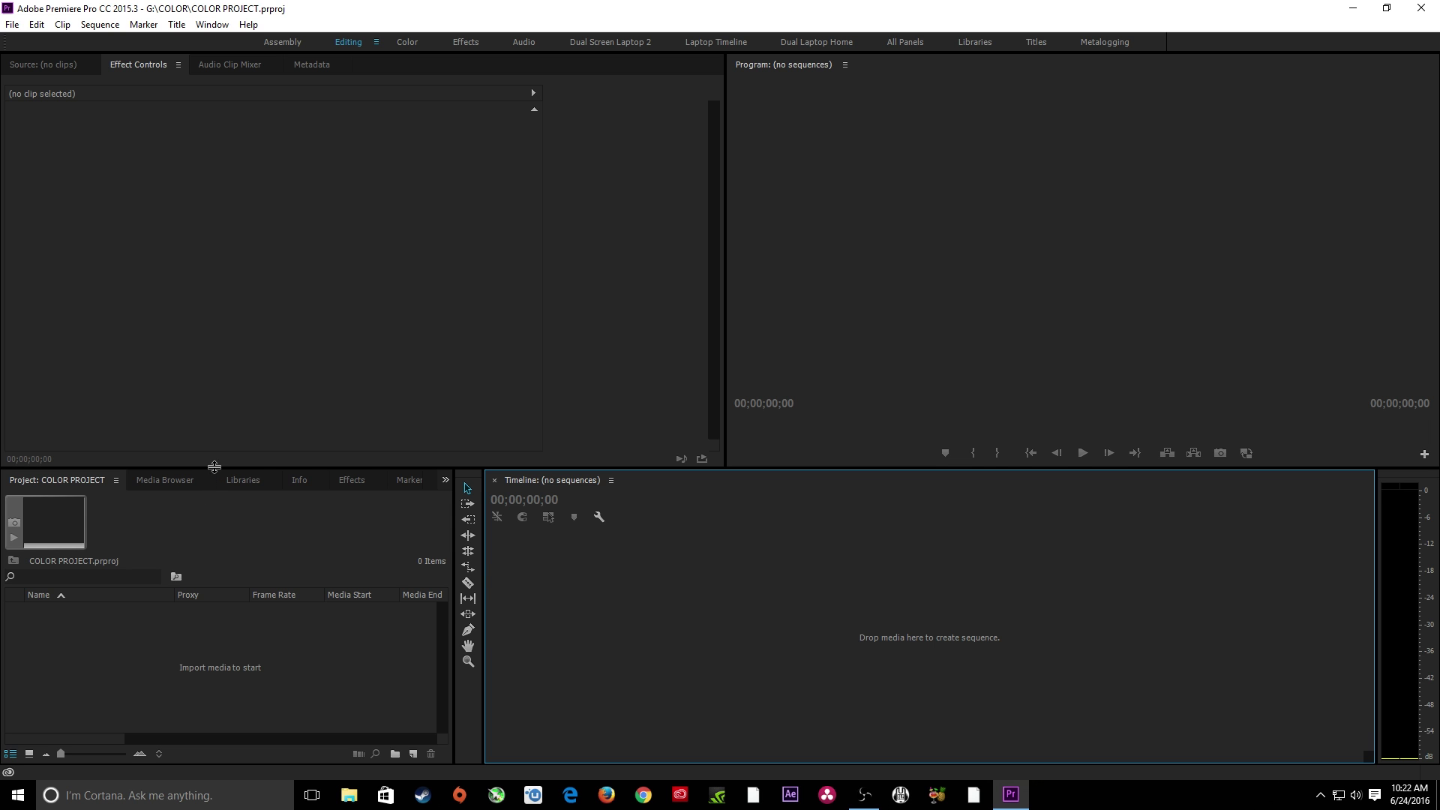
Drag the divider between the upper and lower panel rows upward to enlarge the lower panels.
drag(214, 466, 217, 435)
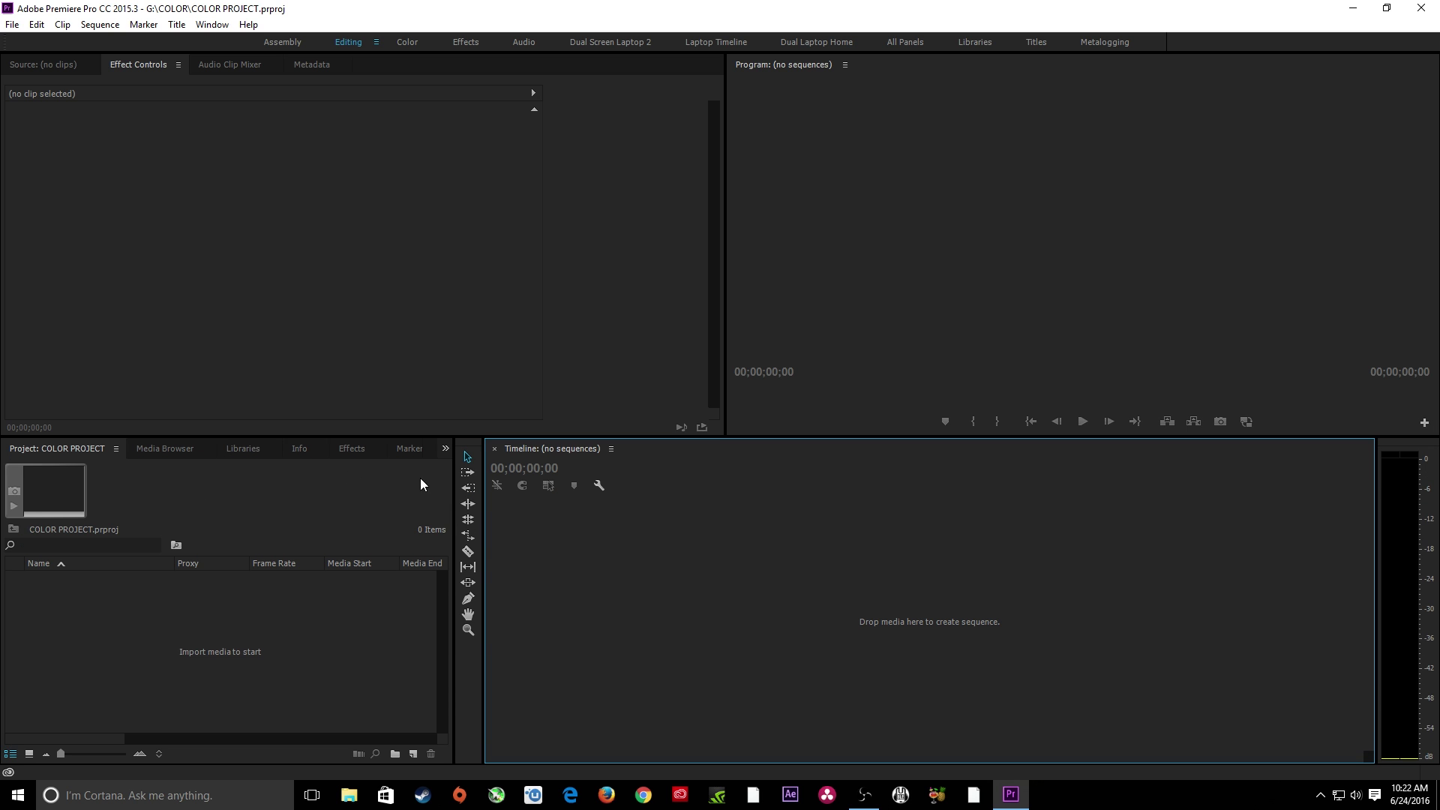
Import clips C038 through C041 from the G: drive via the Media Browser.
click(169, 447)
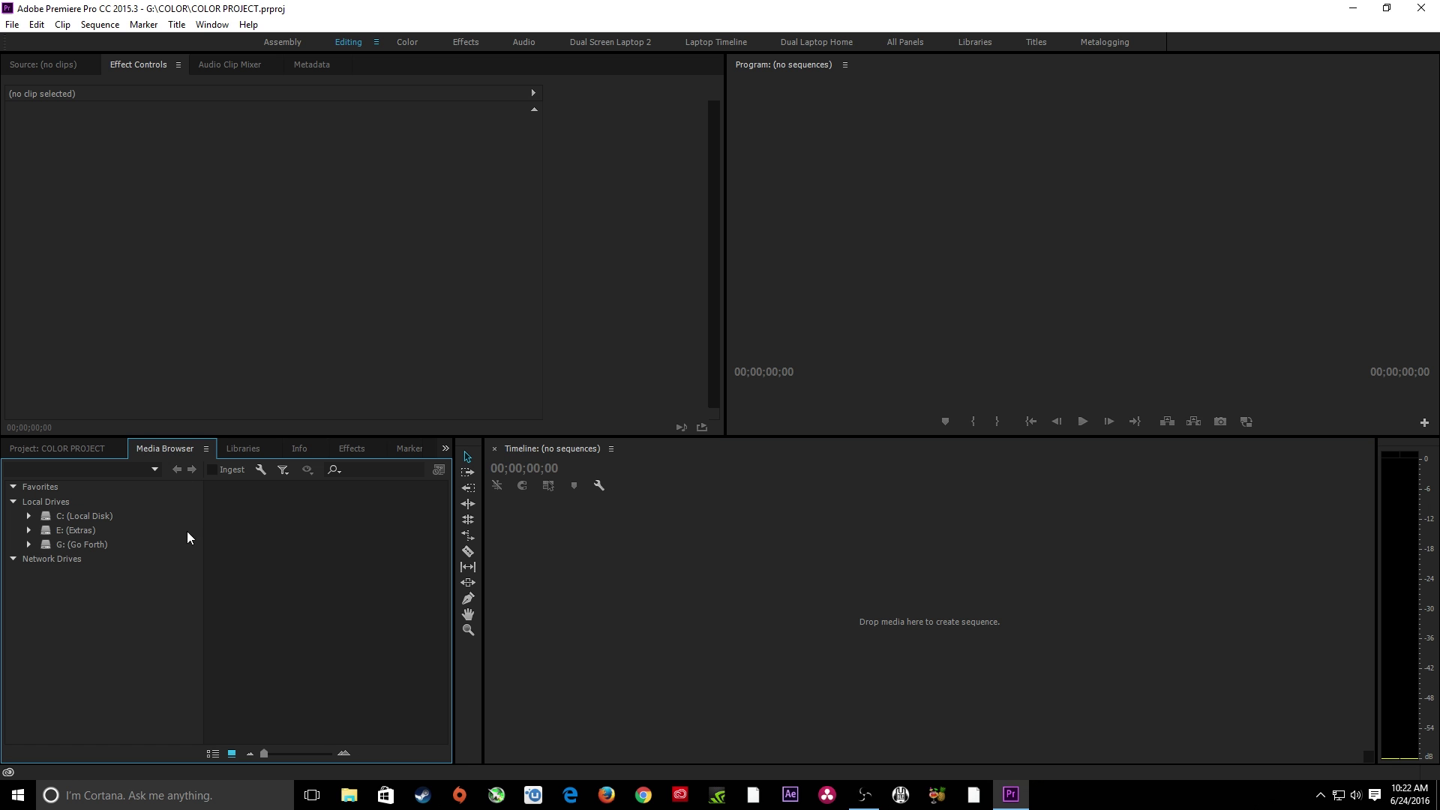
click(29, 544)
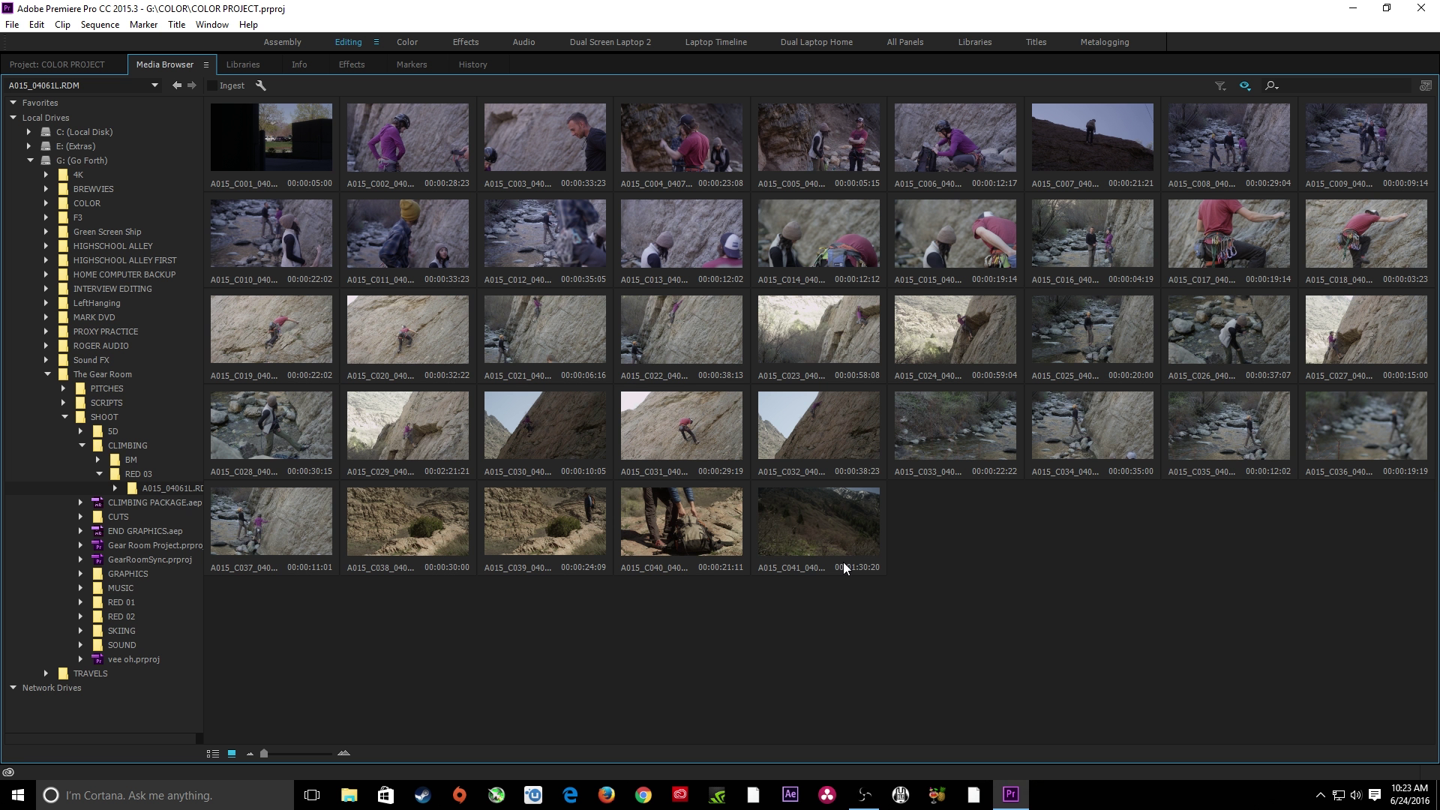
drag(896, 596, 342, 481)
right_click(422, 515)
click(460, 524)
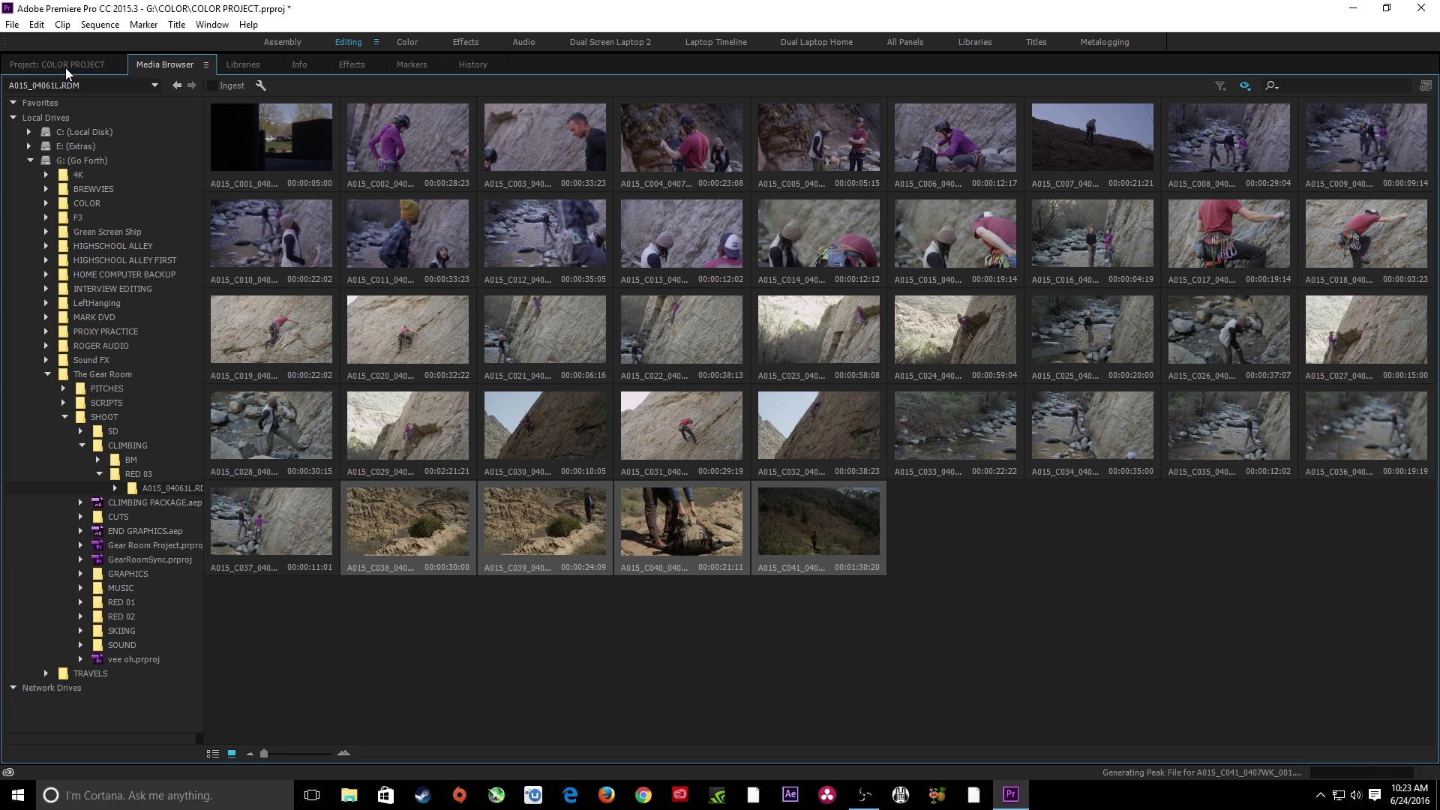
Preview C041 and C038, then build a new sequence from C038 followed by C041.
click(66, 67)
double_click(69, 70)
double_click(53, 633)
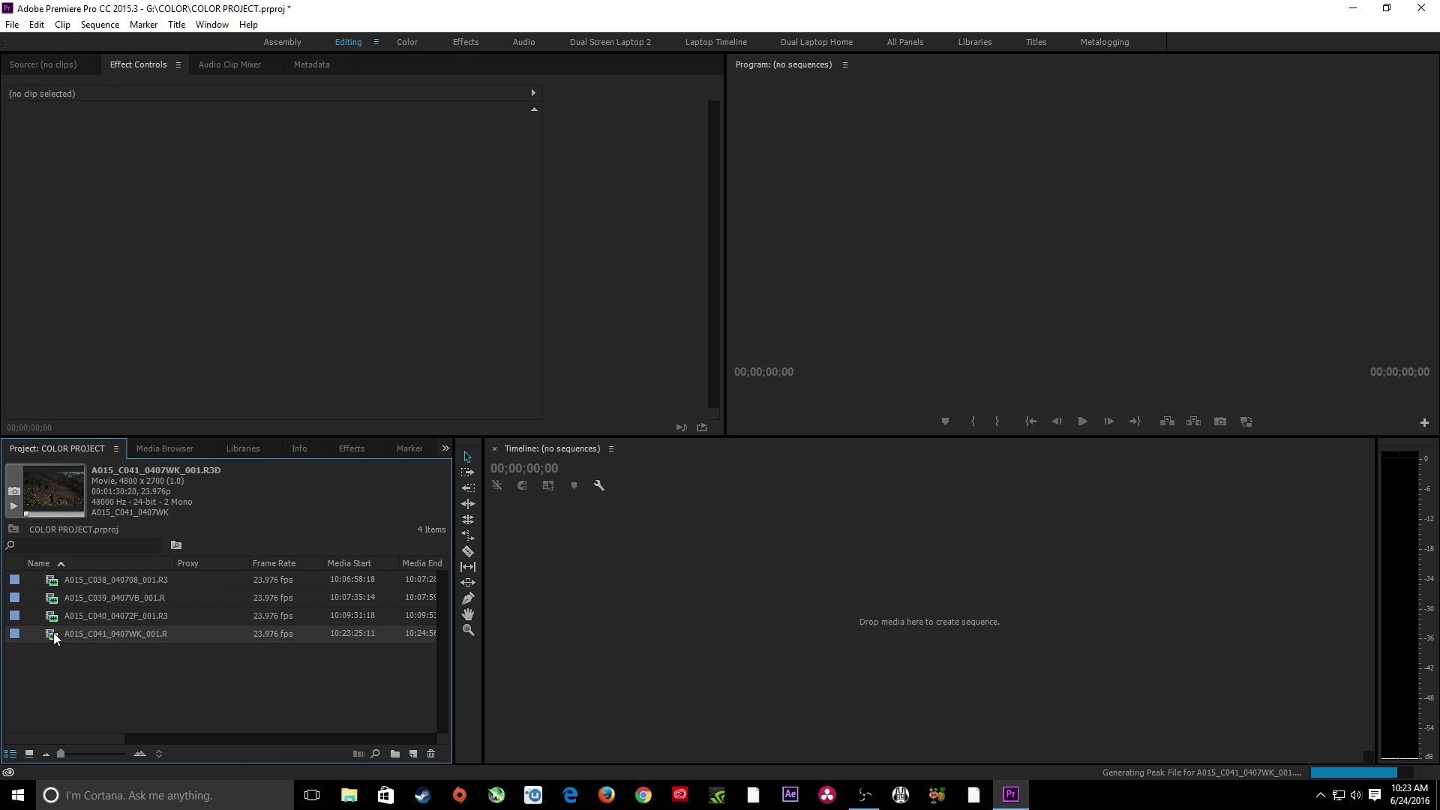
double_click(75, 580)
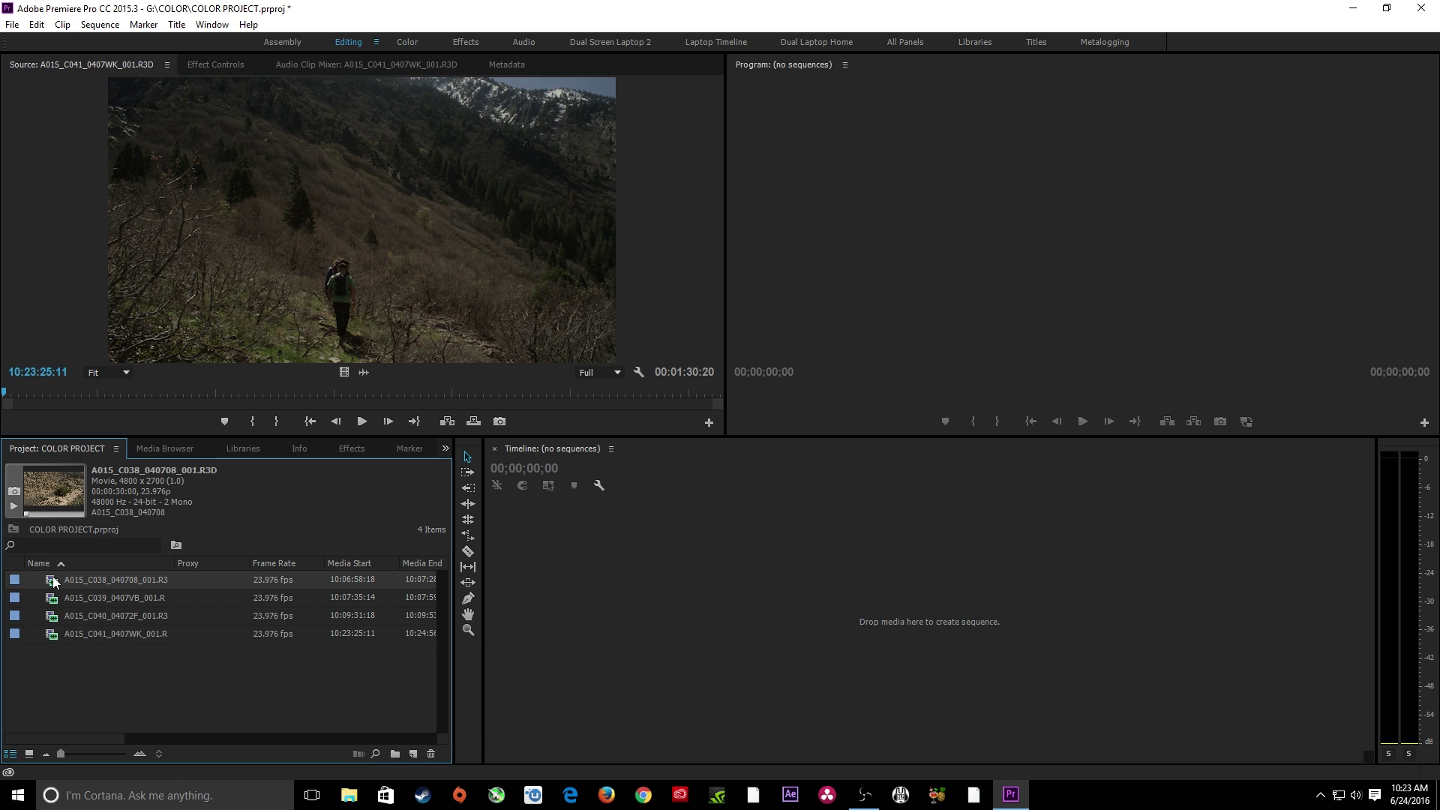
drag(133, 426, 590, 603)
drag(113, 652, 922, 604)
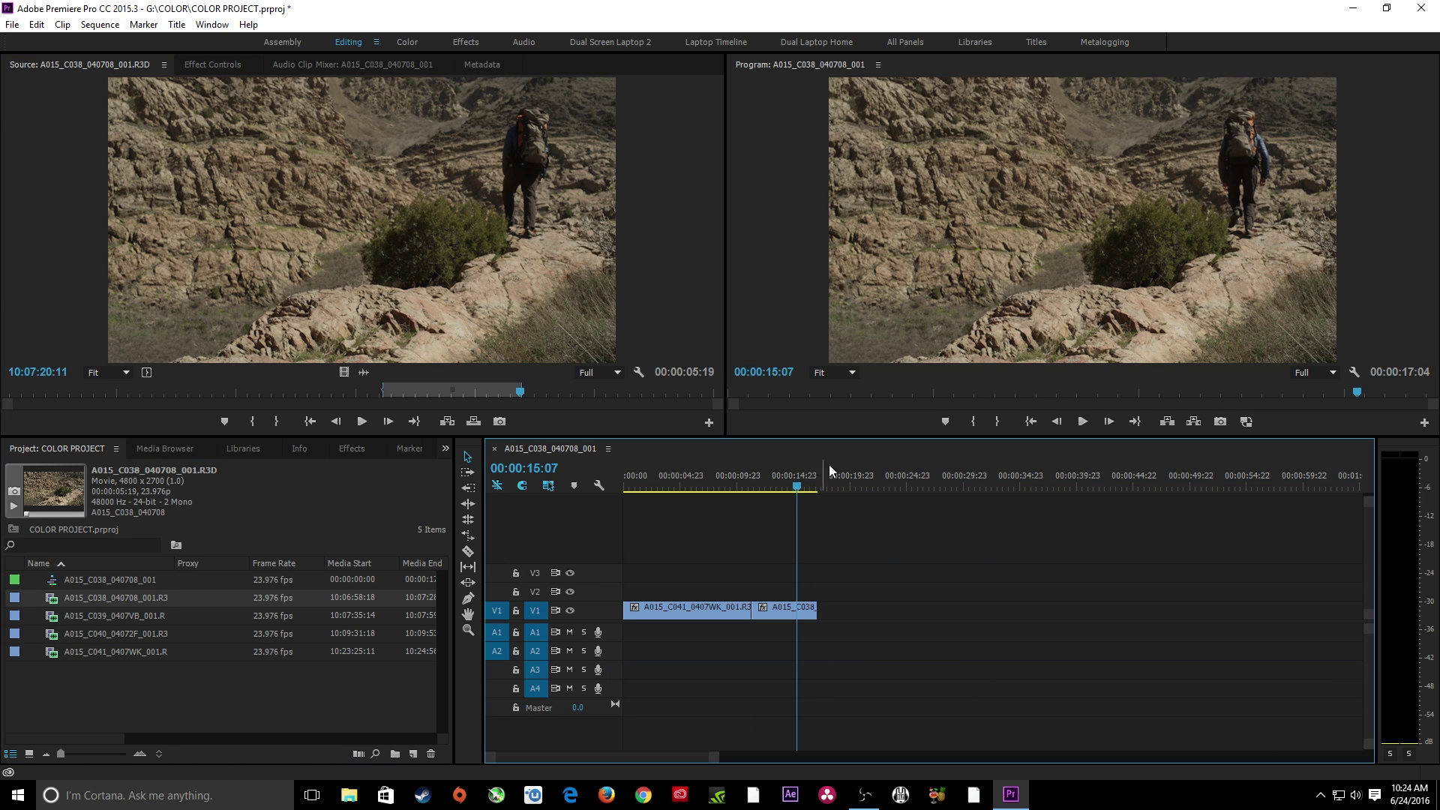
Set Program playback resolution to 1/4 and move to the C041 clip at 00:00:07:10.
click(1324, 372)
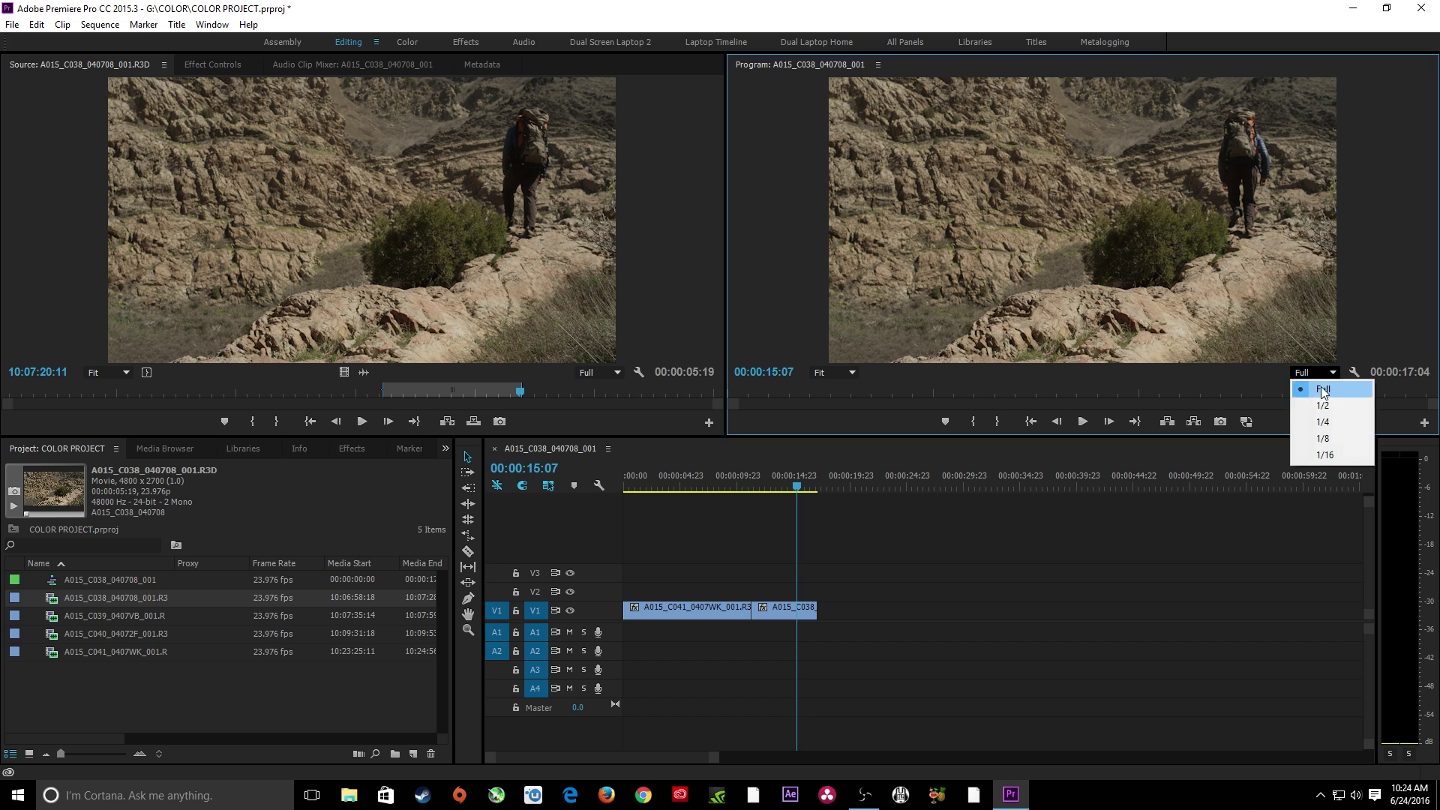
click(1332, 423)
drag(780, 486, 707, 486)
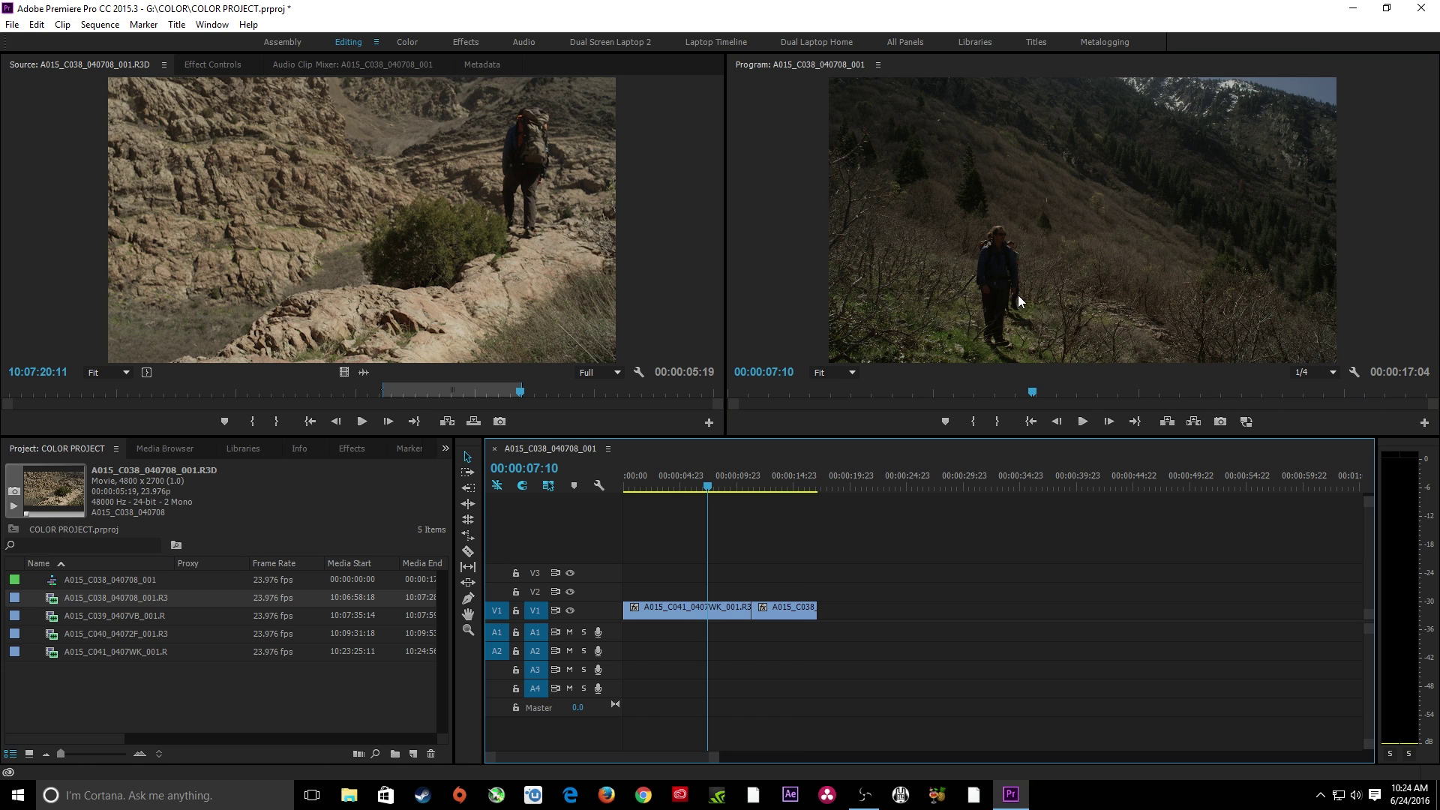
Select the C041 clip and show its master RED Source Settings in Effect Controls.
click(685, 606)
click(203, 65)
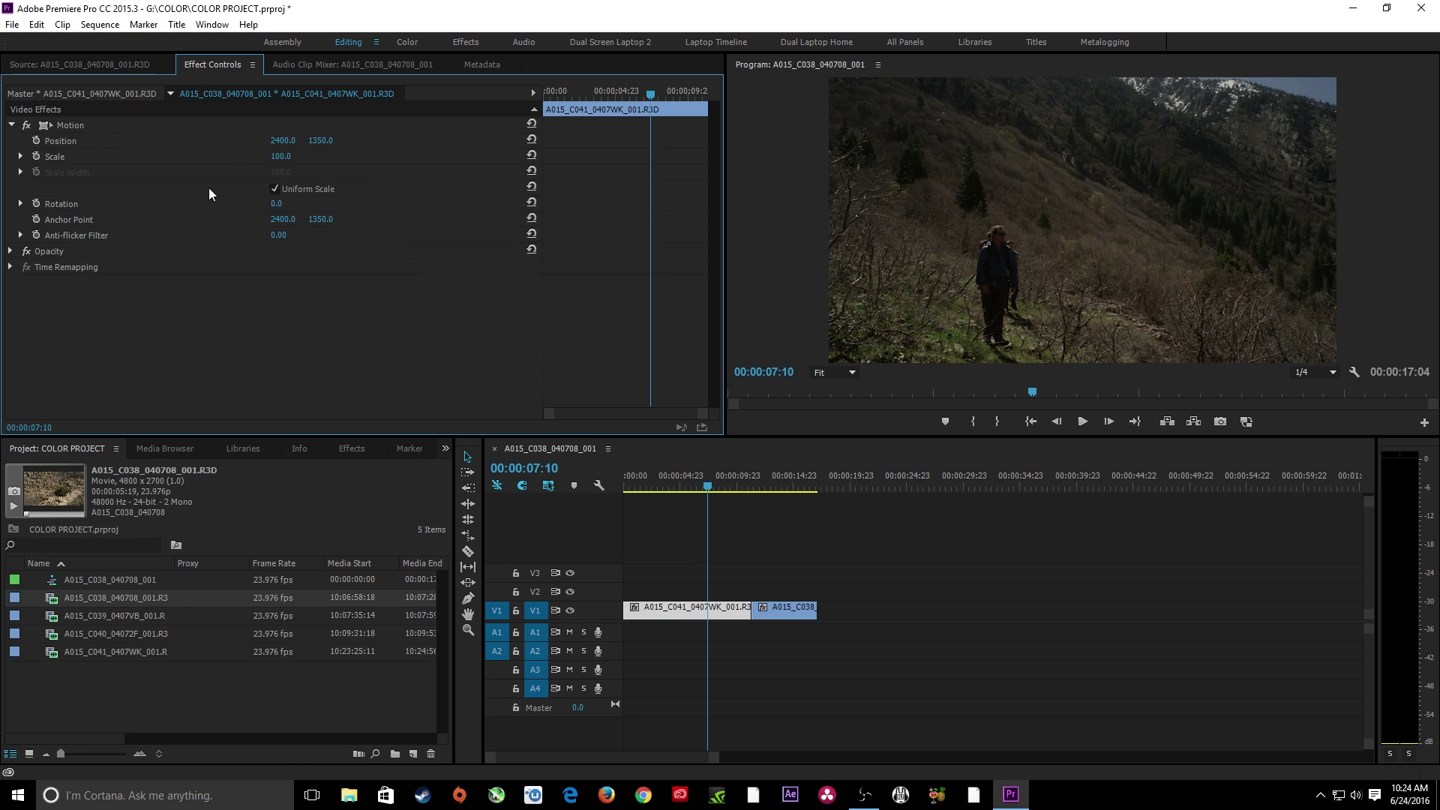
click(112, 93)
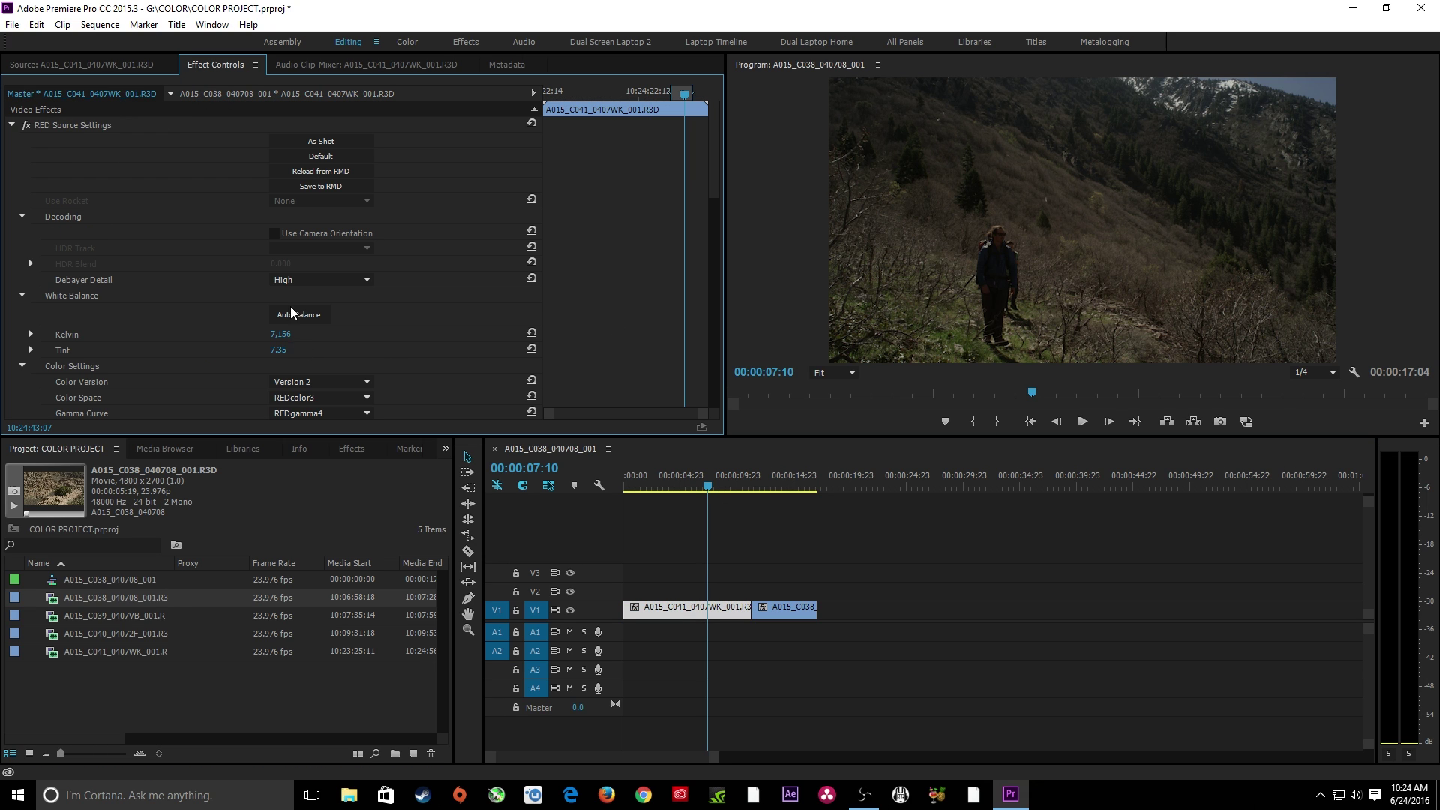
click(729, 605)
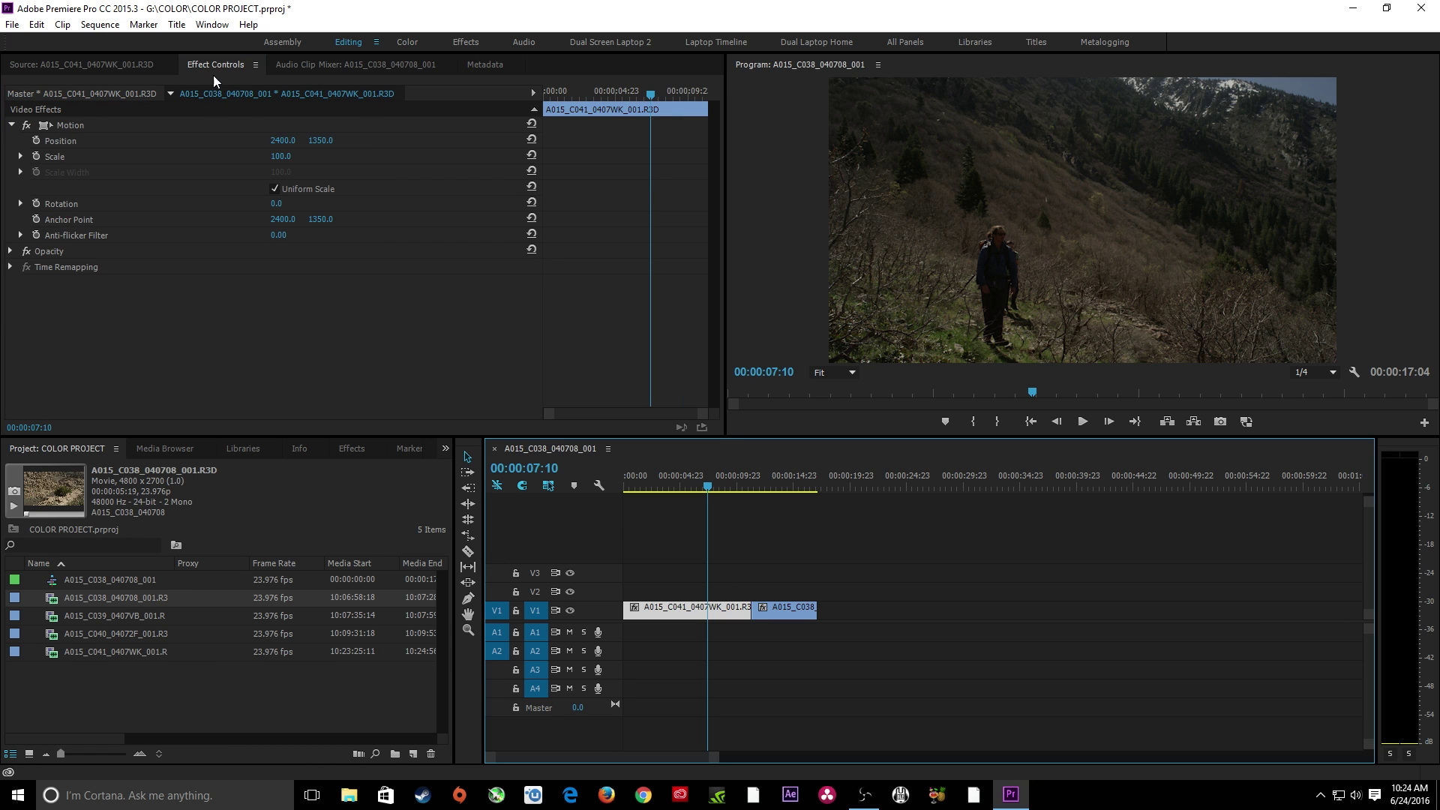
click(79, 93)
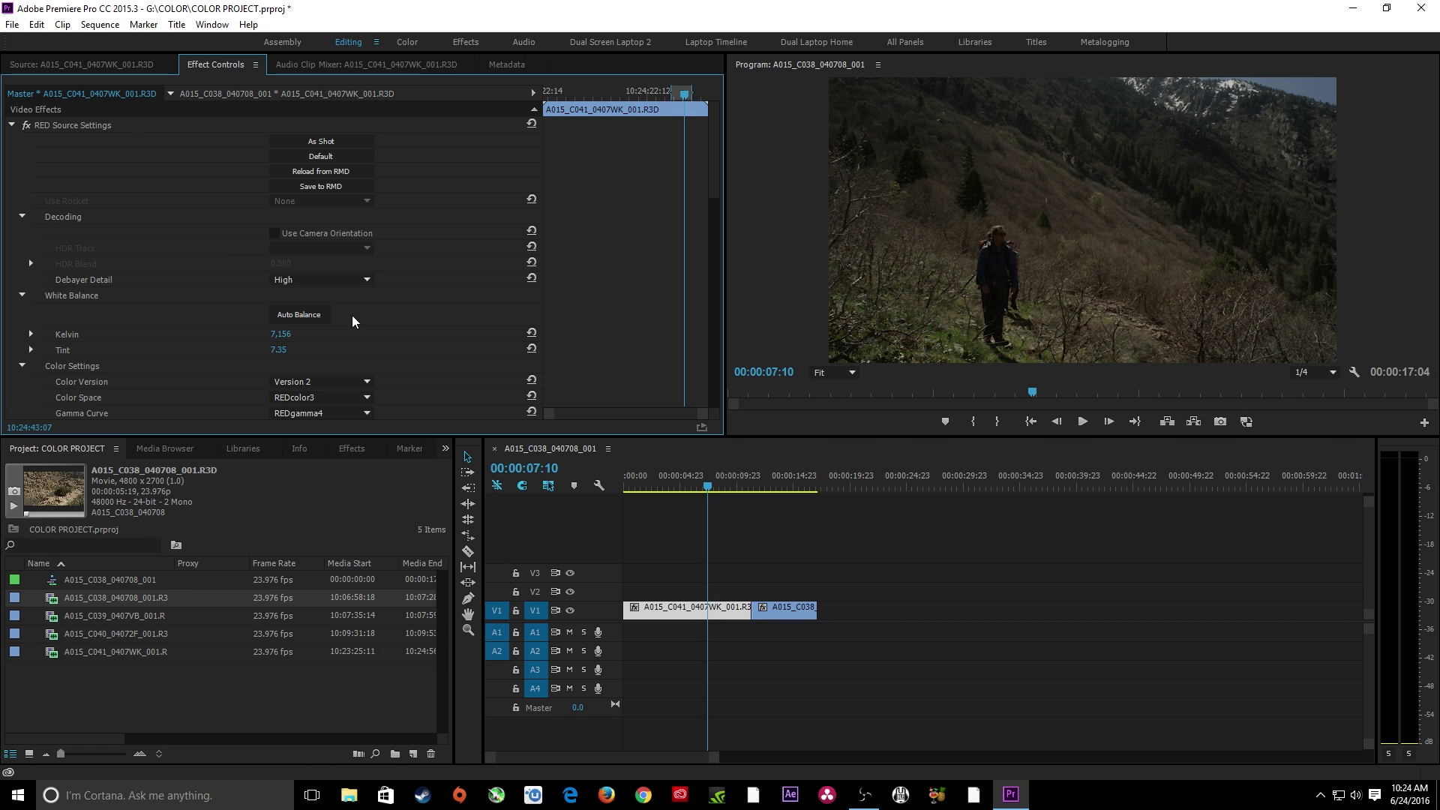
Set the clip's RED Tint to 0 and ISO to 640, then deselect the clips.
scroll(356, 321, down, 3)
click(282, 200)
text(0)
key(Return)
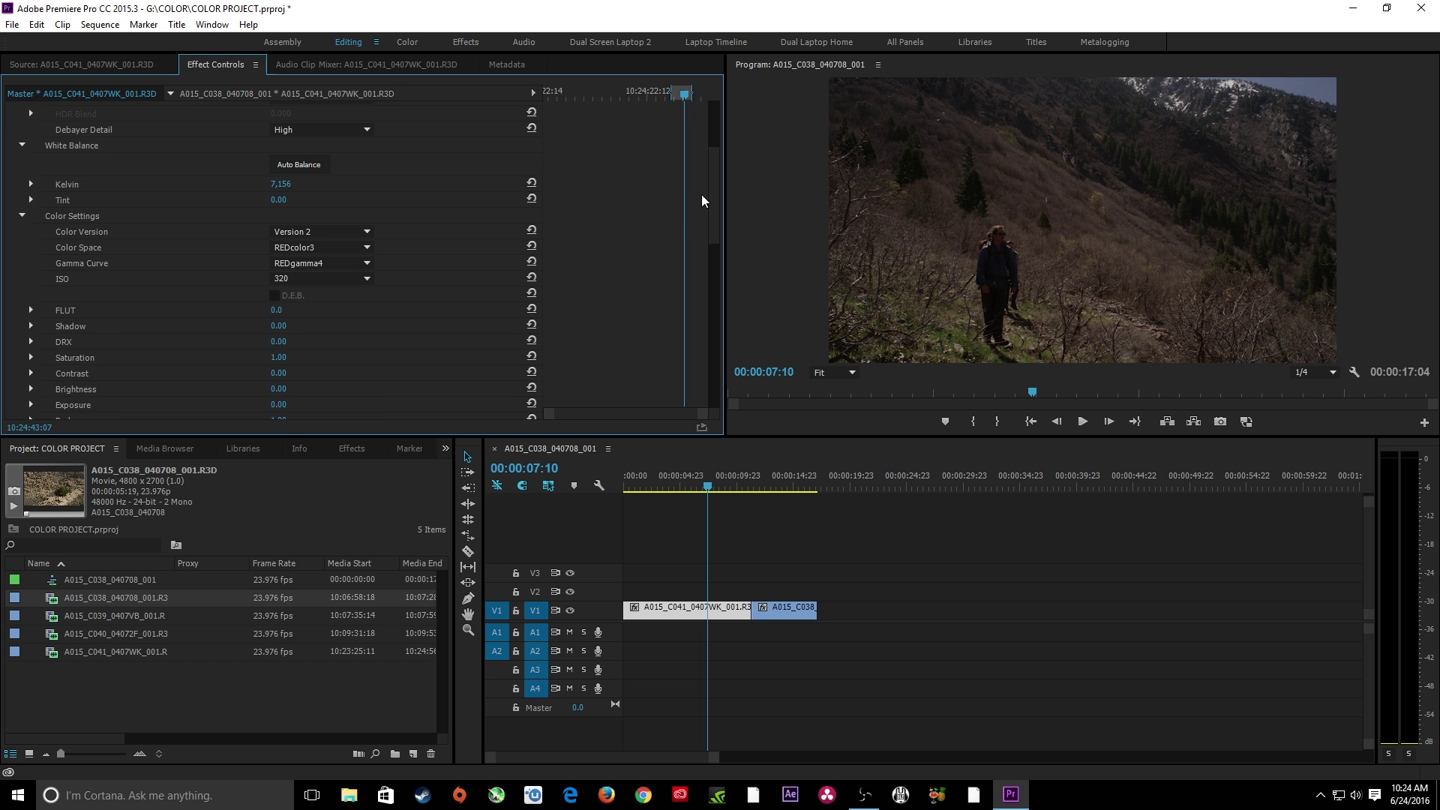
drag(711, 186, 711, 224)
scroll(374, 326, up, 3)
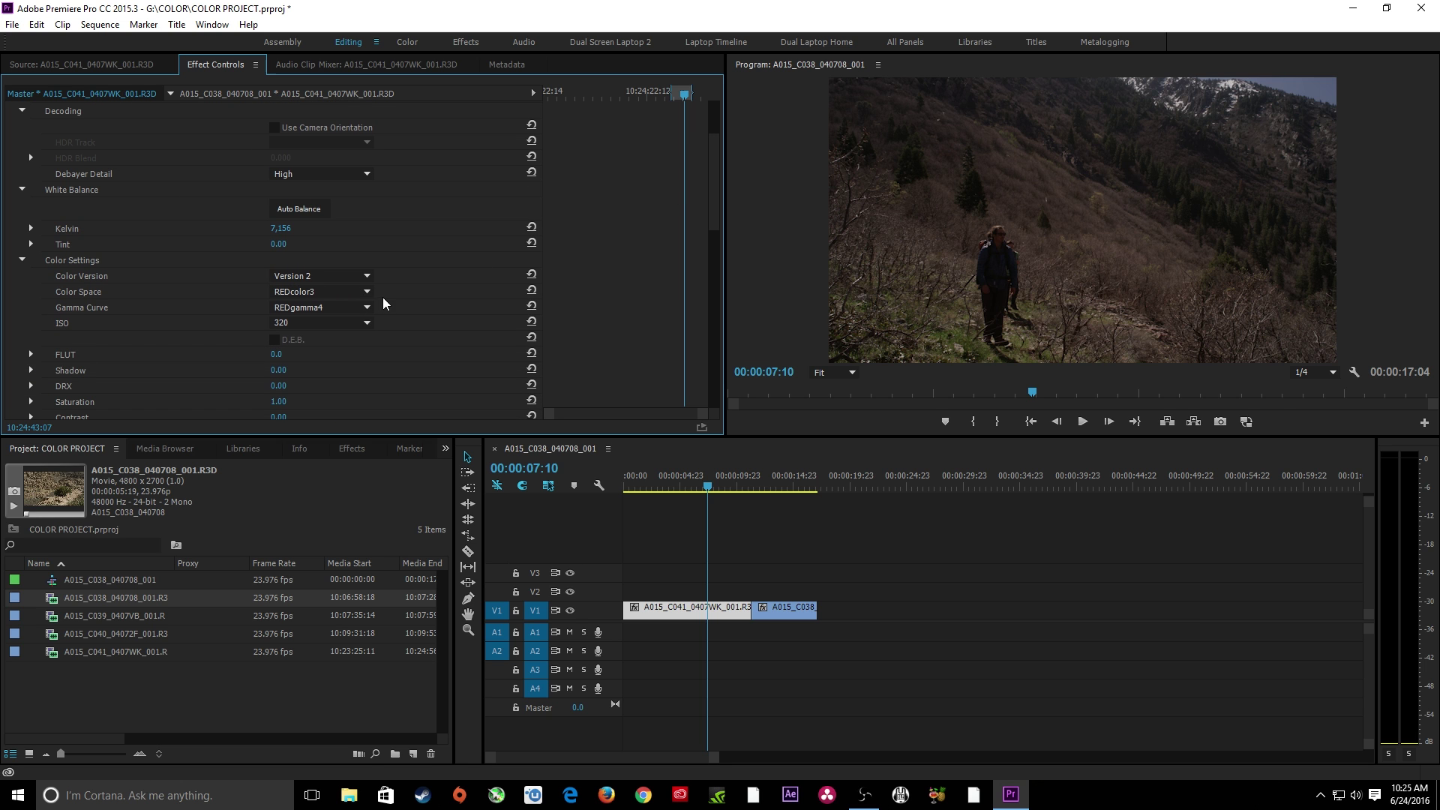
click(349, 323)
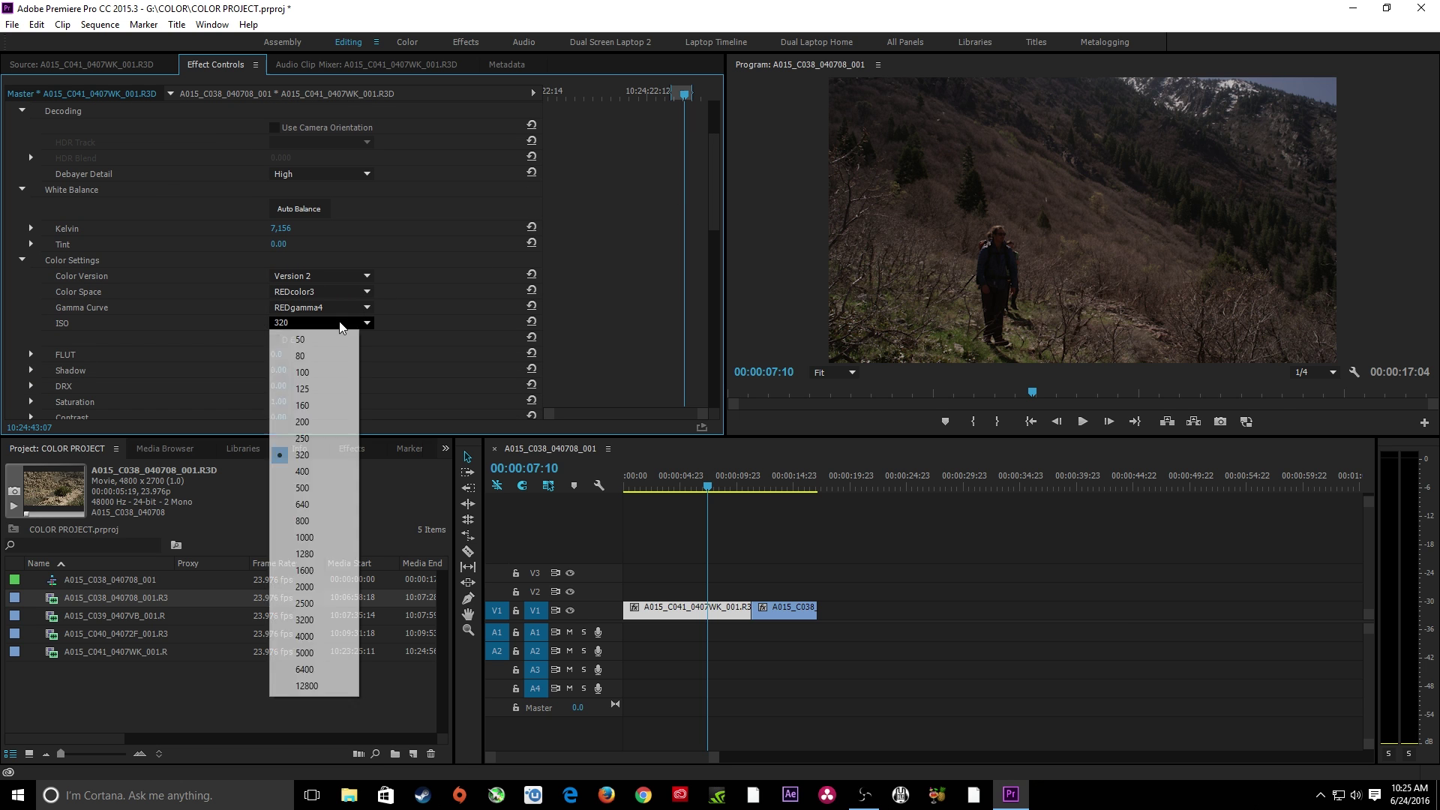
click(308, 508)
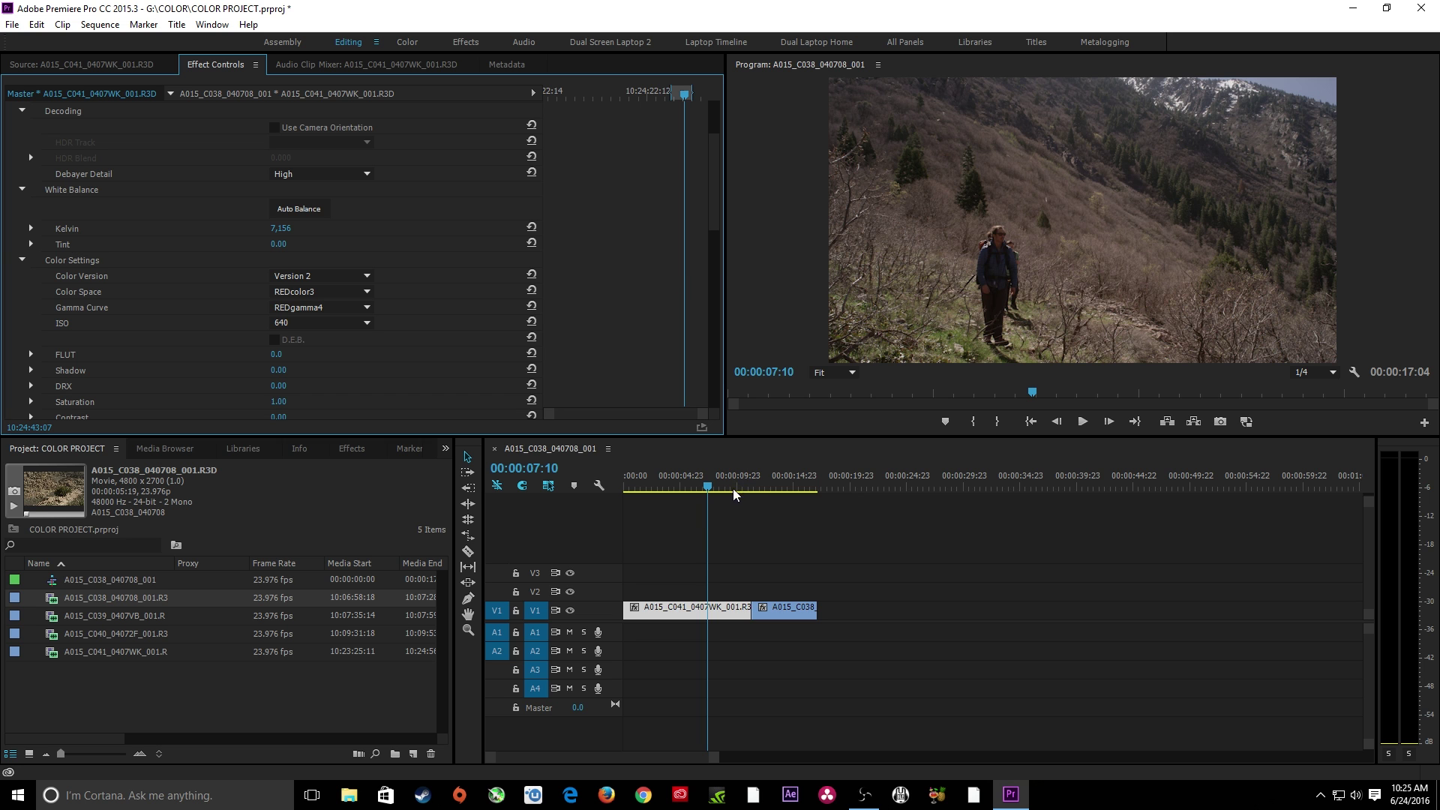
click(769, 540)
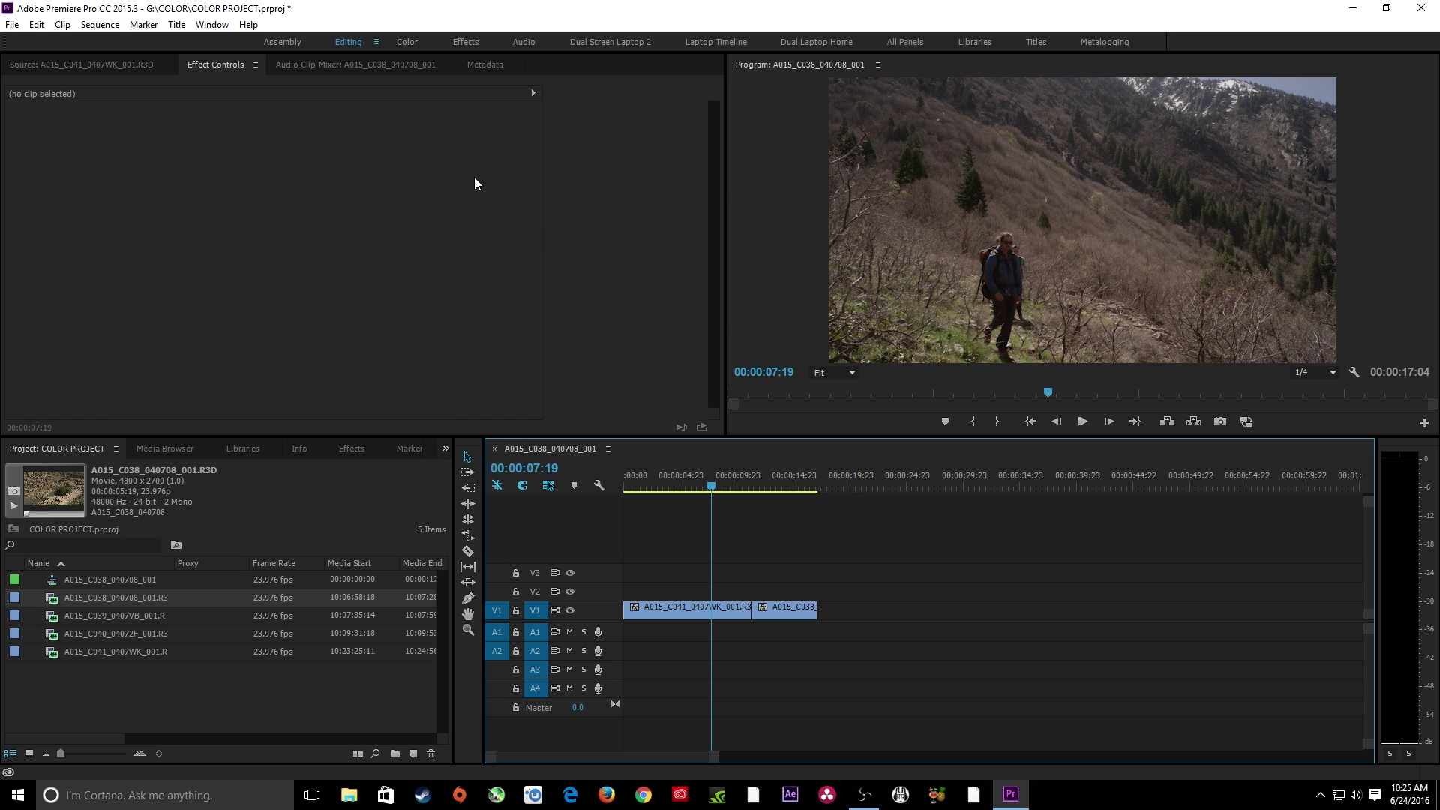
Switch to the Color workspace and expand Lumetri Color's HSL Secondary section.
click(410, 43)
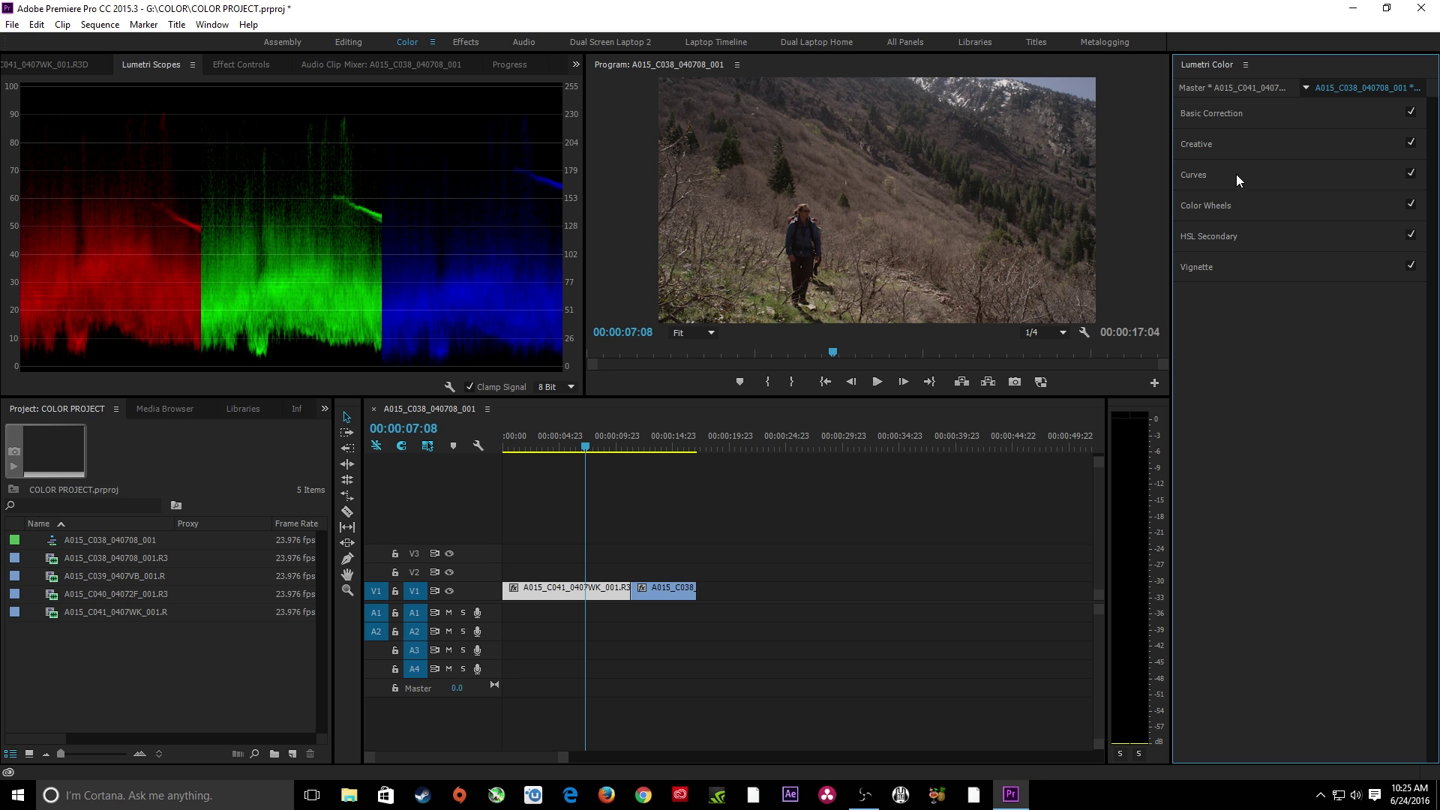
click(1259, 236)
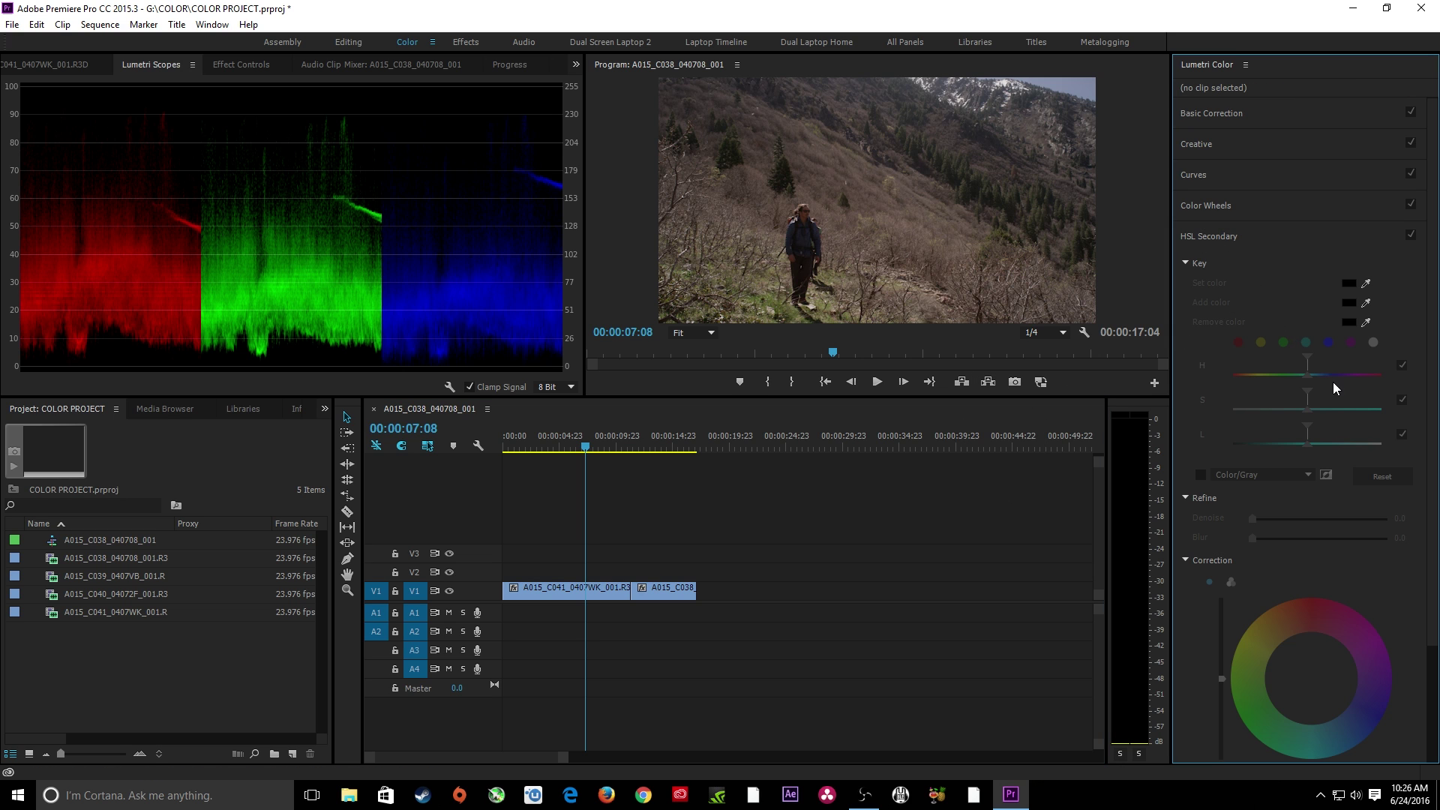
scroll(1334, 390, down, 2)
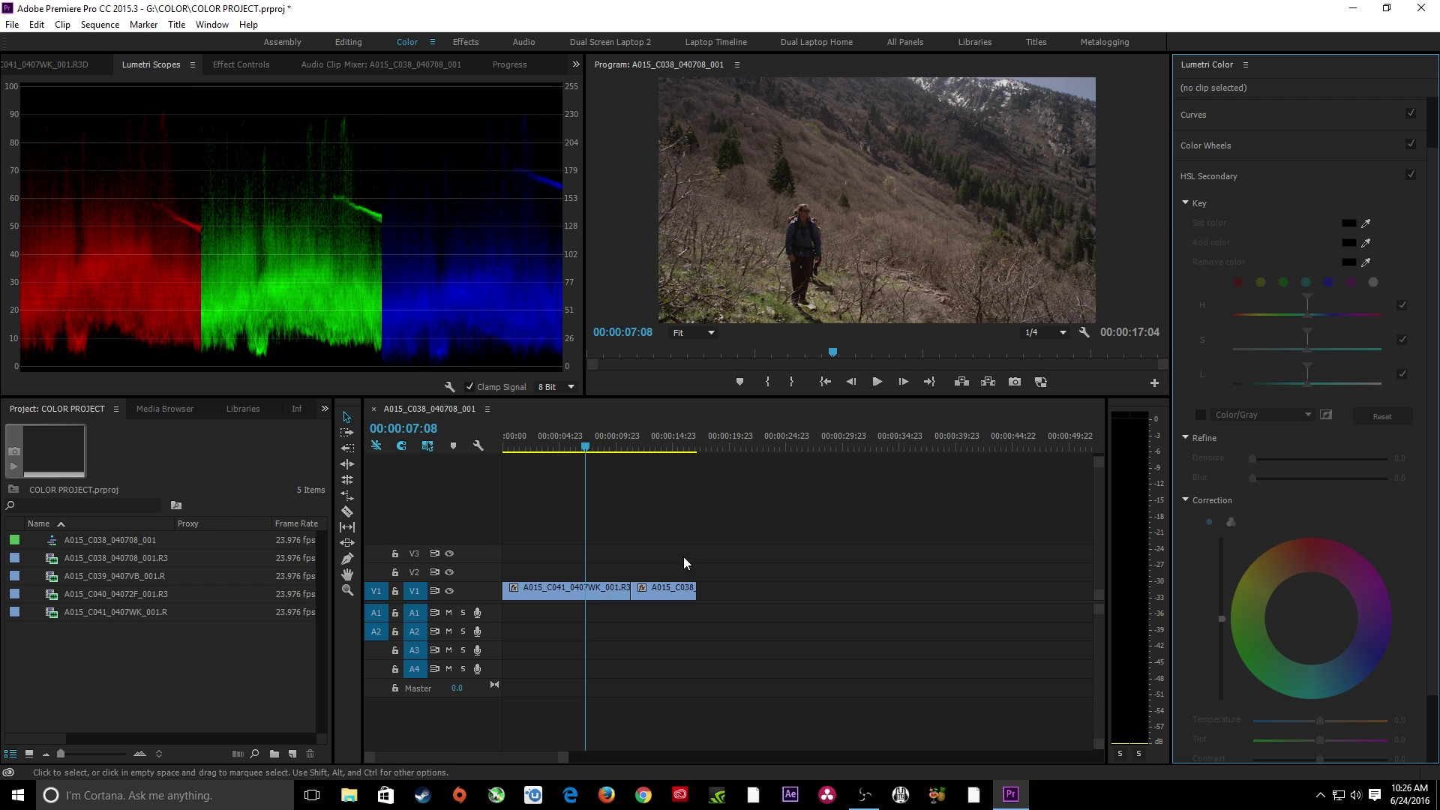
Select the C041 clip, move the playhead to 00:00:07:19, and widen the Lumetri Color panel.
click(606, 591)
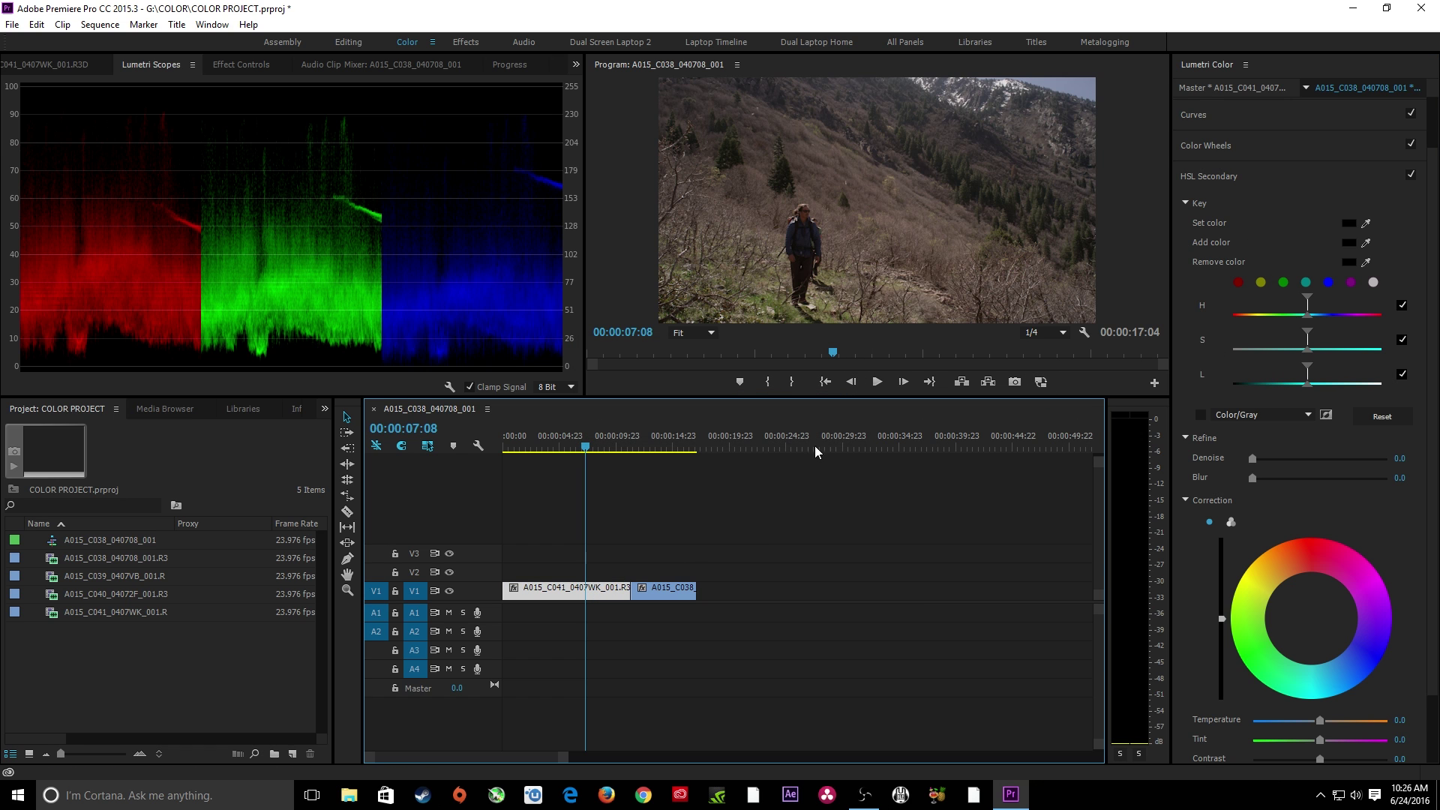
click(591, 444)
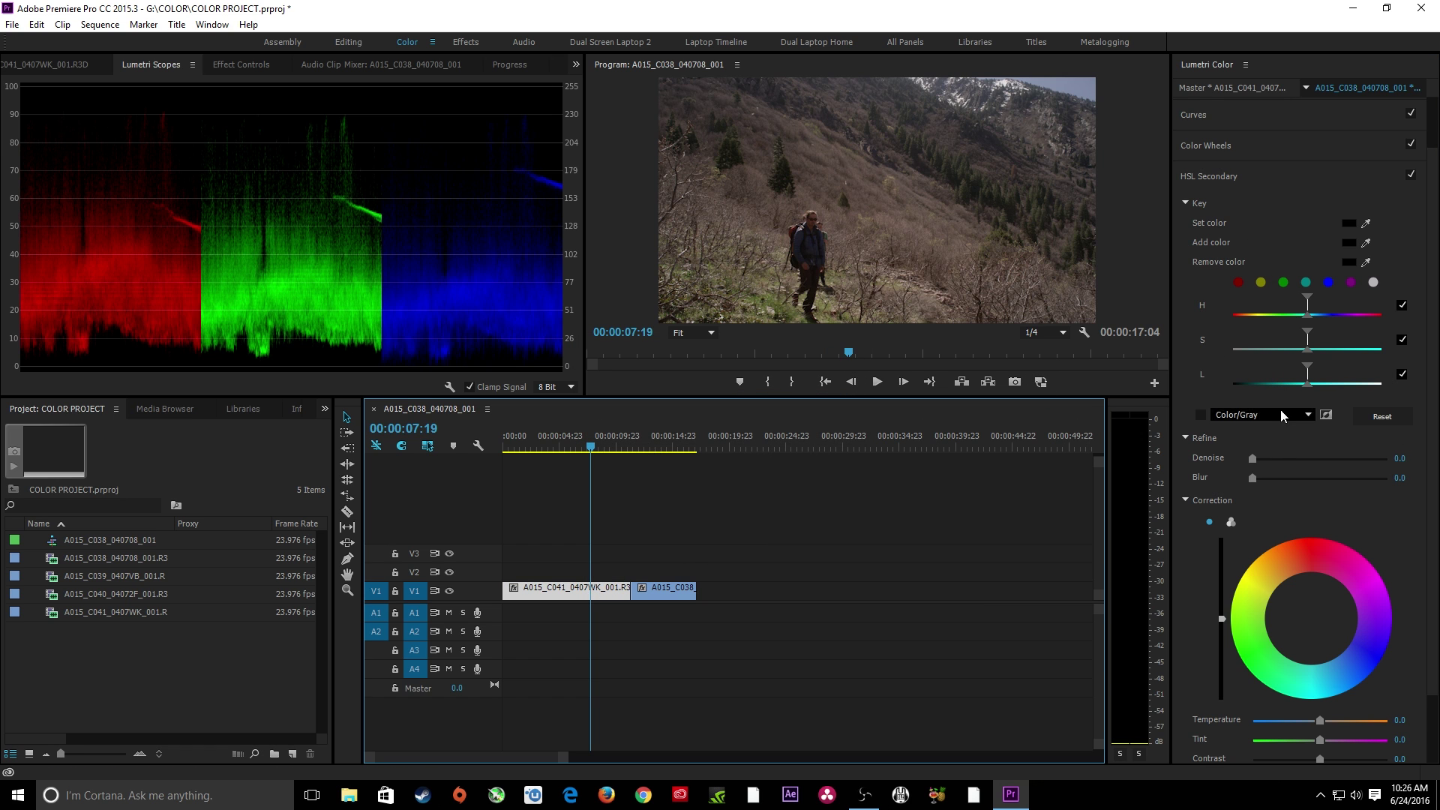
drag(1173, 394, 1078, 393)
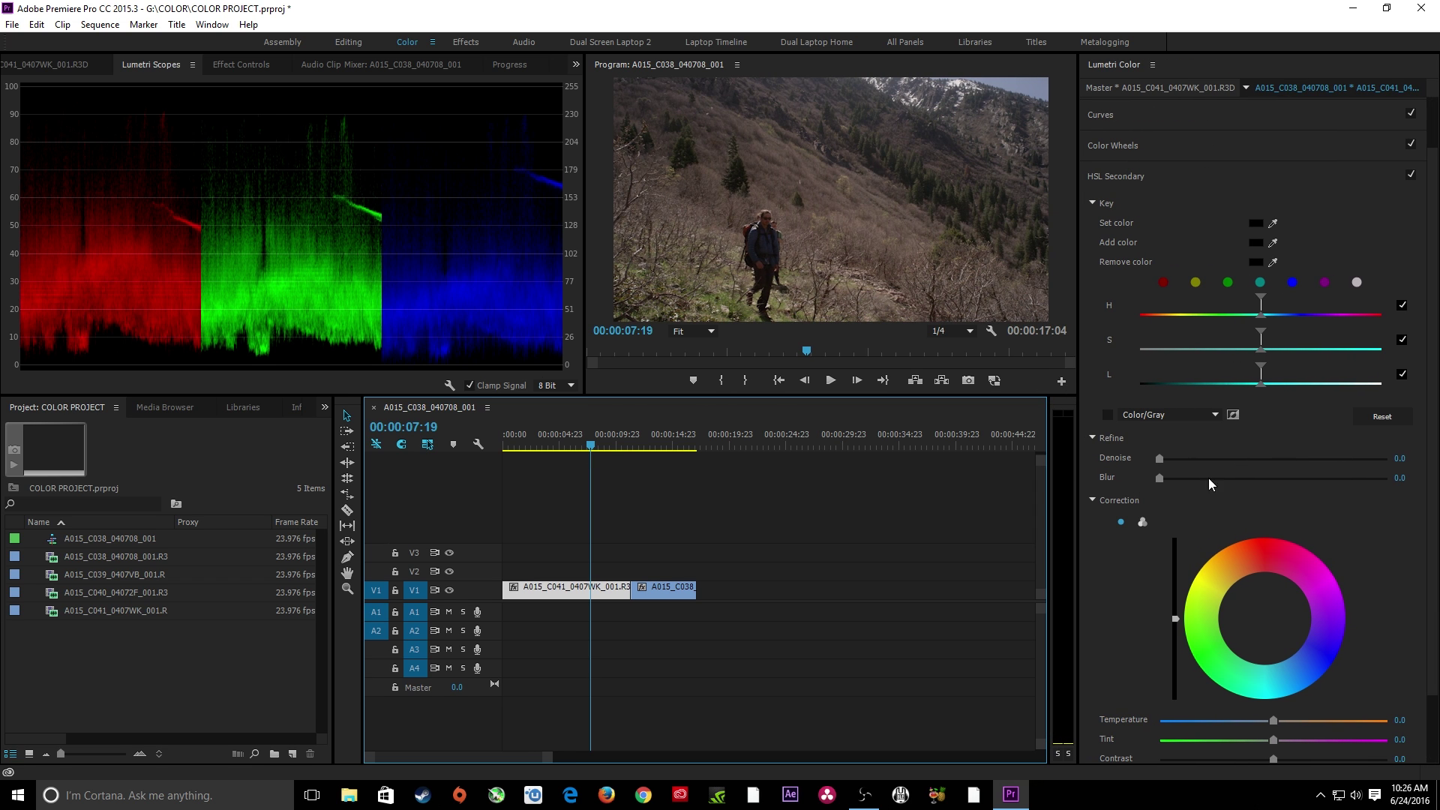
click(162, 71)
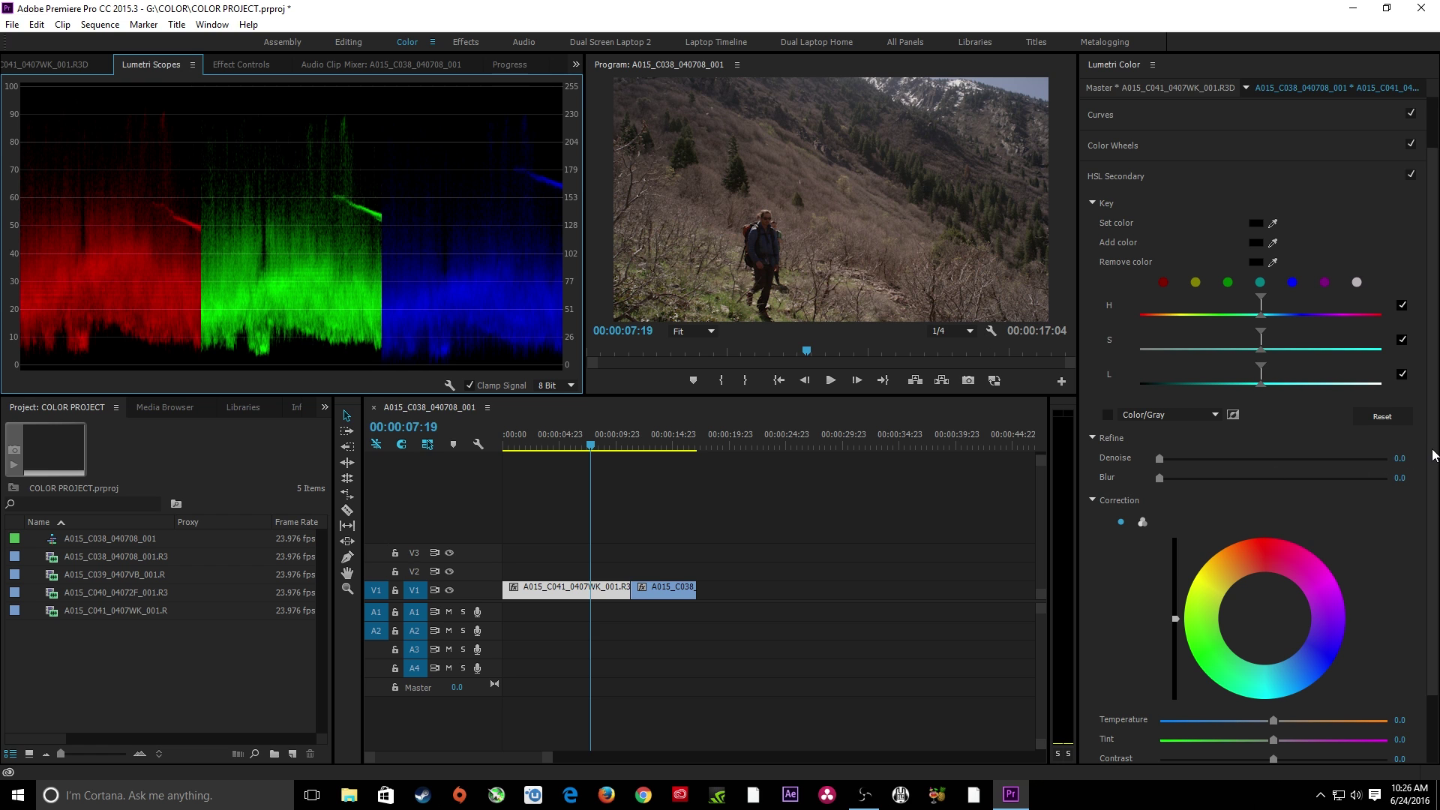
drag(1433, 459, 1434, 475)
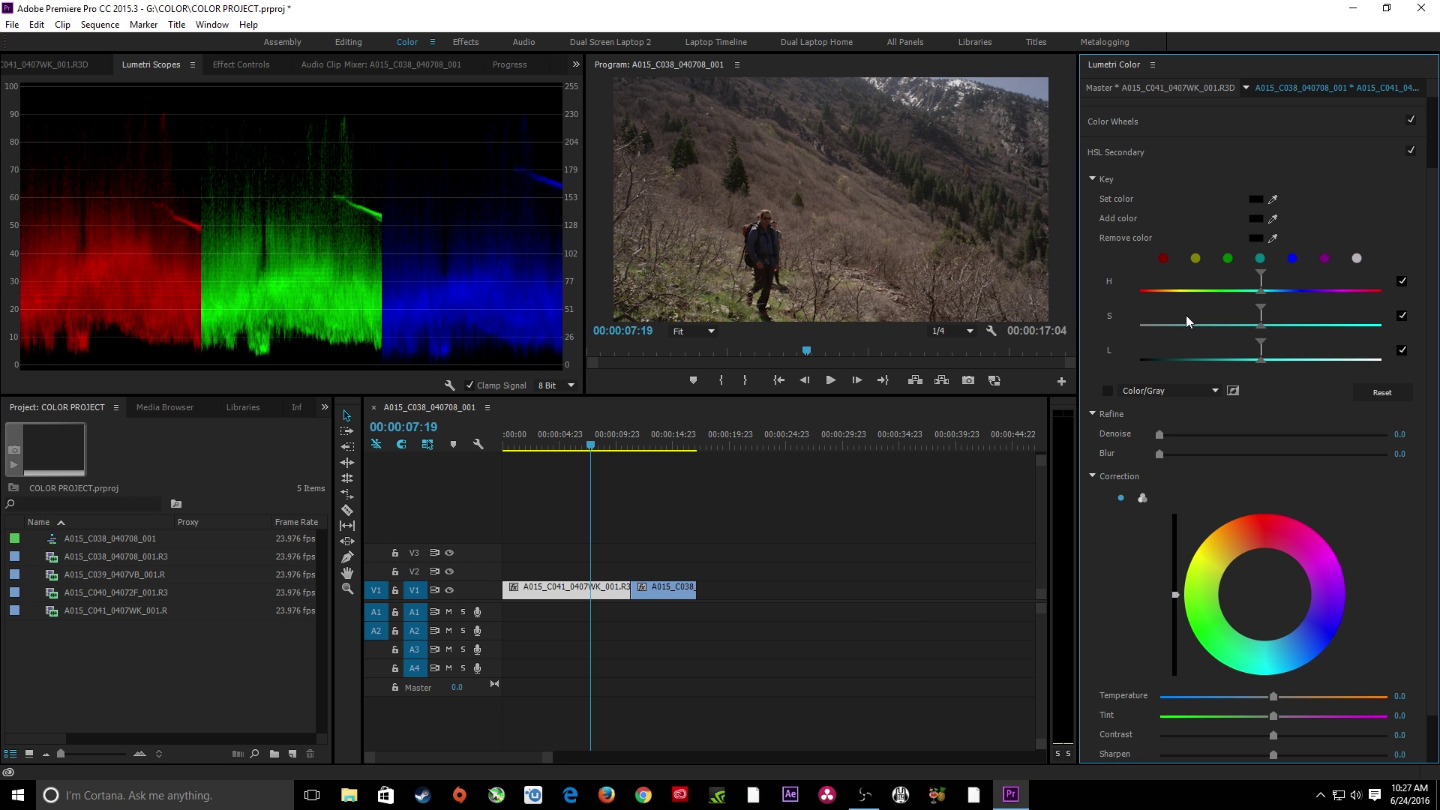
Sample the dark trees on the right with the HSL Secondary Set color eyedropper.
click(1272, 201)
click(1273, 218)
click(1274, 198)
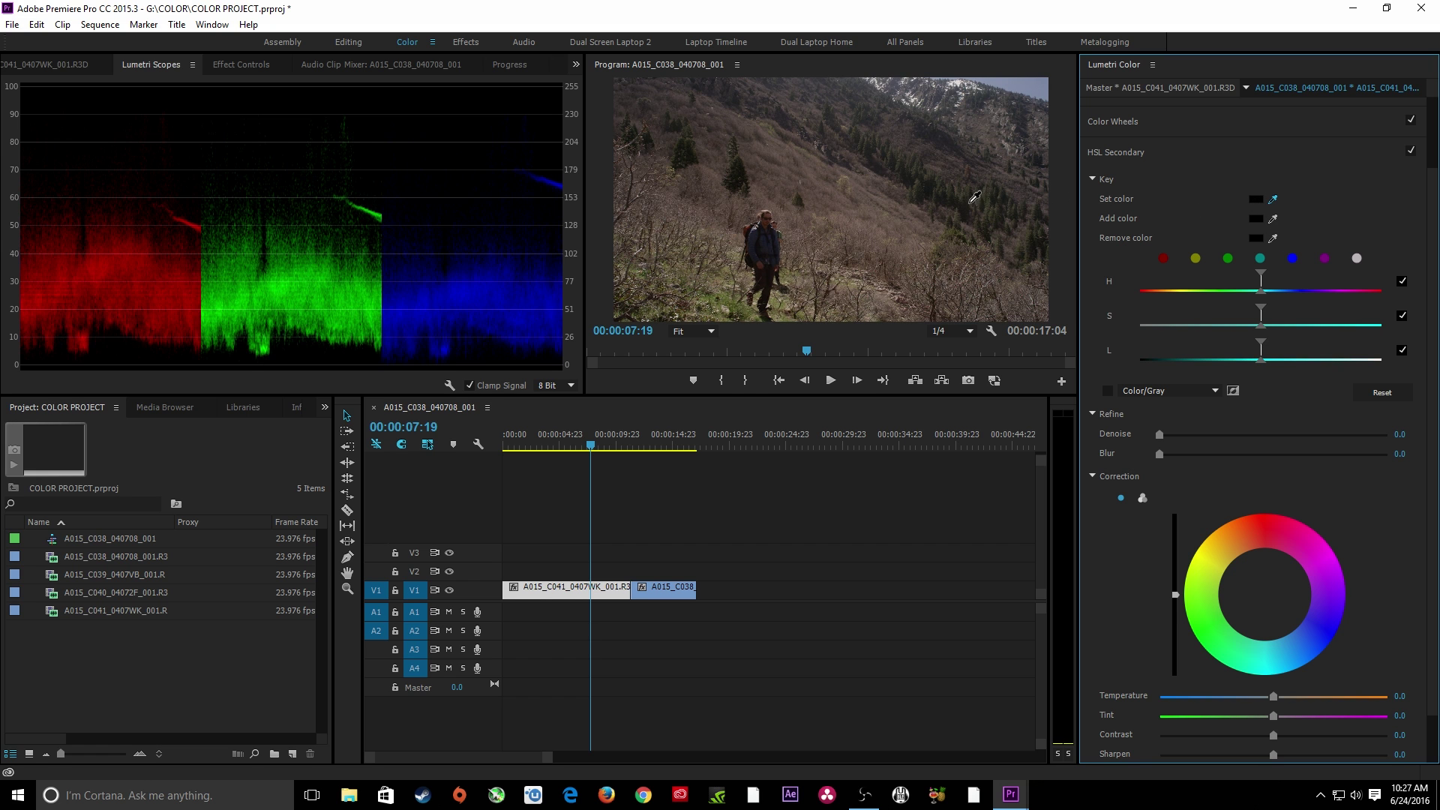
click(908, 163)
click(1033, 229)
click(1034, 237)
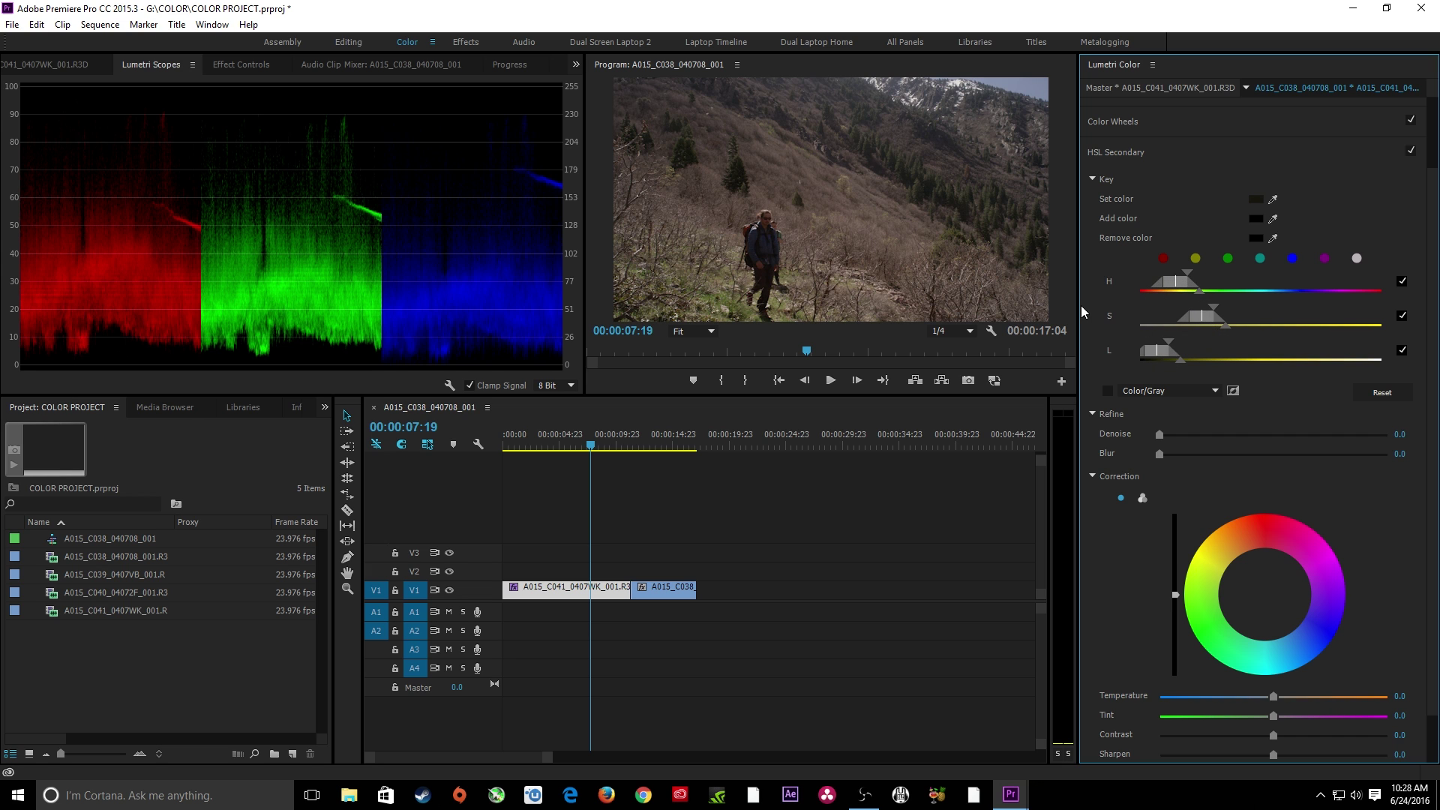
Add a sampled hillside colour to the key and preview it as a Color/Gray mask.
click(1109, 391)
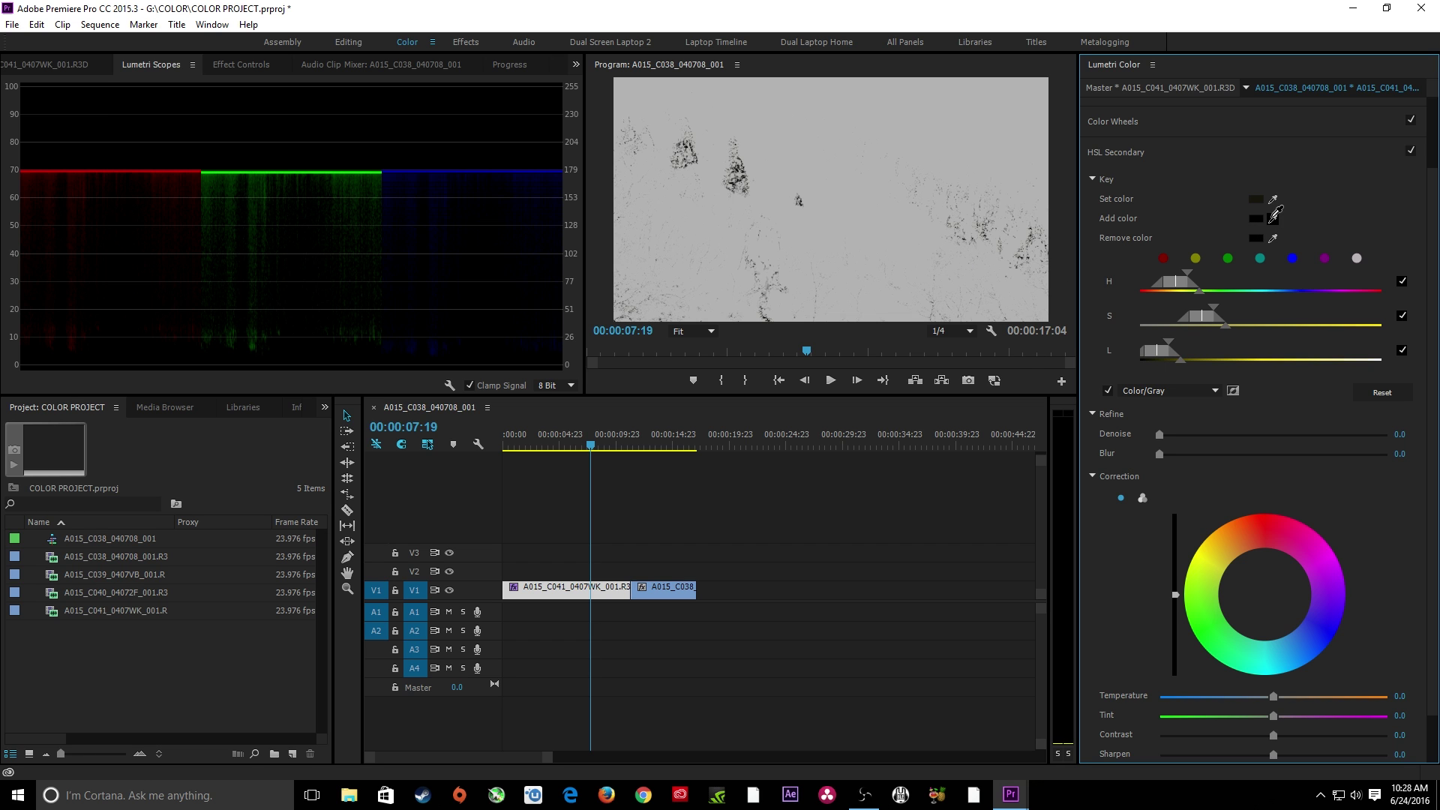
click(1108, 391)
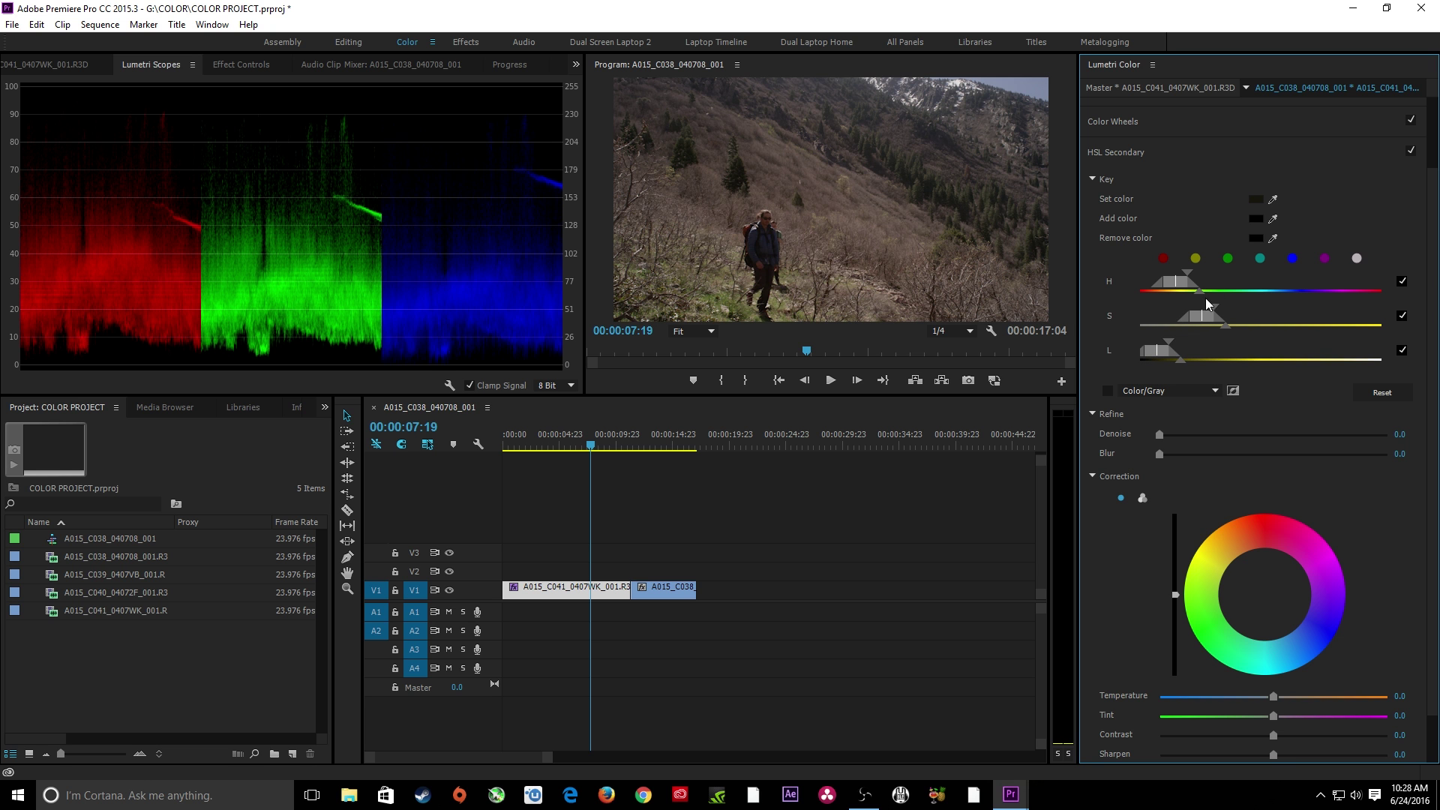
click(1272, 218)
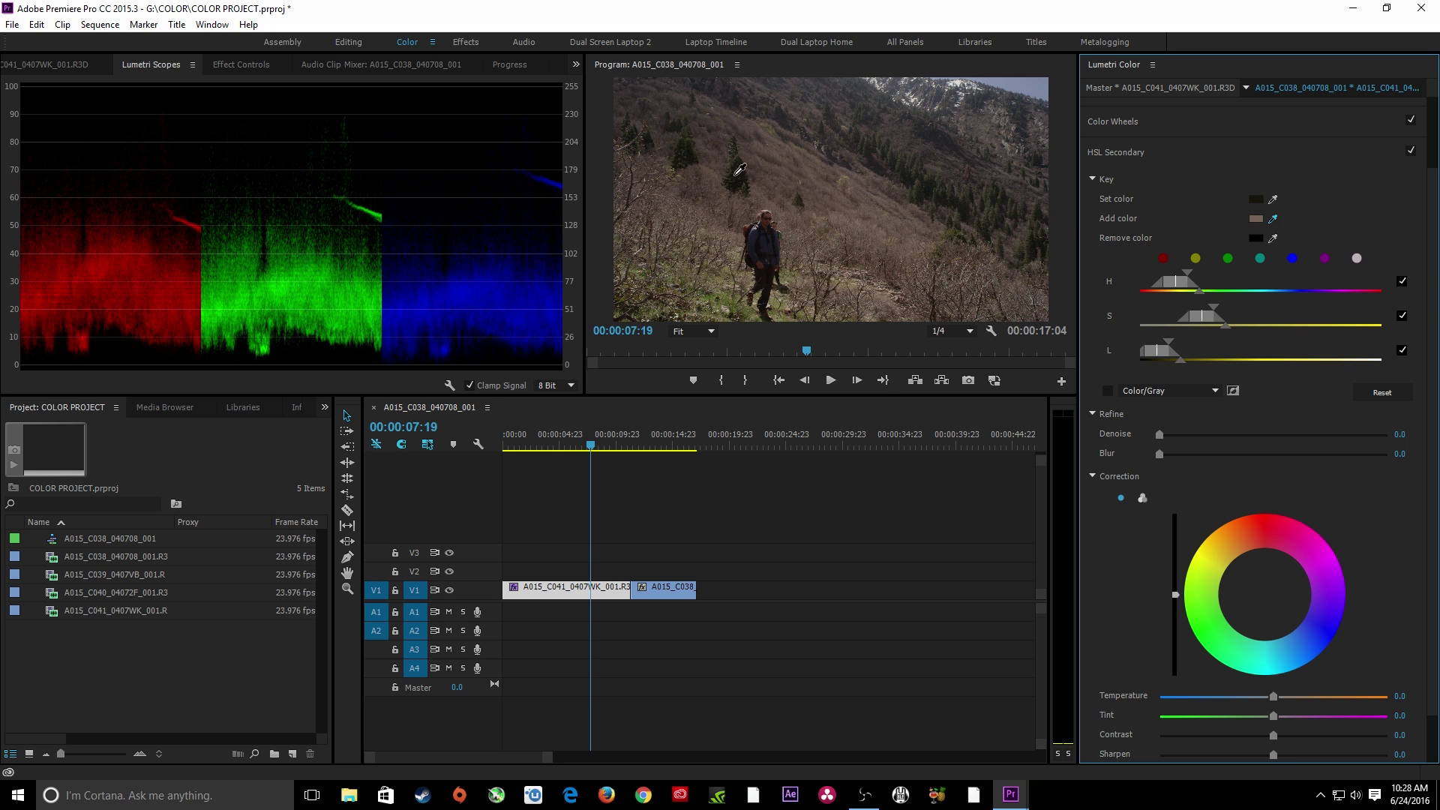
click(690, 135)
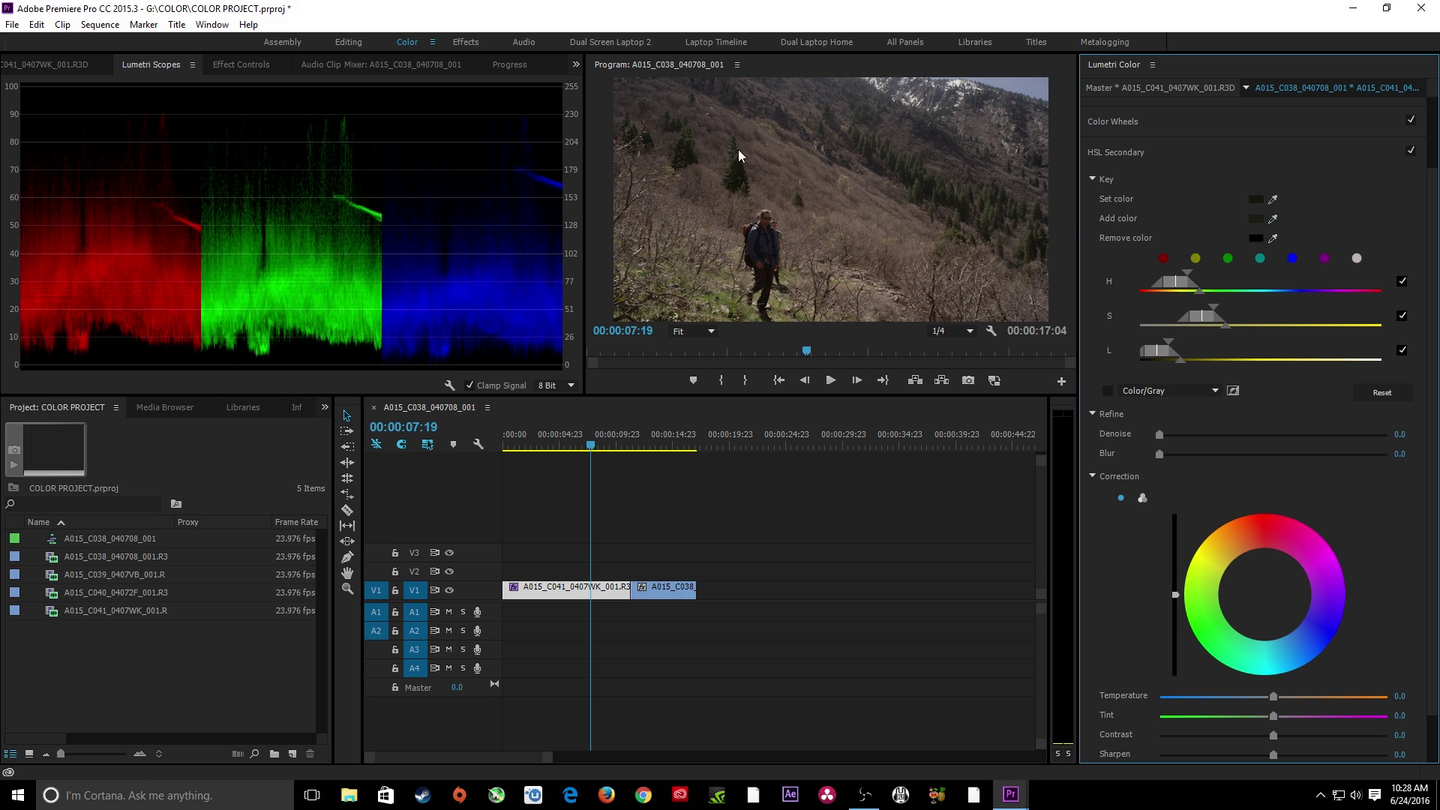
click(1107, 389)
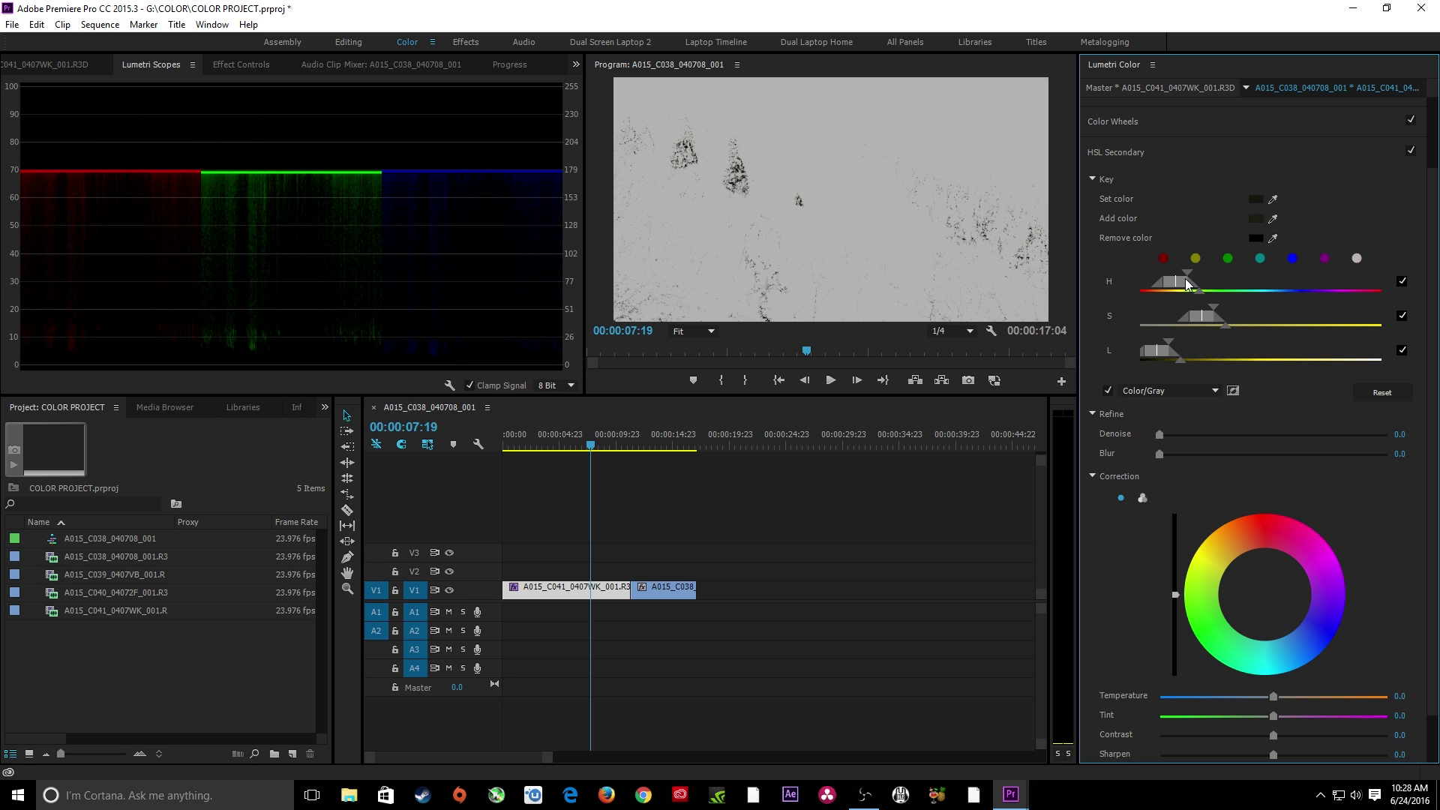
Refine the key's hue, saturation and lightness range sliders to isolate the vegetation.
drag(1188, 285, 1224, 311)
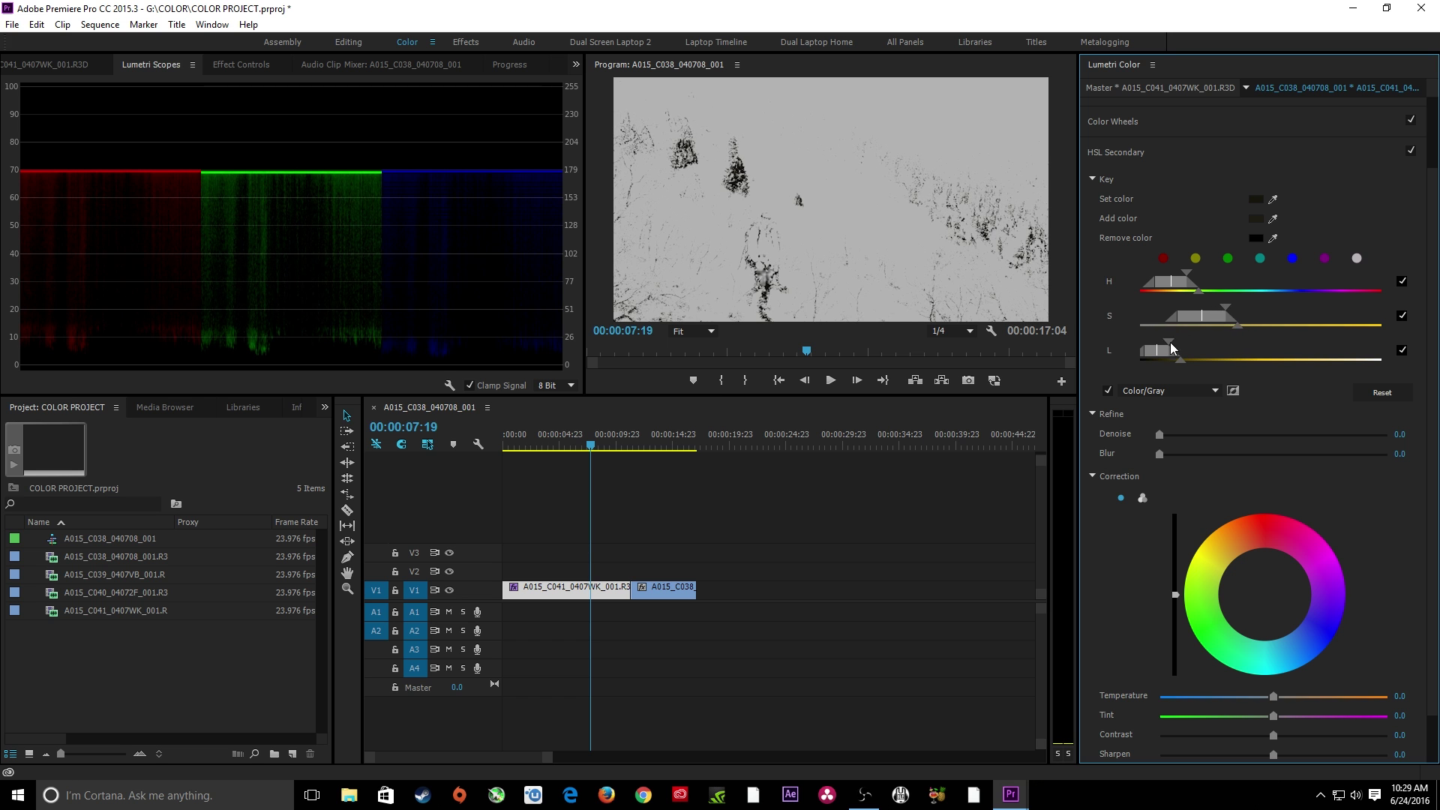
drag(1208, 317, 1184, 320)
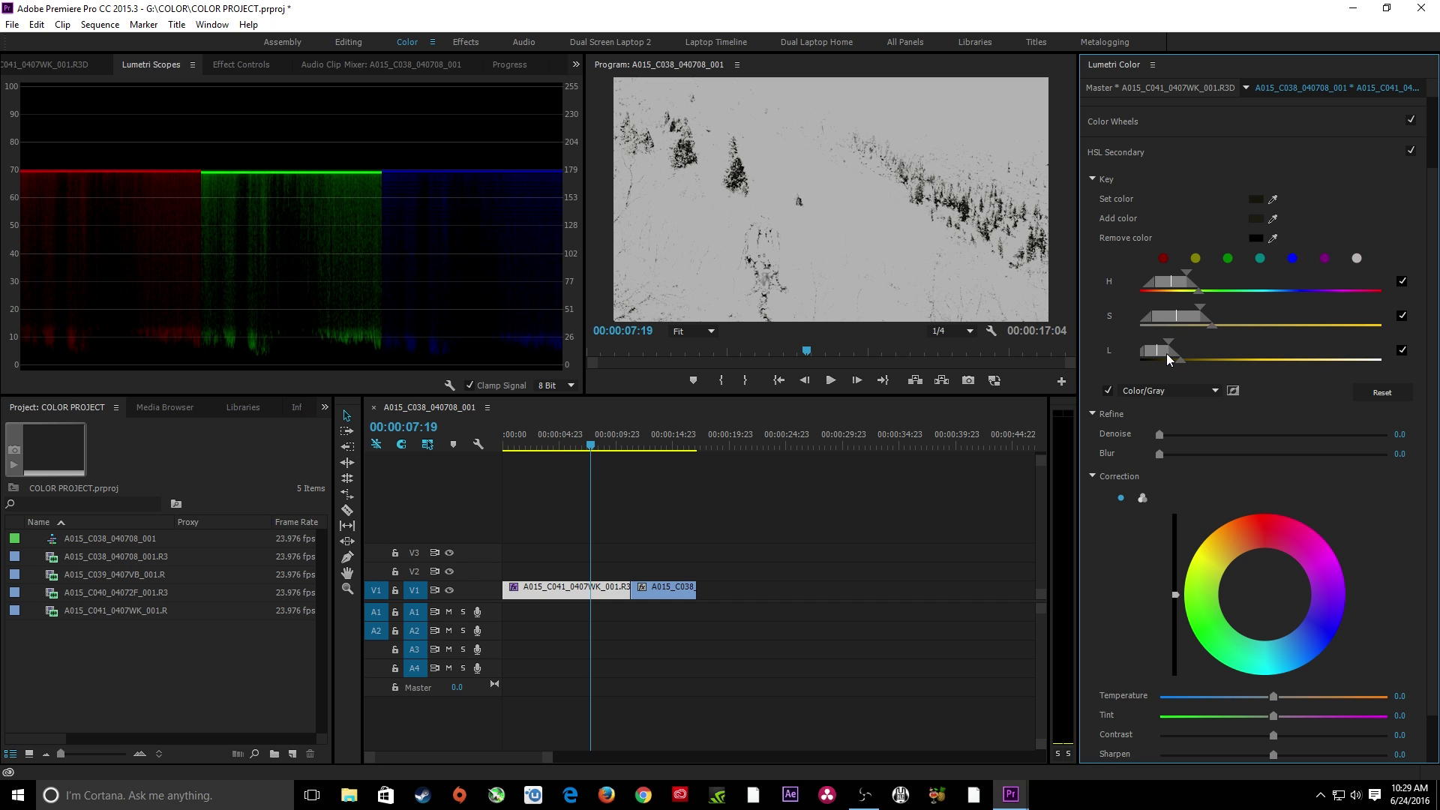
drag(1168, 341, 1186, 350)
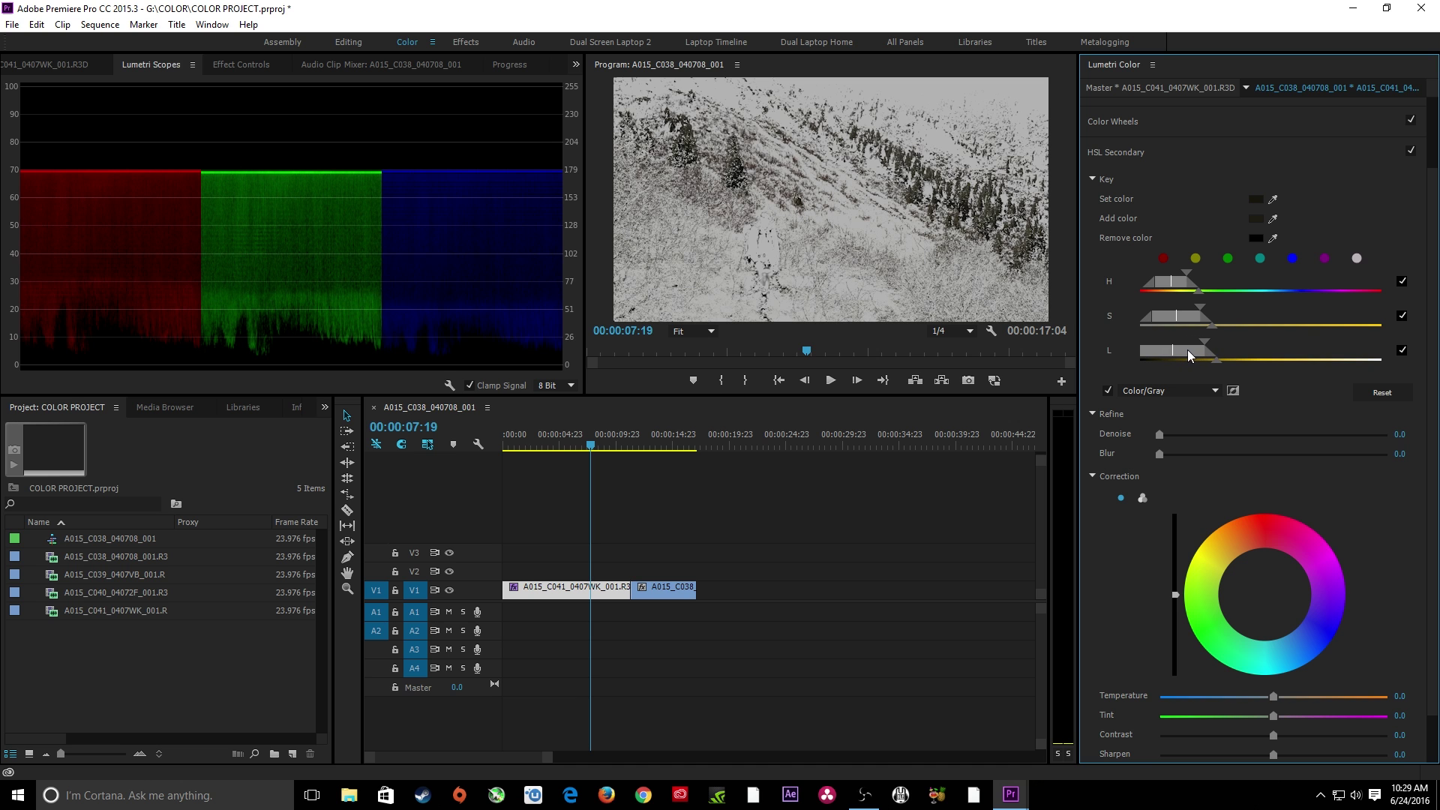
drag(1199, 341, 1196, 346)
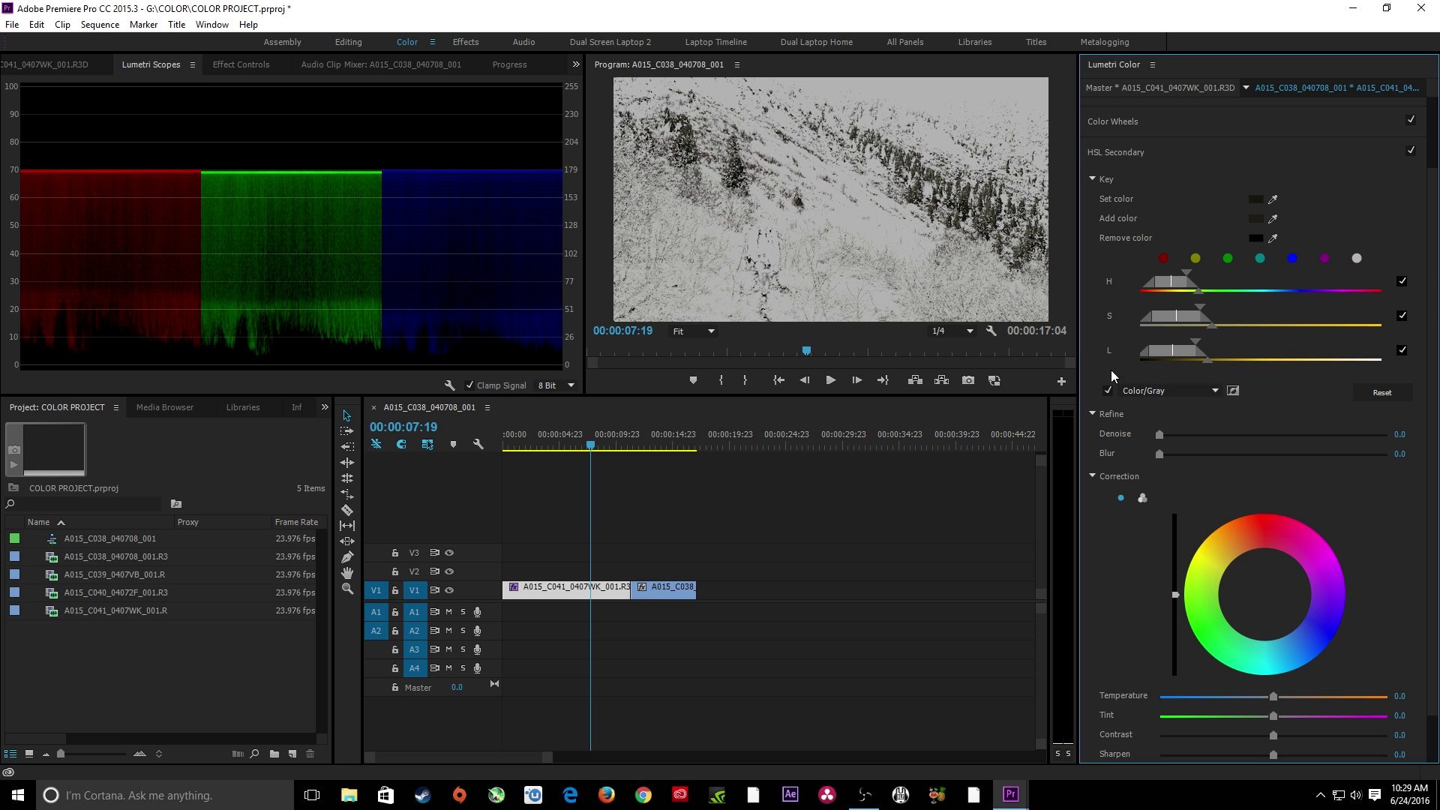
Preview the key as Color/Black, then as a White/Black matte in the enlarged program view.
key(grave)
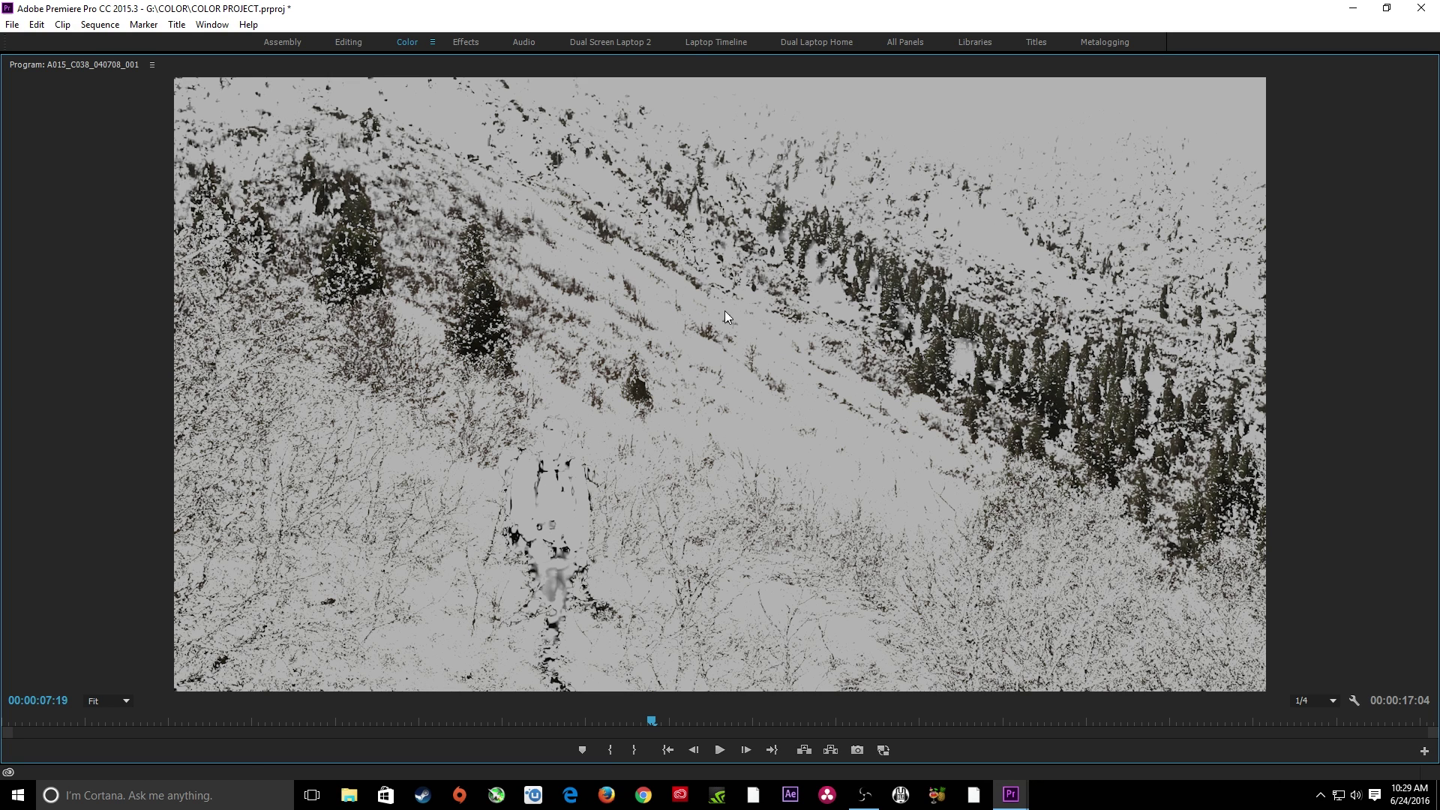
key(grave)
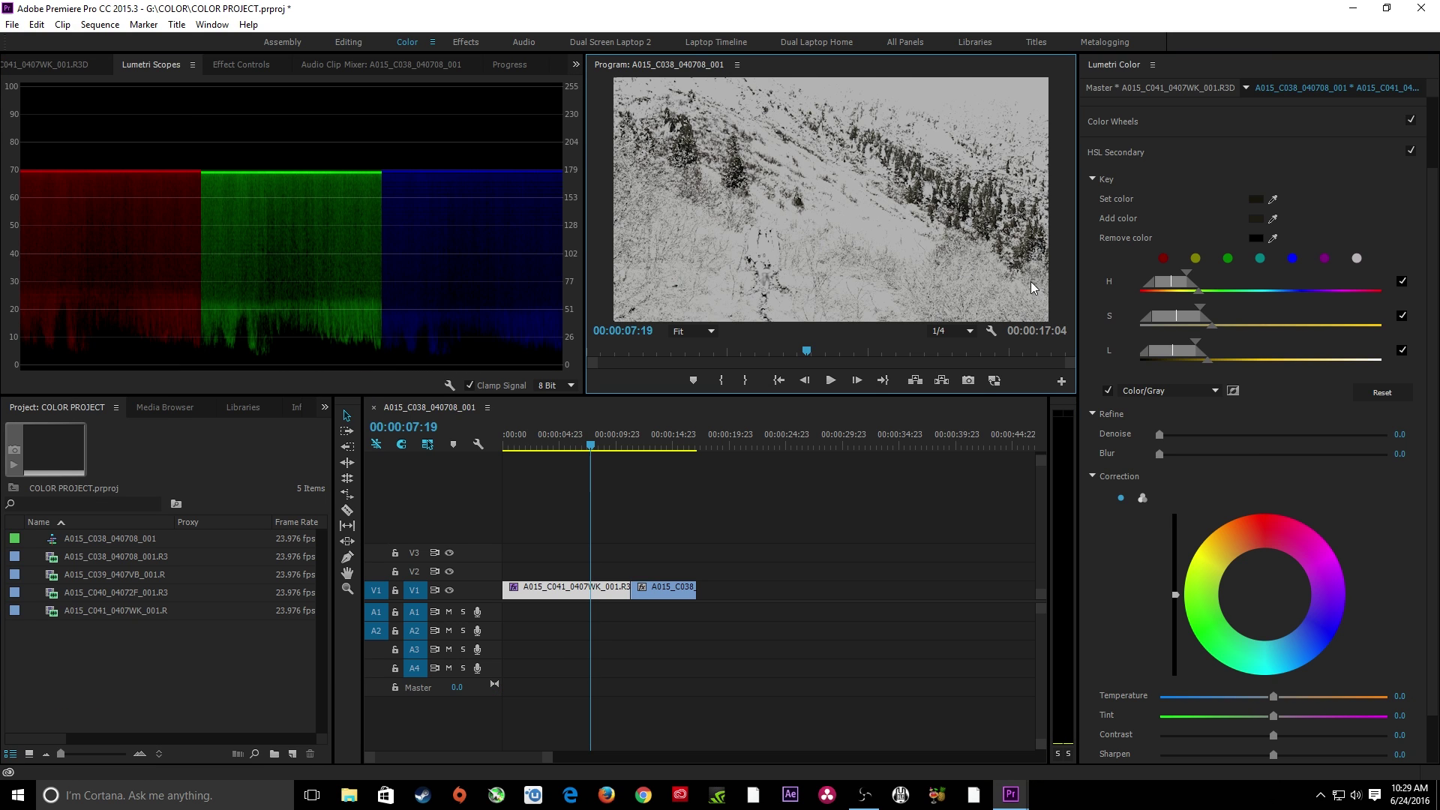
click(1159, 391)
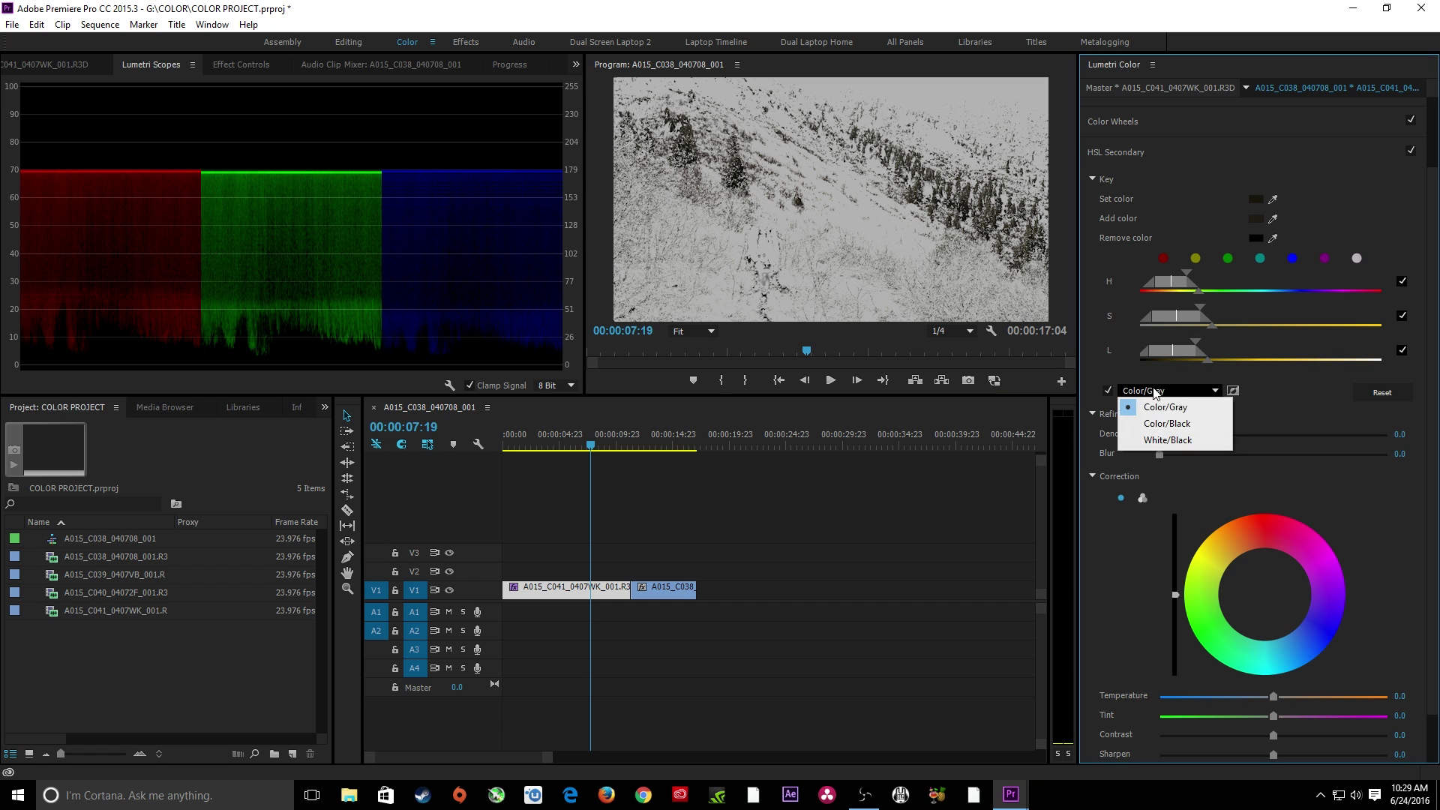
click(1174, 424)
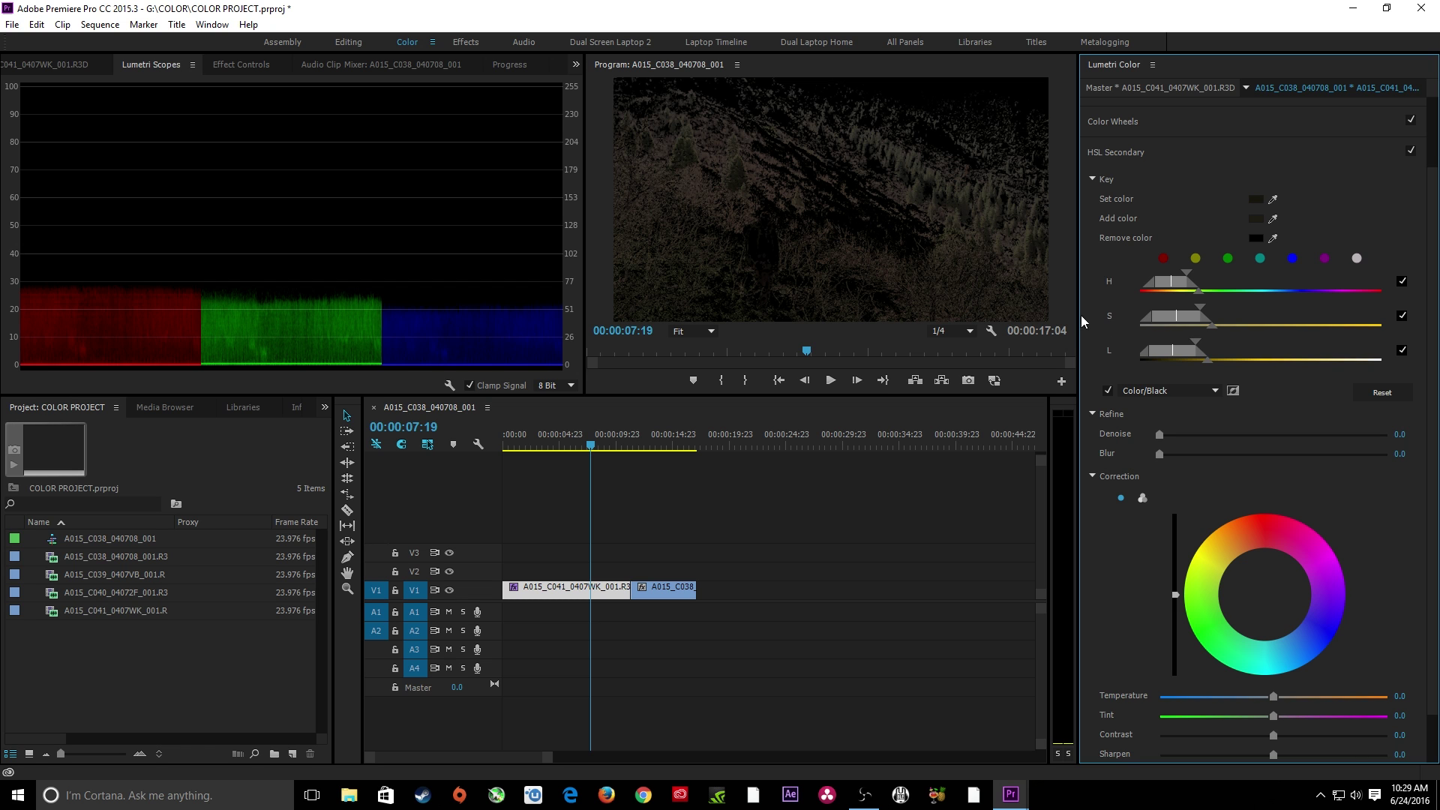
click(1138, 391)
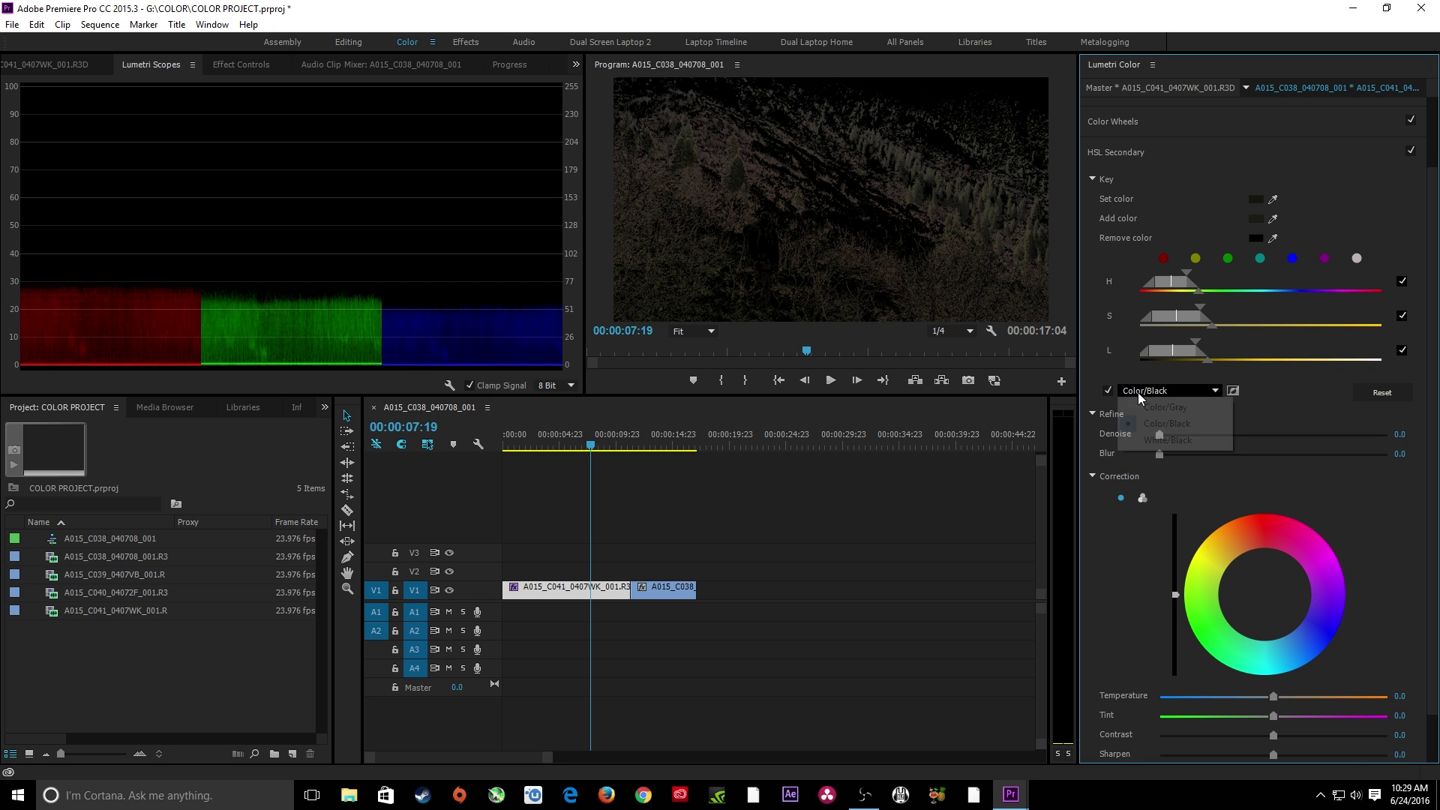
click(1150, 435)
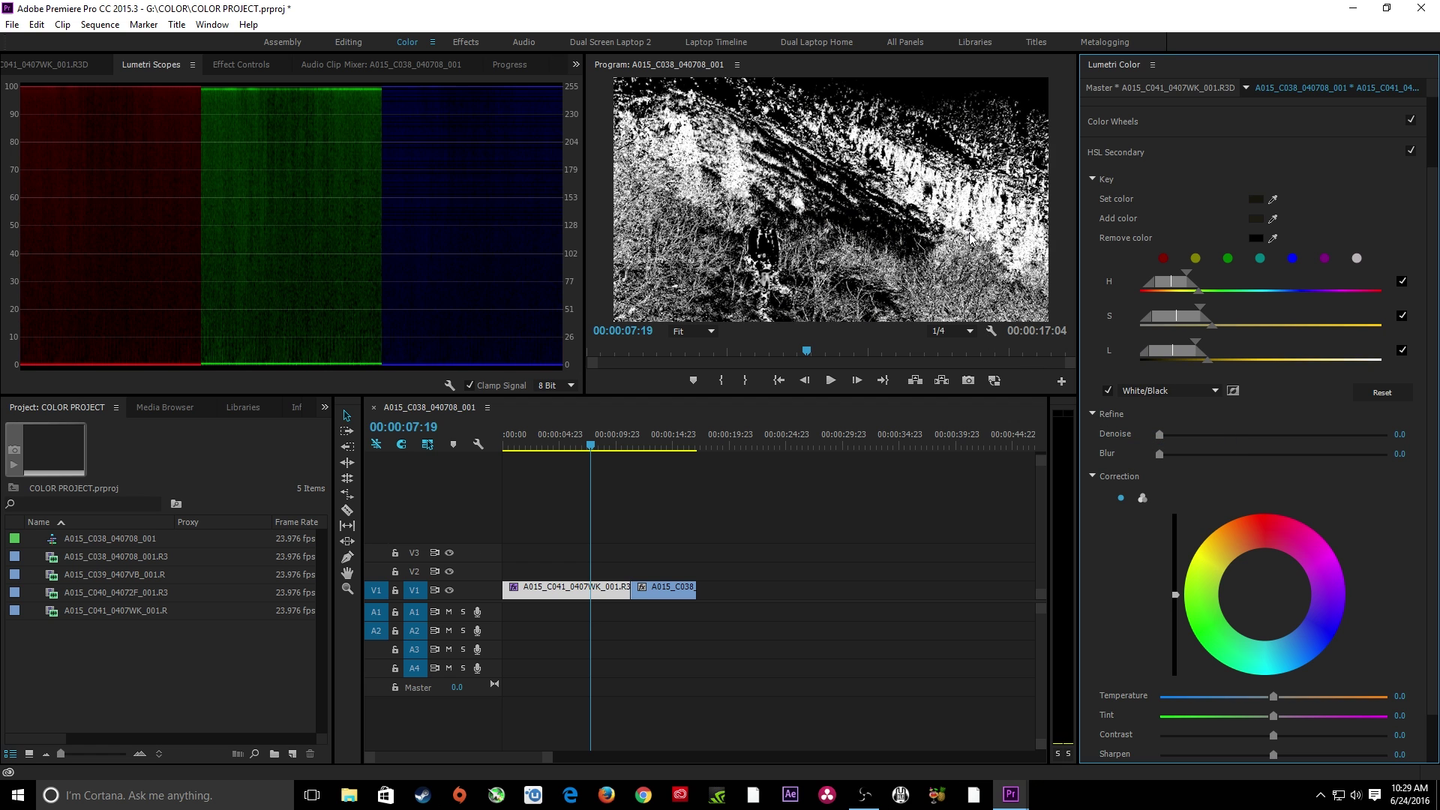
key(grave)
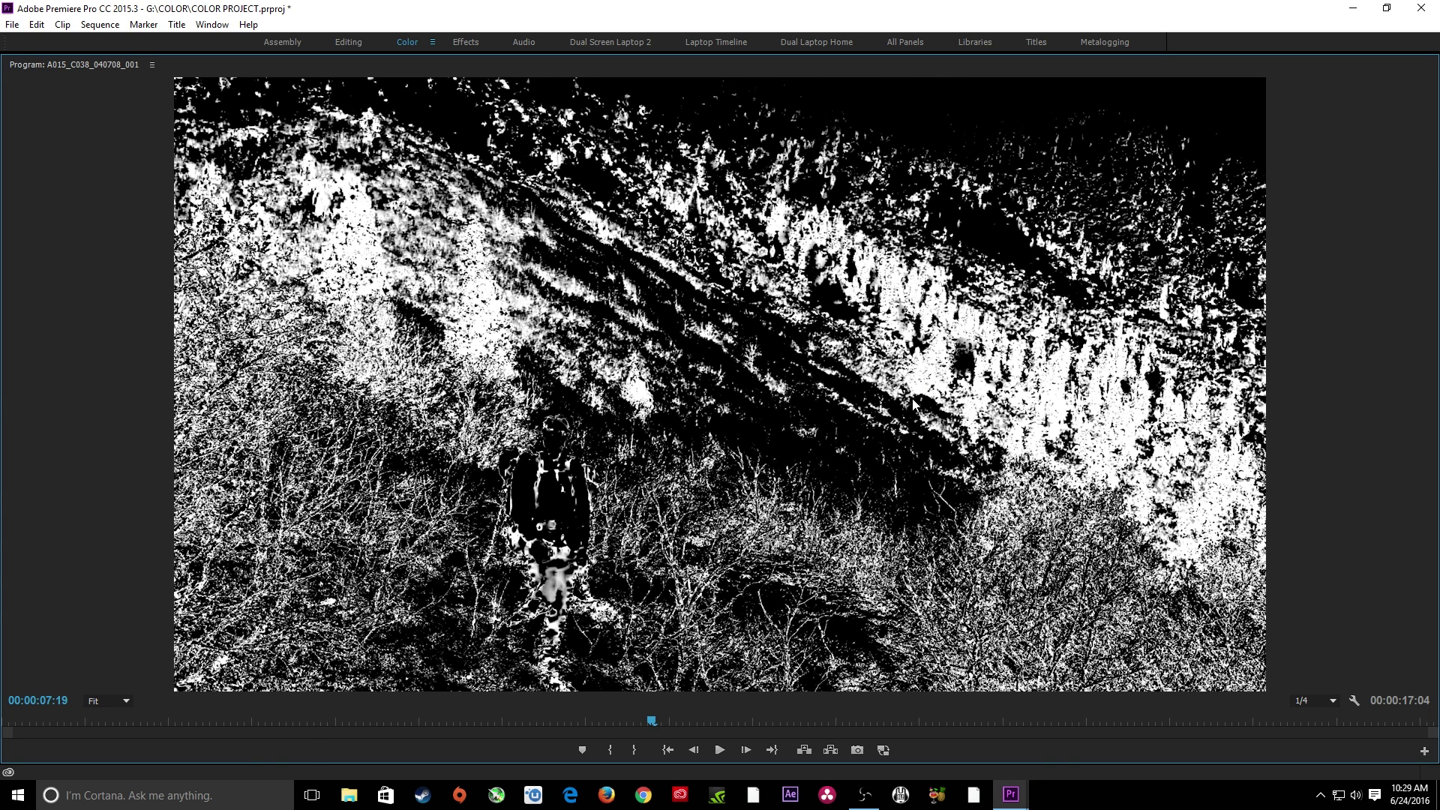
Try Refine Denoise, then set Refine Blur to 2.2 to soften the matte edges.
key(grave)
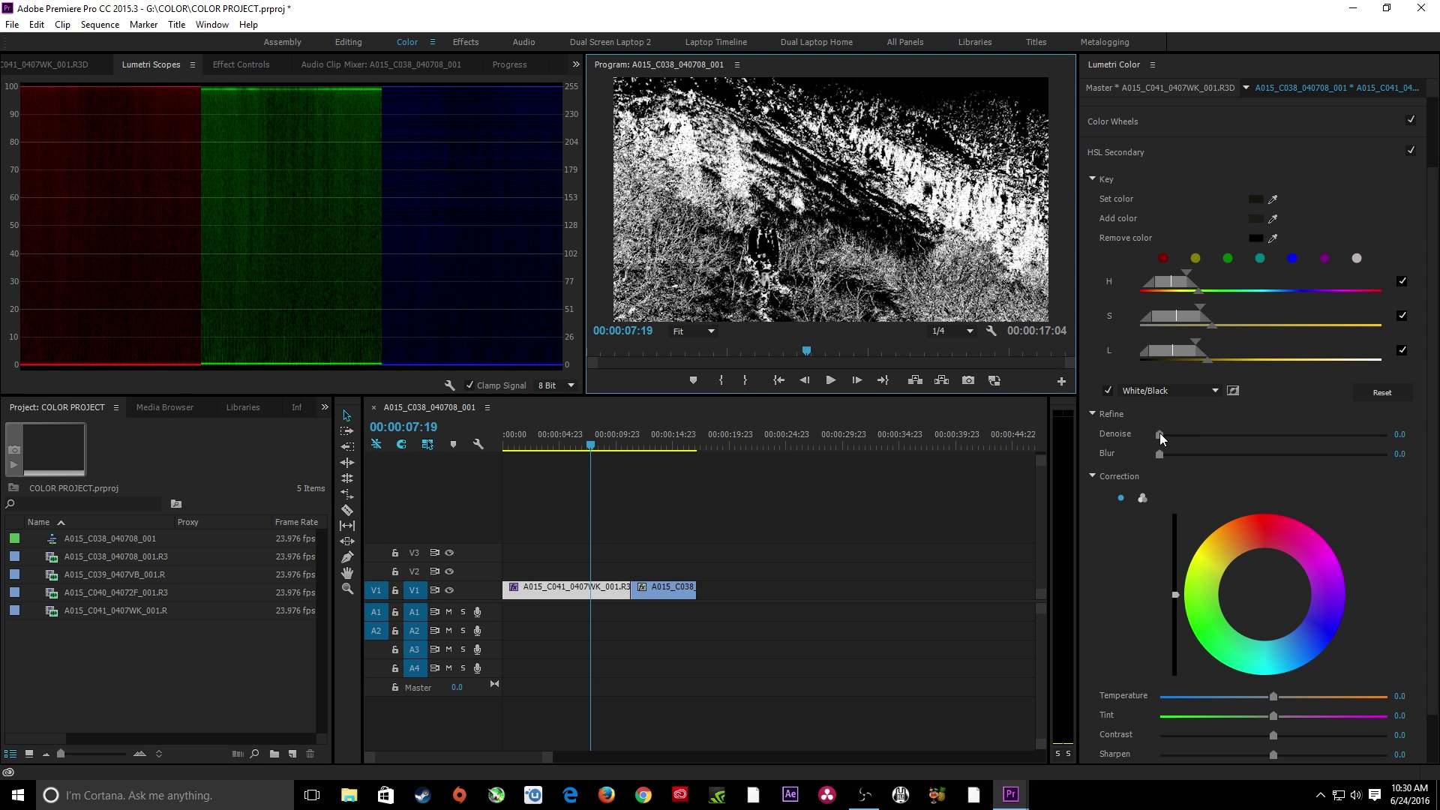
mouse_move(1159, 434)
mouse_down()
mouse_move(1228, 439)
mouse_move(1182, 436)
mouse_up()
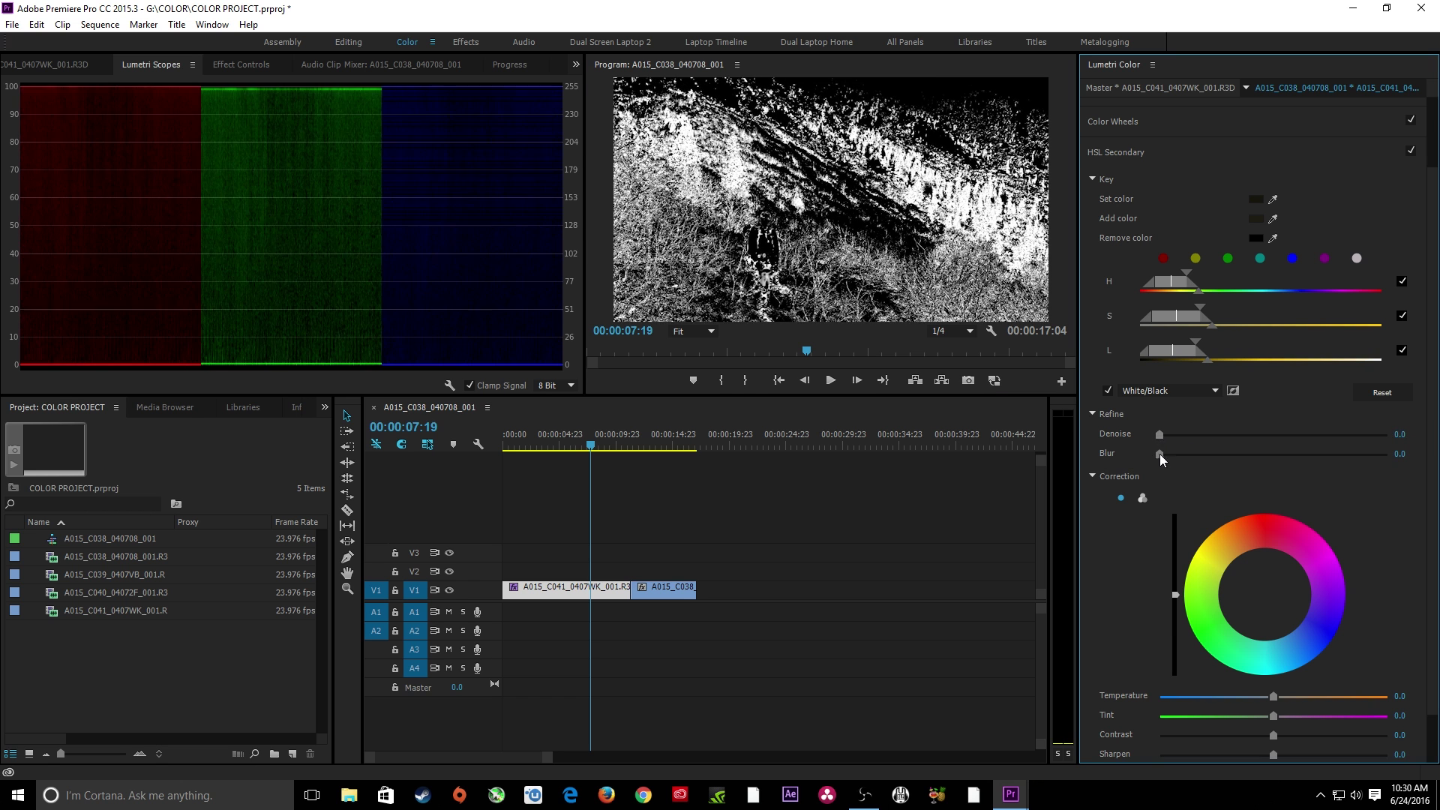
mouse_move(1160, 455)
mouse_down()
mouse_move(1377, 454)
mouse_move(1163, 460)
mouse_move(1176, 461)
mouse_up()
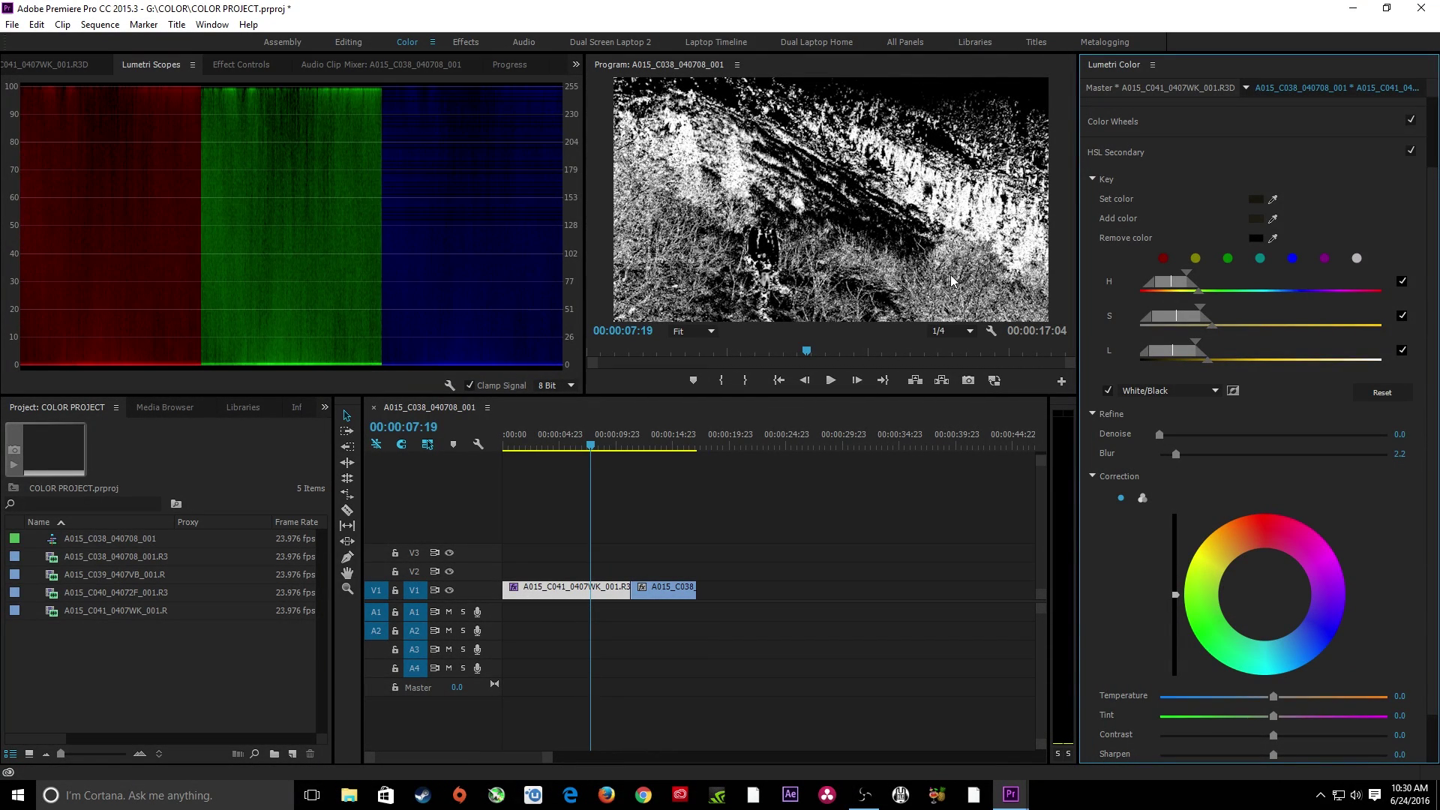
key(grave)
key(grave)
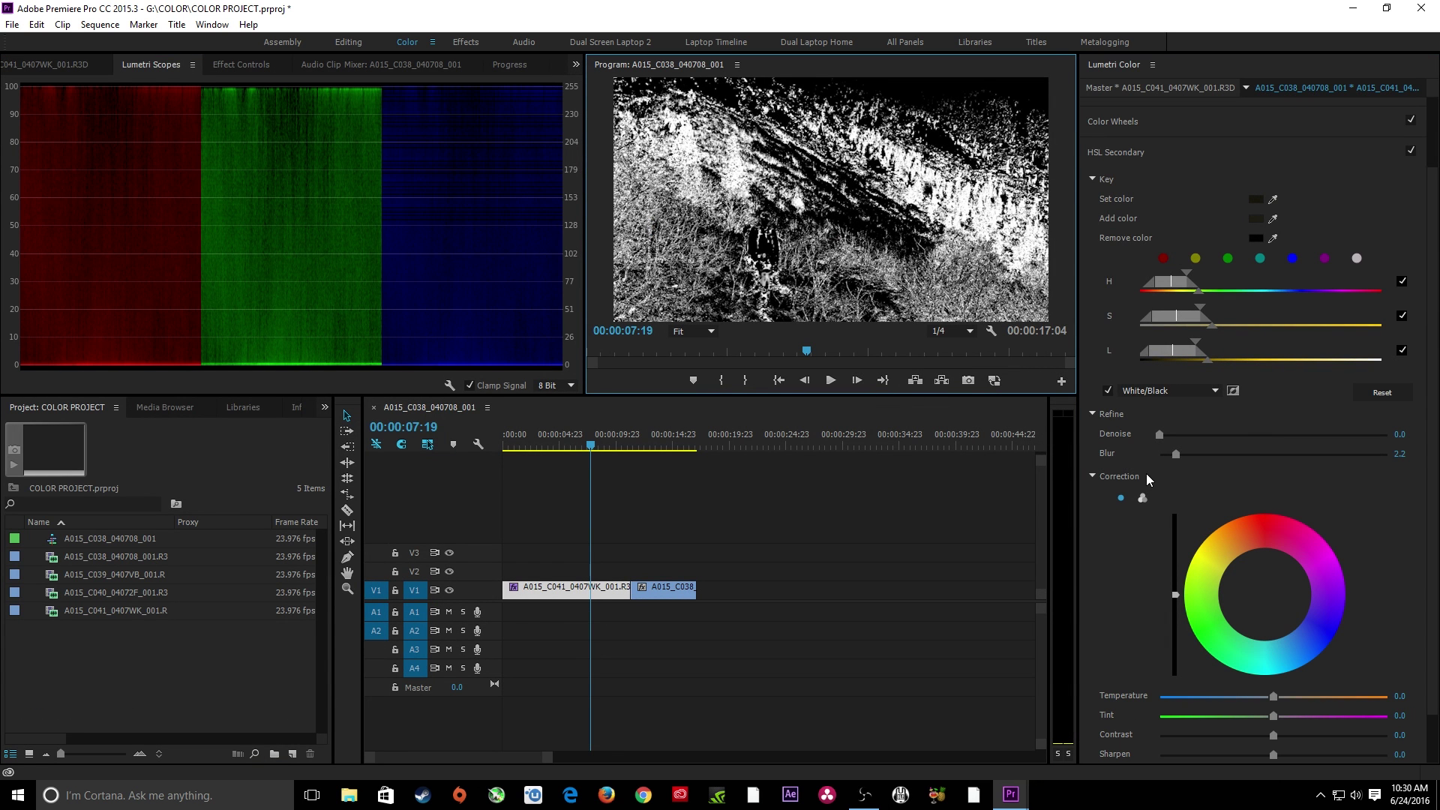
Turn off the matte preview to see full colour and save the project.
click(1108, 390)
scroll(1273, 538, down, 2)
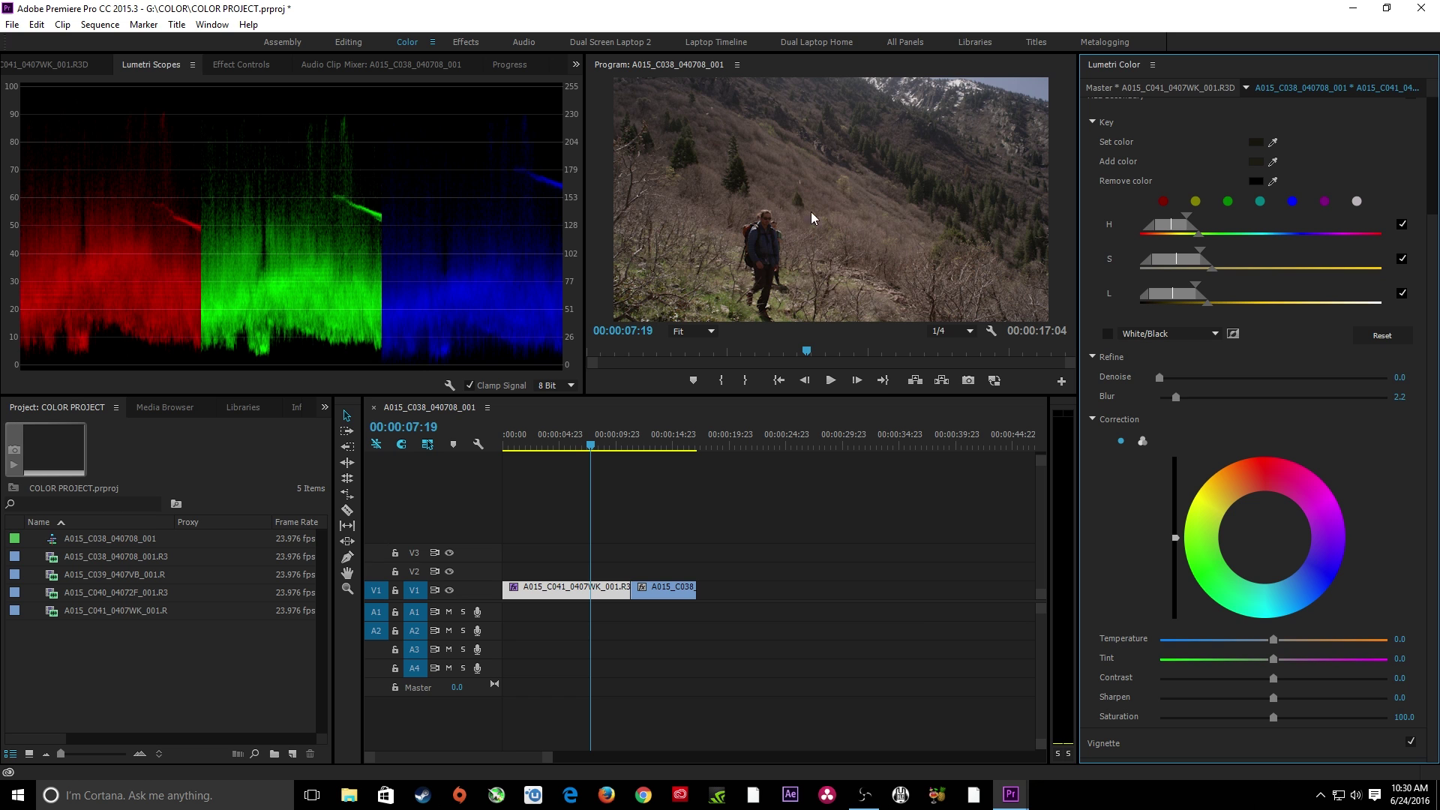
key(ctrl+s)
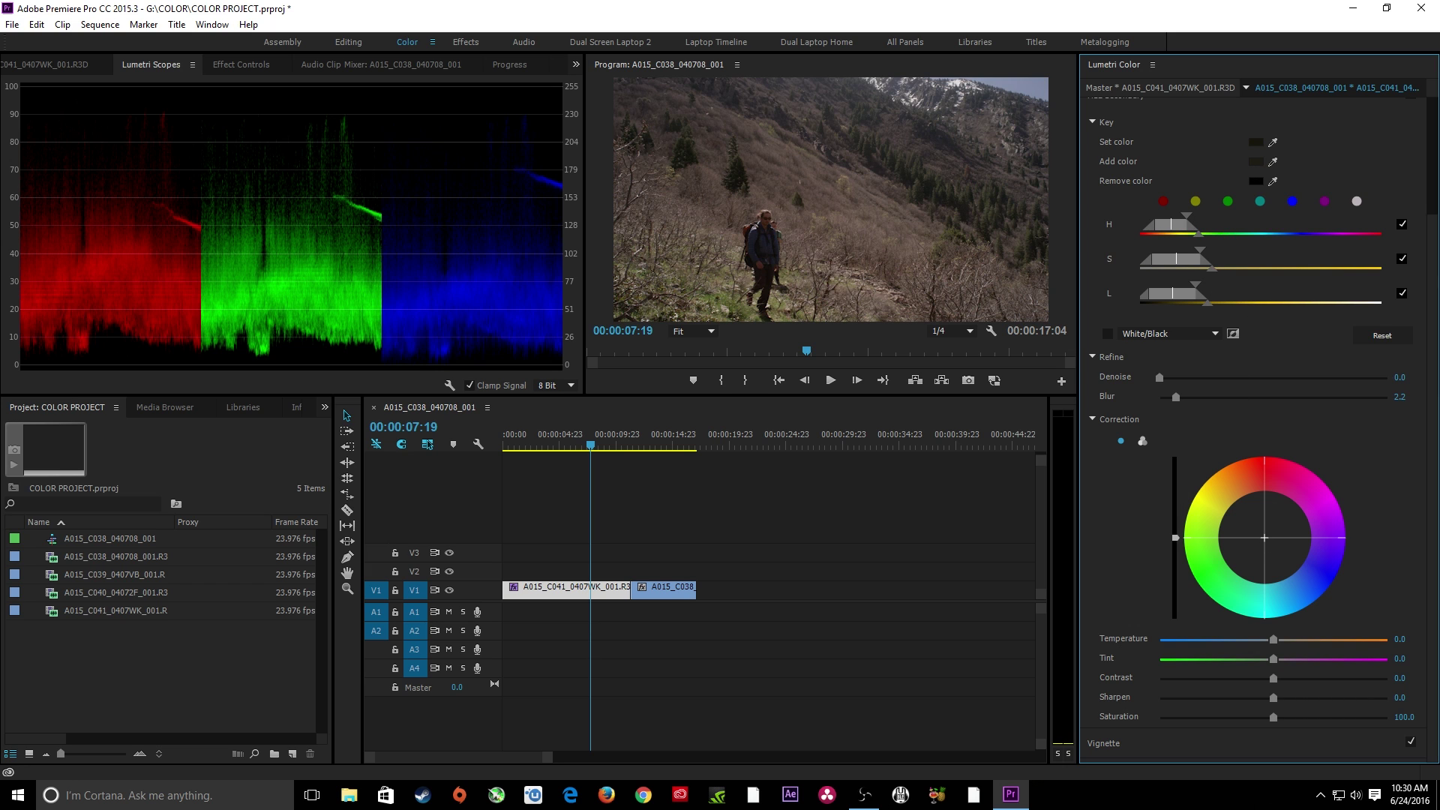
Push the keyed foliage toward green, adjust its brightness, and switch to three-way wheels.
drag(1265, 538, 1214, 555)
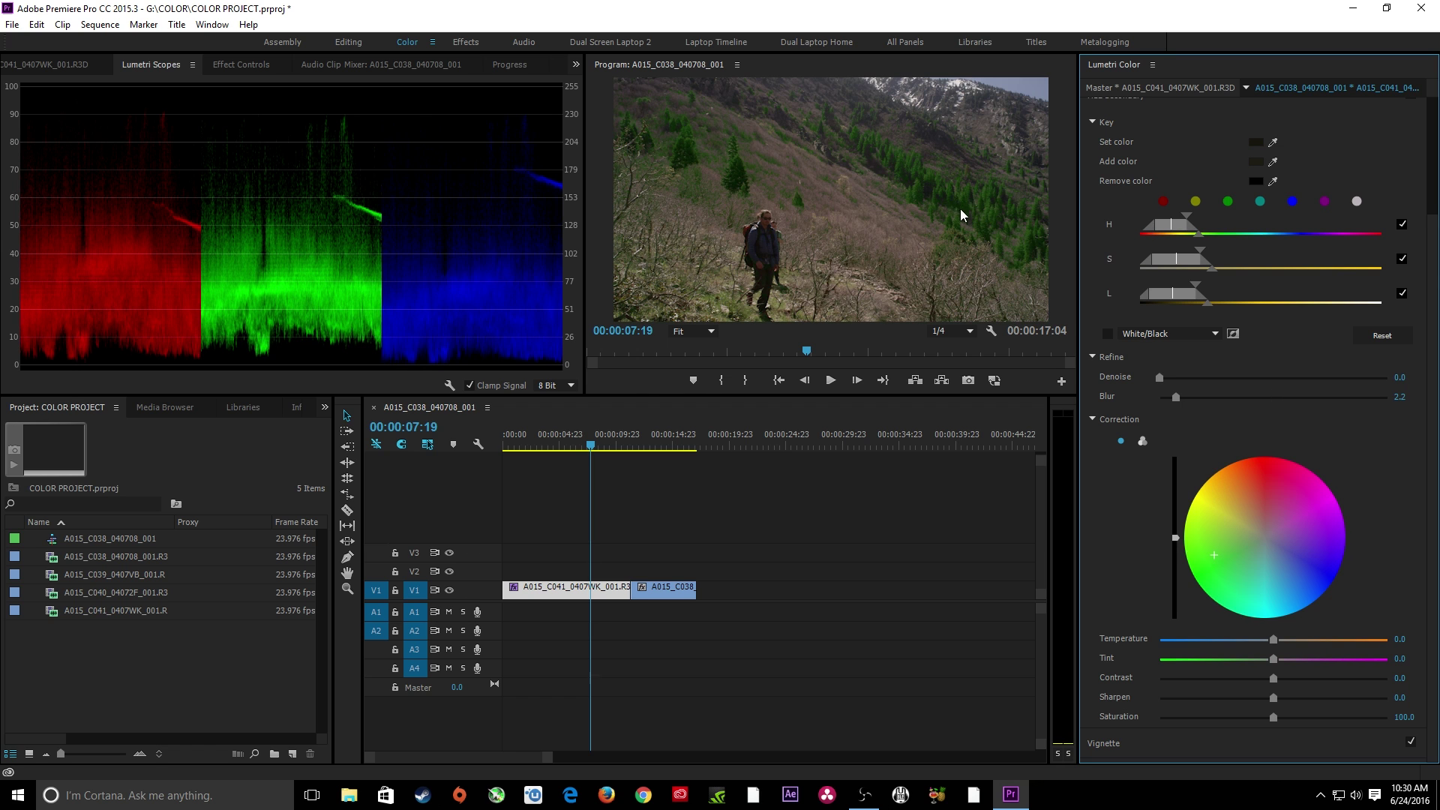
key(ctrl+z)
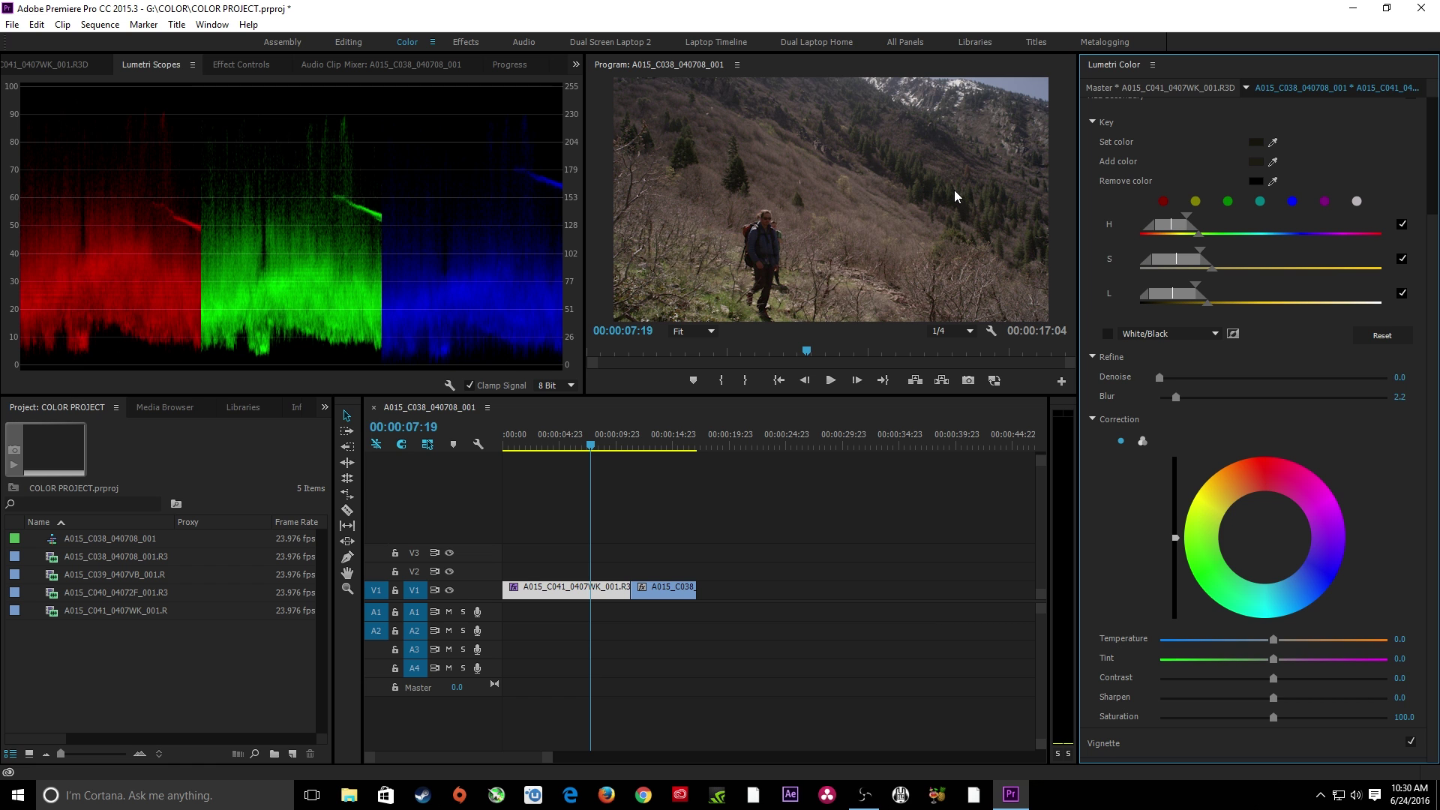
key(ctrl+shift+z)
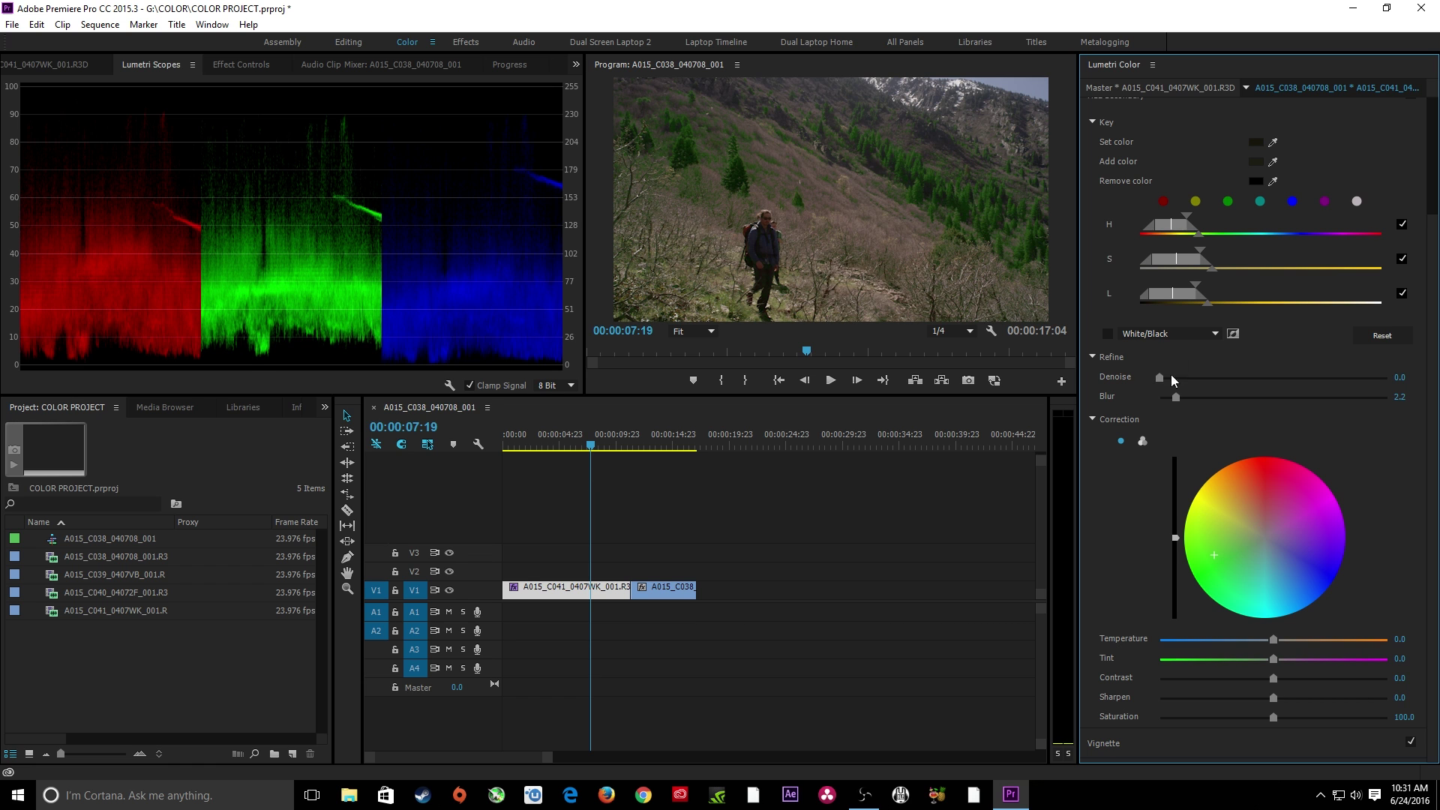
mouse_move(1173, 536)
mouse_down()
mouse_move(1175, 487)
mouse_move(1175, 526)
mouse_up()
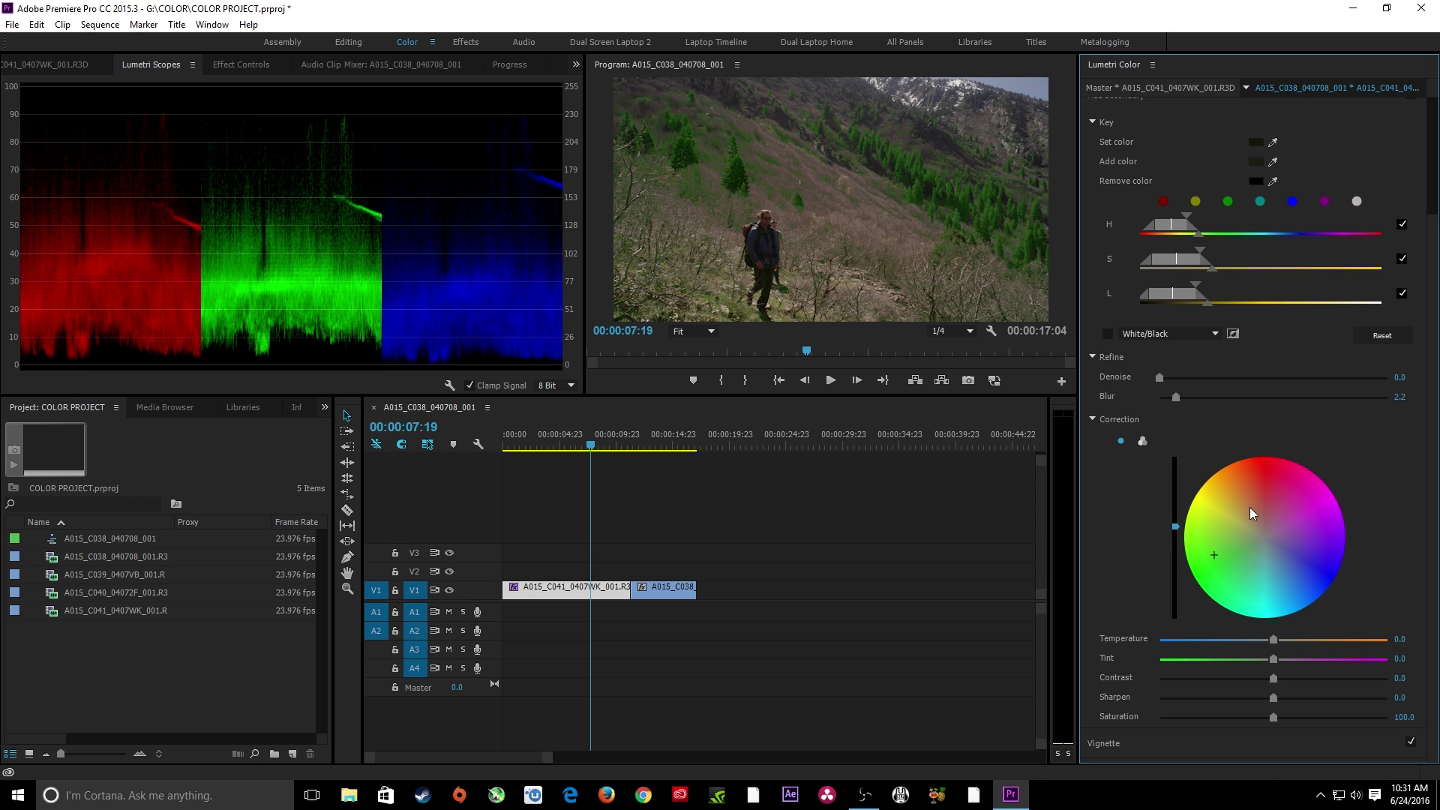
click(1142, 441)
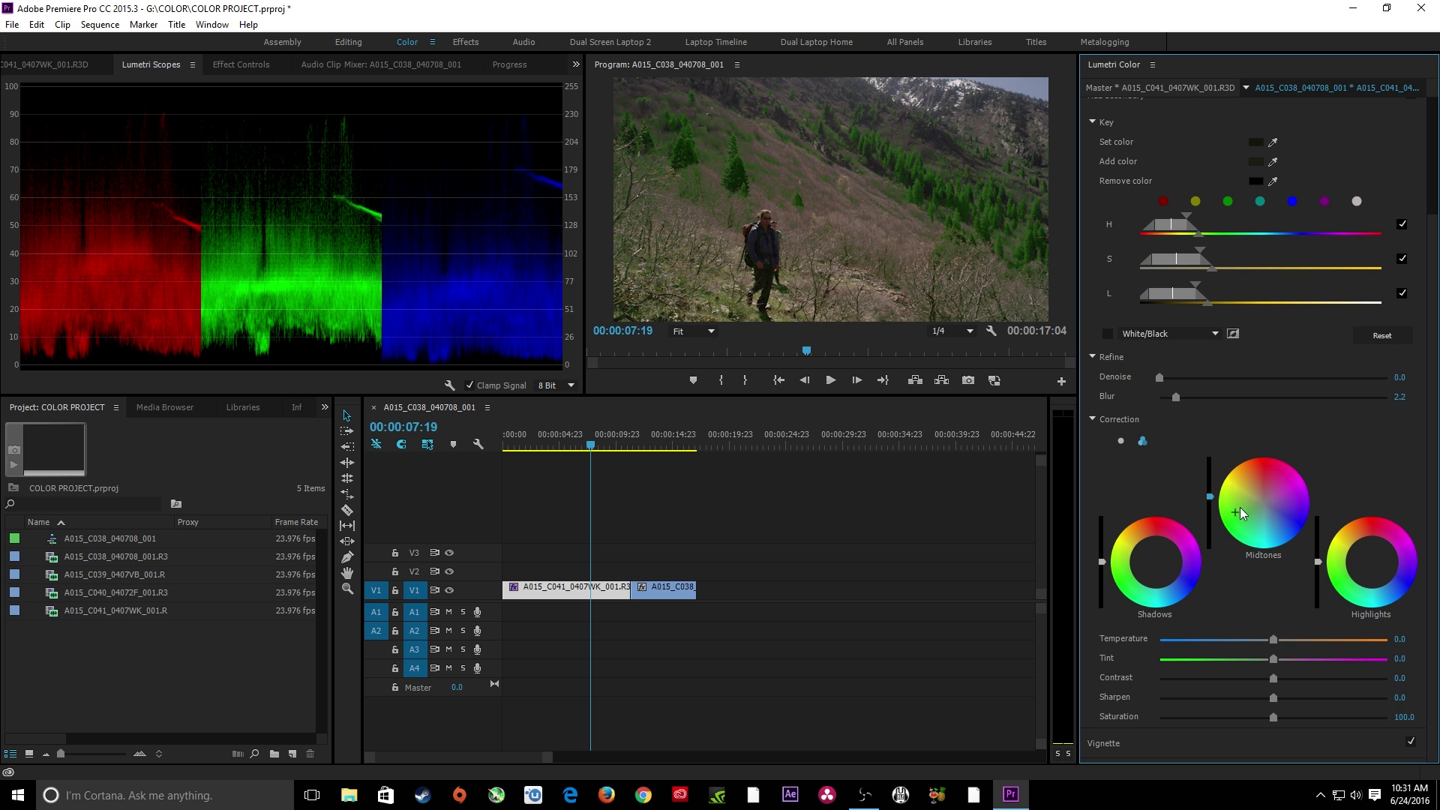
Switch between single and three-way correction wheels and re-expand the correction settings.
click(1122, 441)
click(1143, 442)
click(1095, 419)
click(1094, 560)
scroll(1263, 628, down, 3)
Tint the keyed area toward magenta, reset tint and temperature to 0, and drop contrast to -40.1.
drag(1272, 658, 1377, 660)
click(1277, 645)
double_click(1267, 659)
drag(1273, 679, 1317, 716)
scroll(1378, 293, up, 3)
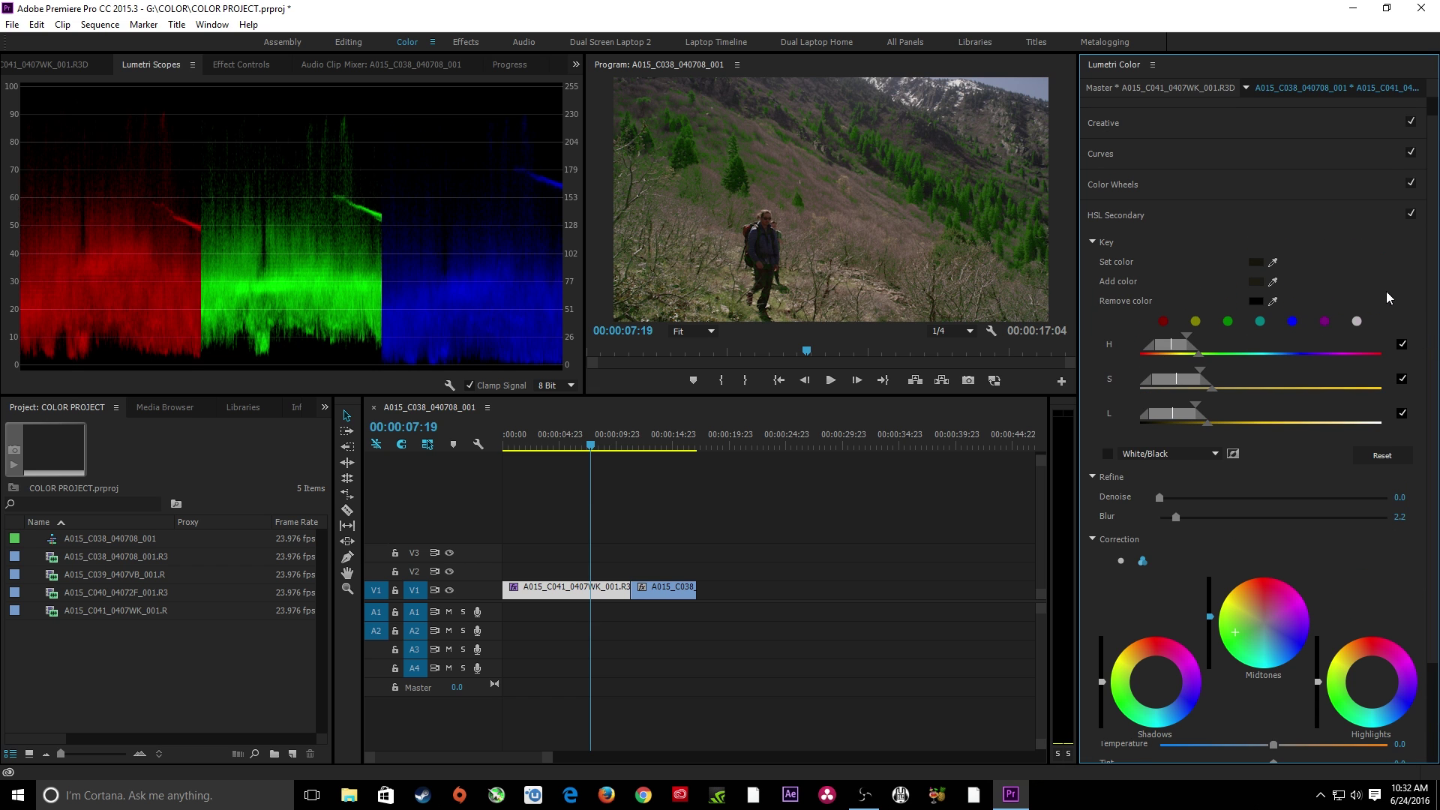
Toggle HSL Secondary off and on twice to compare, then collapse its section.
click(1411, 215)
click(1411, 214)
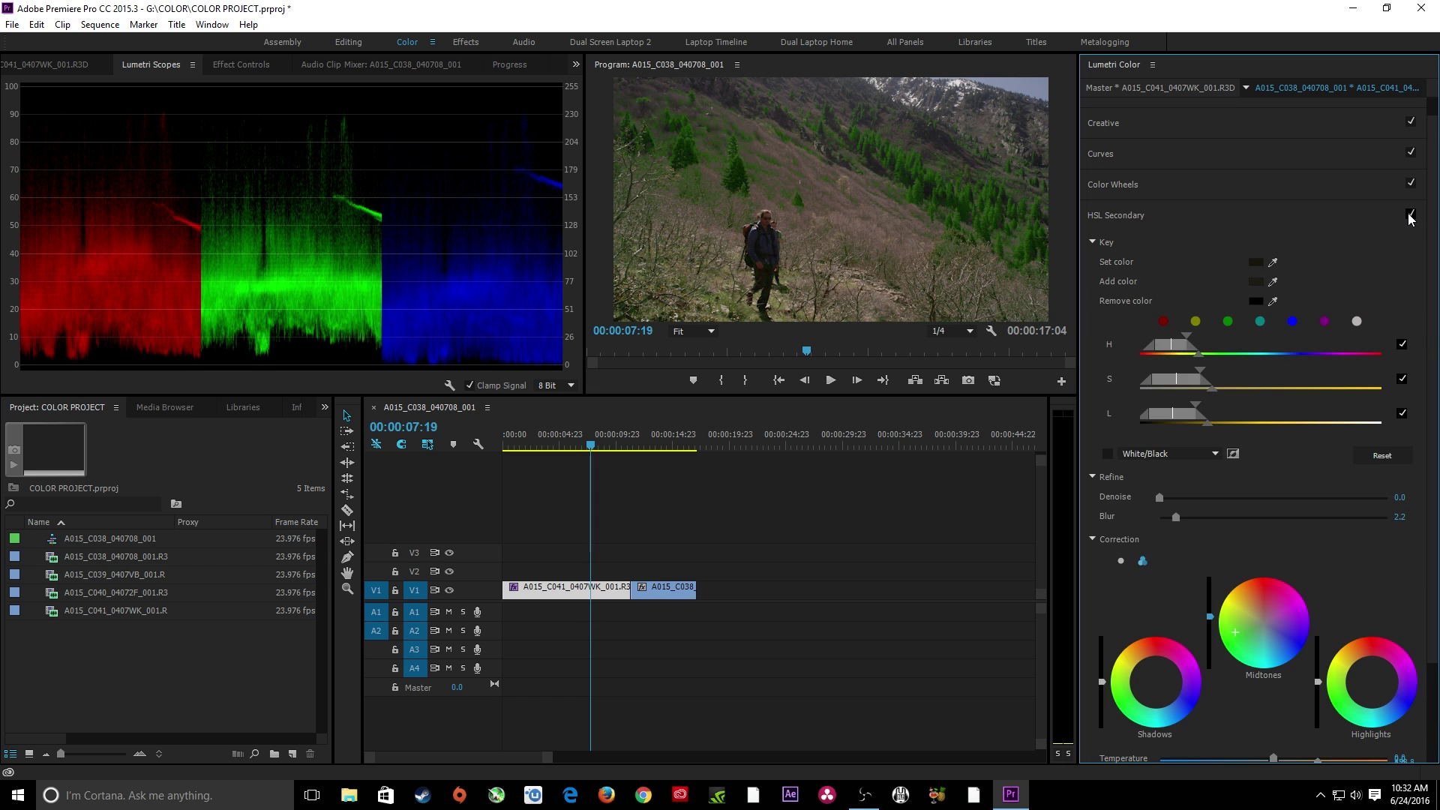
click(1411, 214)
click(1411, 215)
click(1110, 217)
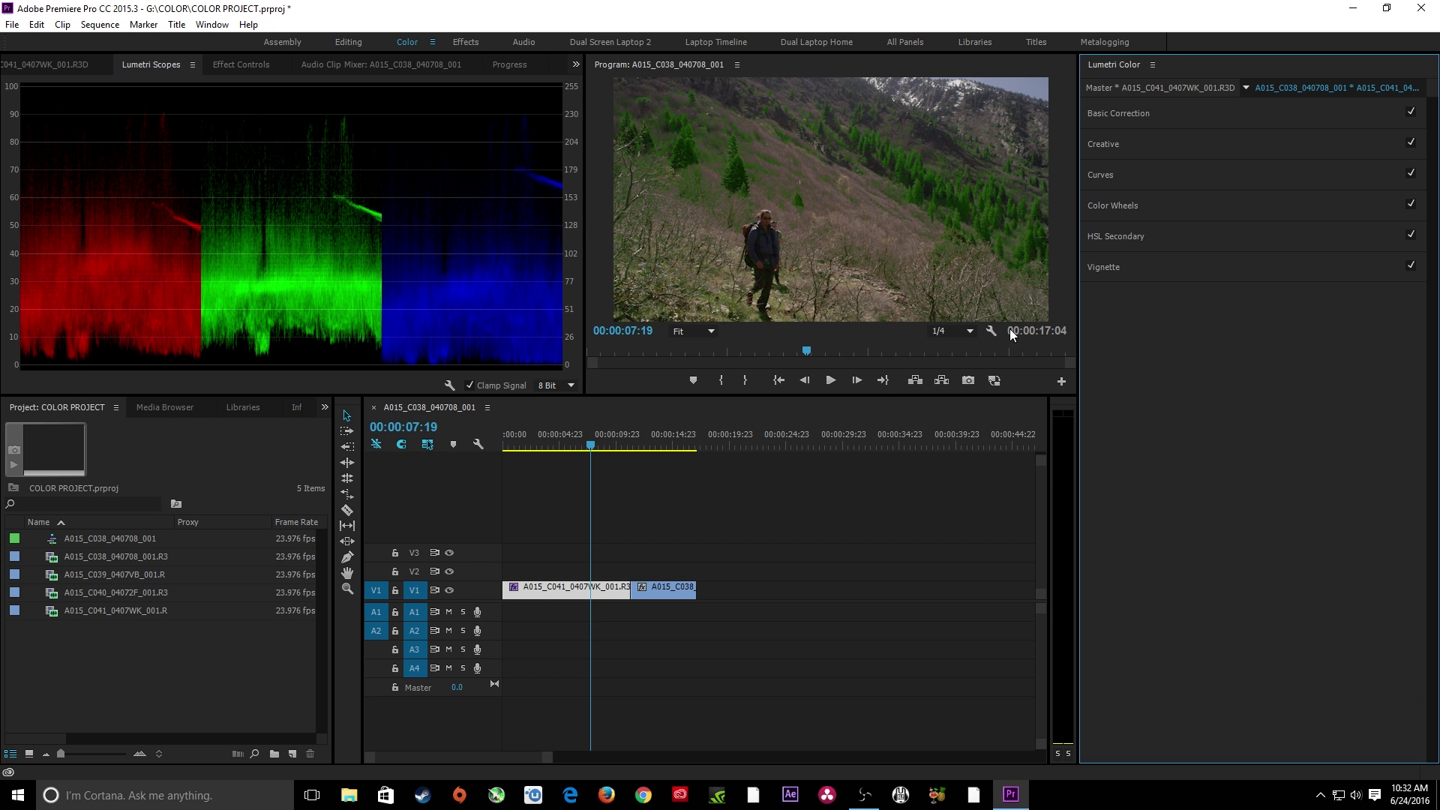
Show Effect Controls, collapse Motion, and select and collapse the Lumetri Color effect.
click(325, 408)
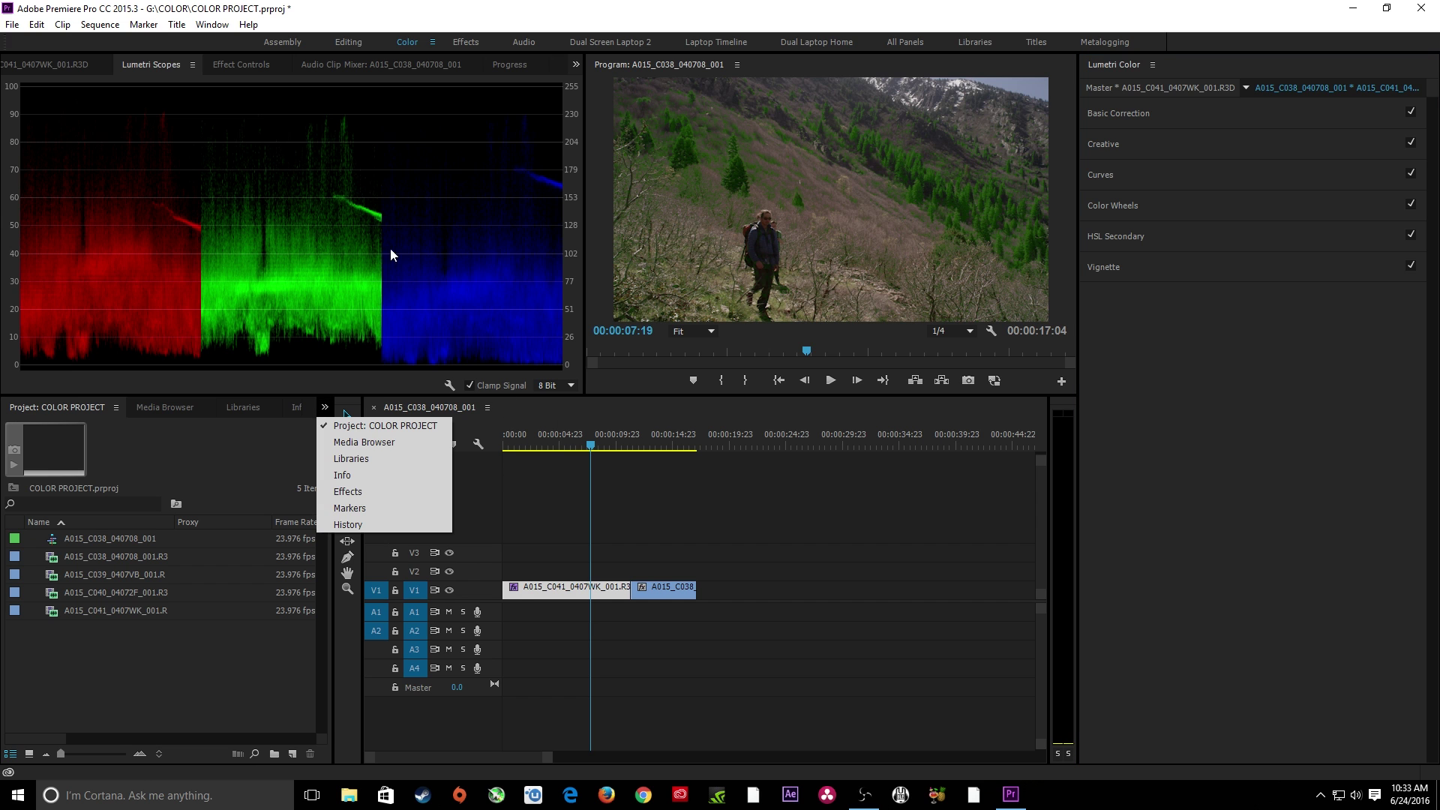
click(232, 63)
click(232, 63)
click(468, 486)
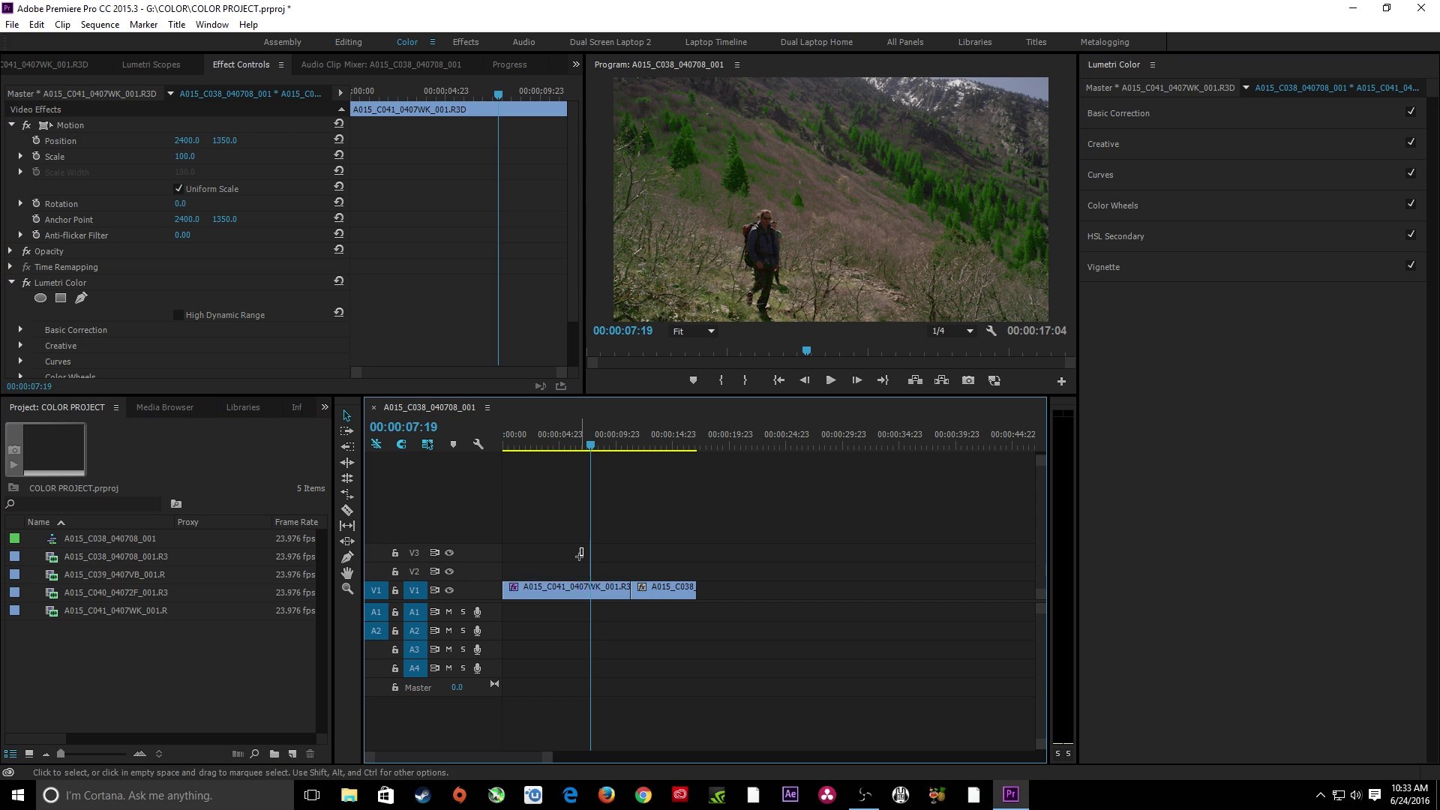
click(12, 125)
click(66, 177)
click(11, 173)
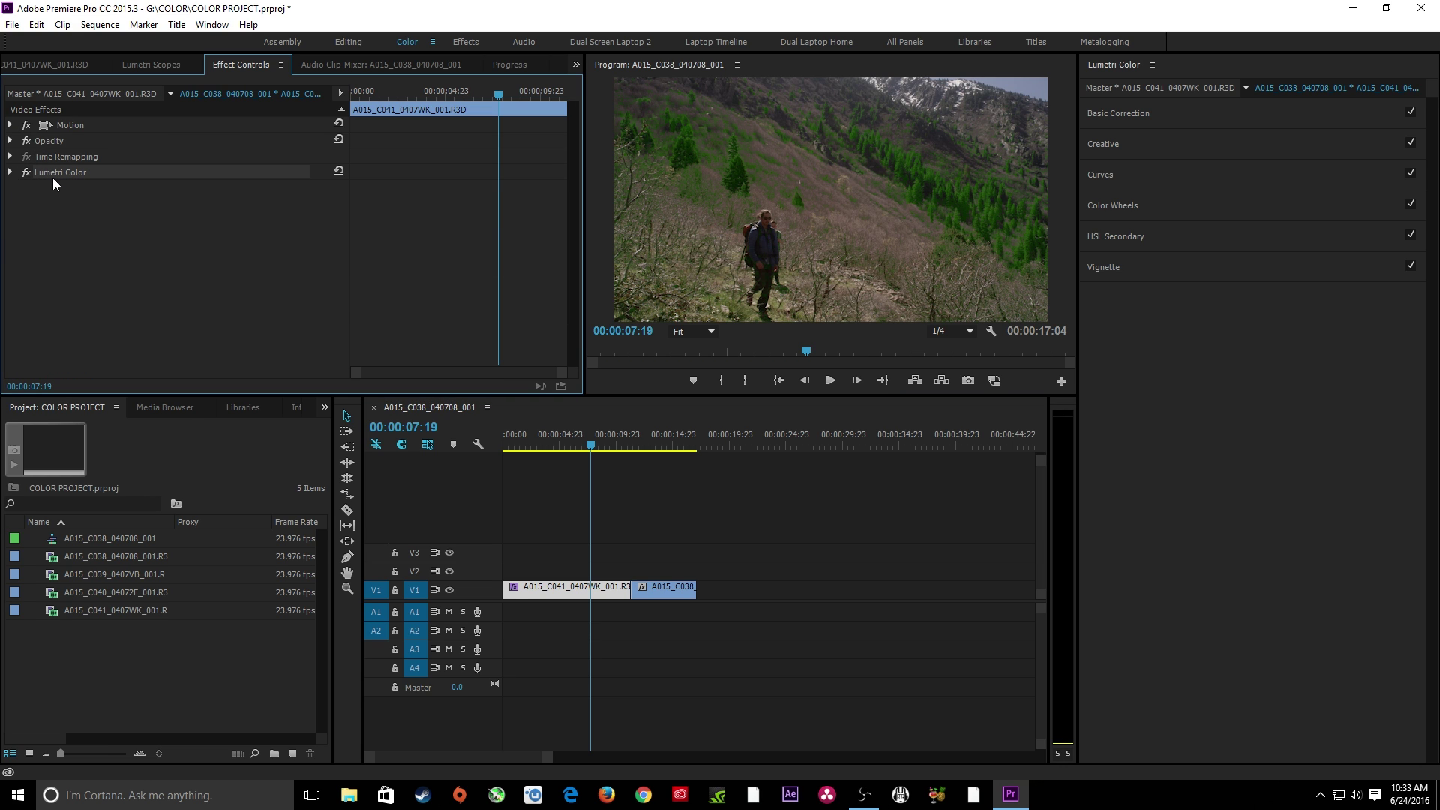
Paste a second Lumetri Color copy, enable and expand it, and open HSL Secondary.
key(ctrl+c)
key(ctrl+v)
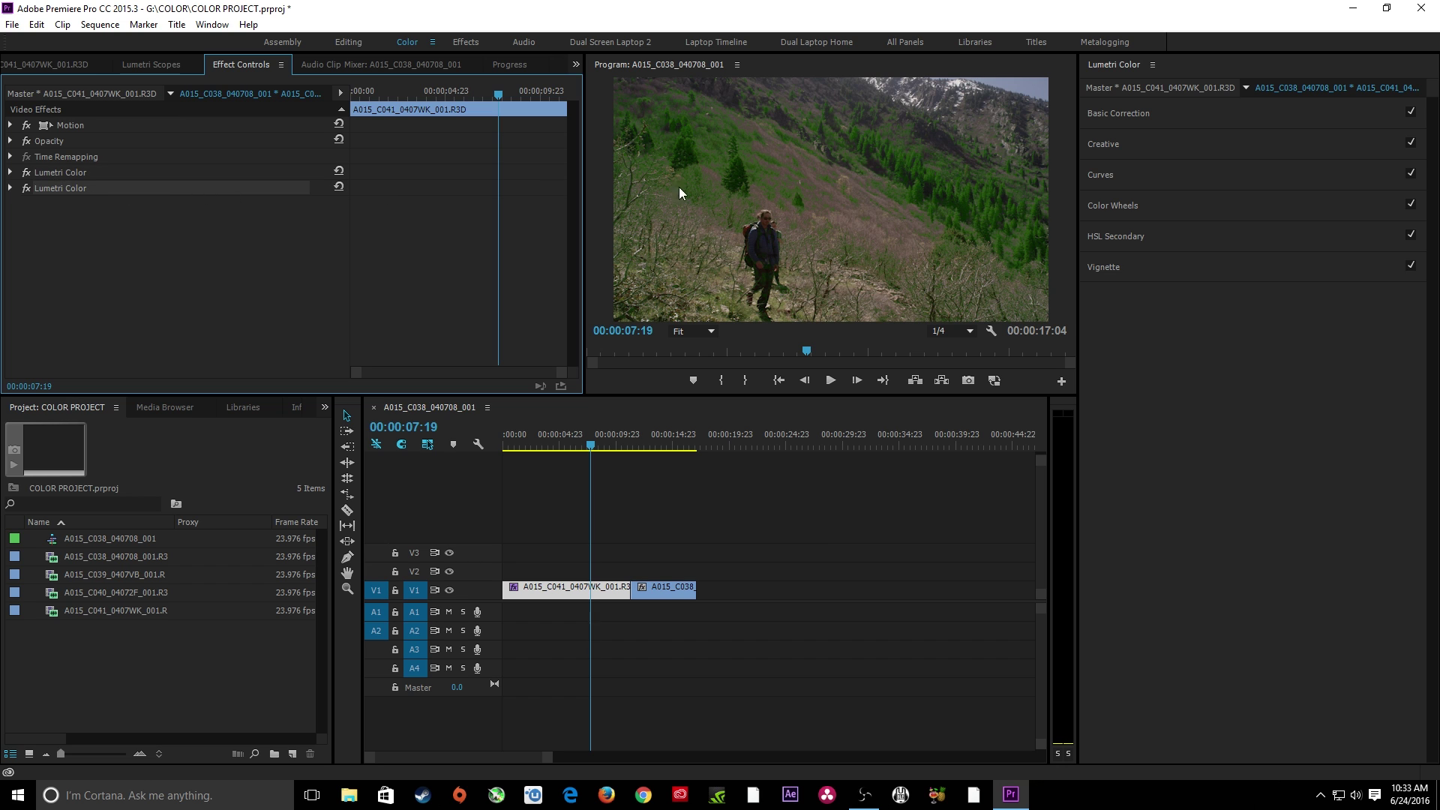
click(27, 188)
click(11, 188)
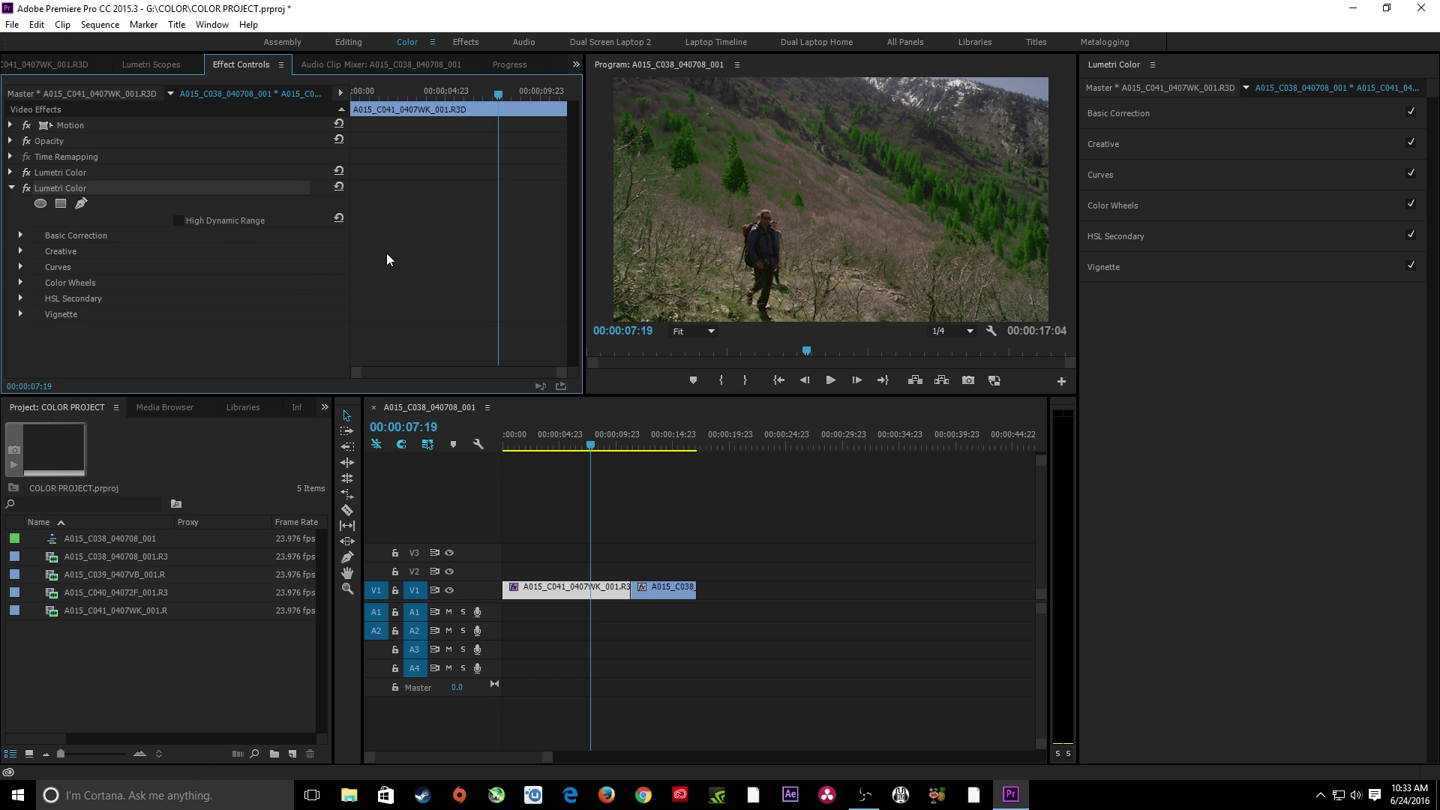
click(1153, 242)
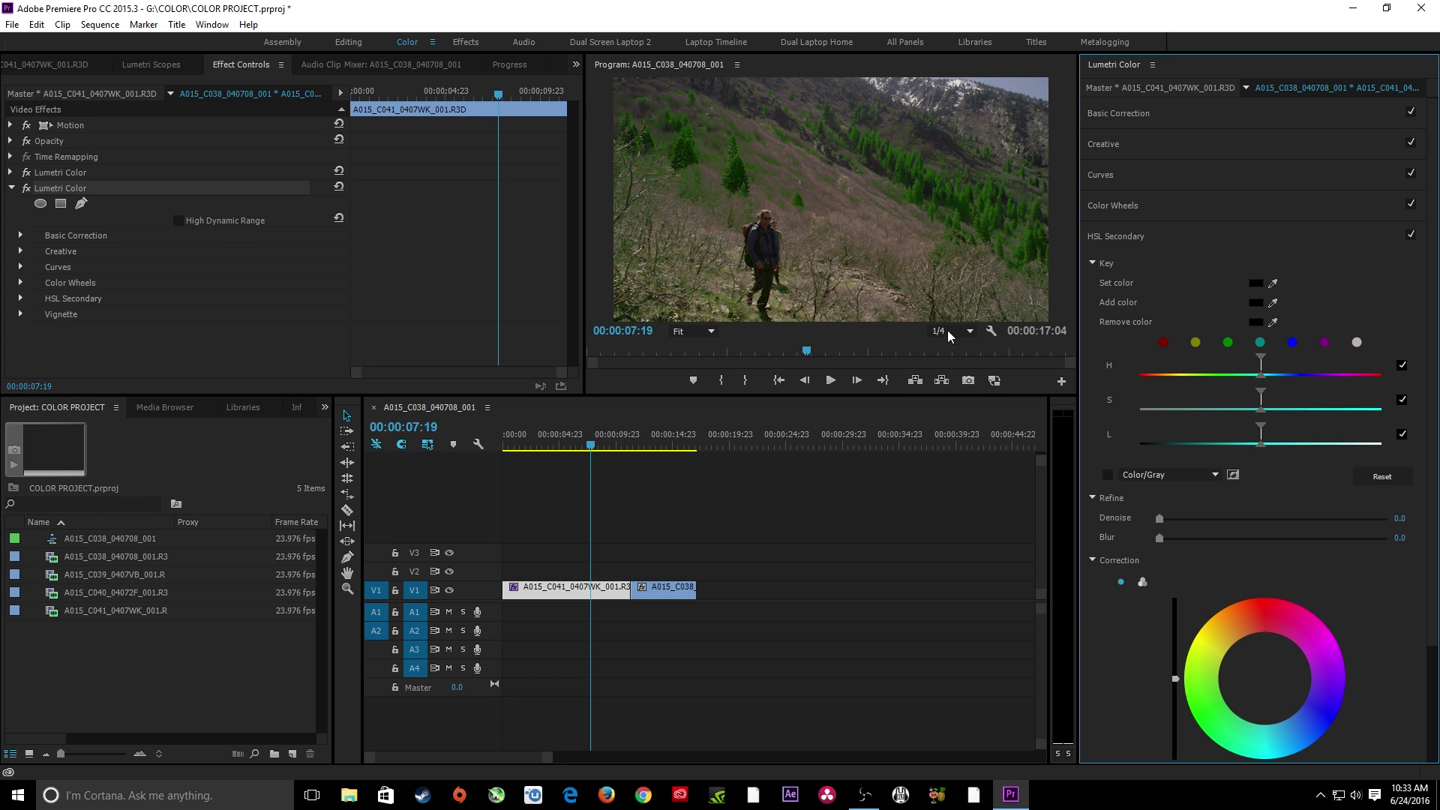
Rename the first Lumetri Color effect to 'GREEN FIX'.
click(74, 173)
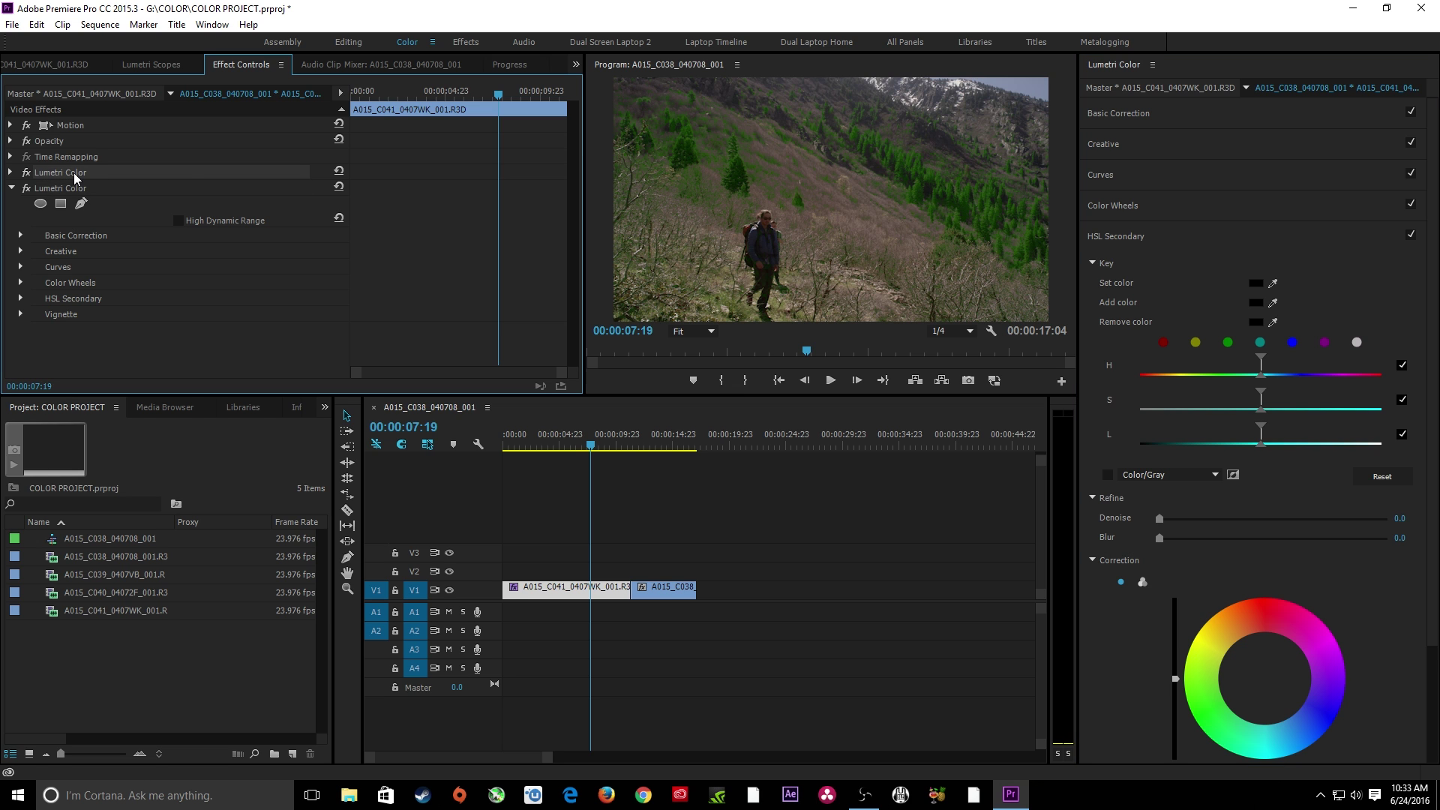
right_click(75, 178)
click(92, 182)
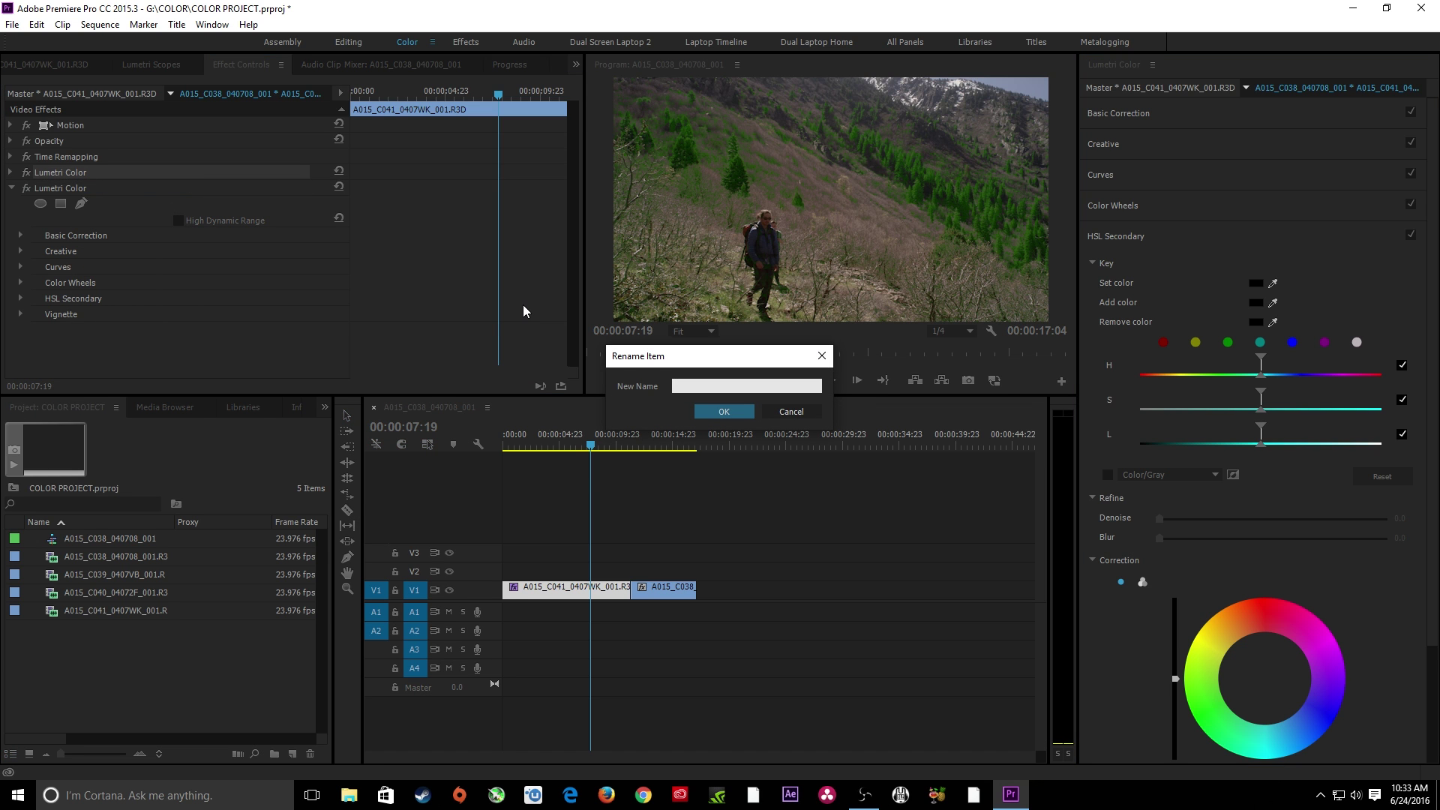
text(GREEN FIX)
key(Return)
Rename the second Lumetri Color effect to 'SKY FIX'.
click(82, 192)
right_click(83, 193)
click(98, 200)
text(SKY FIX)
key(Return)
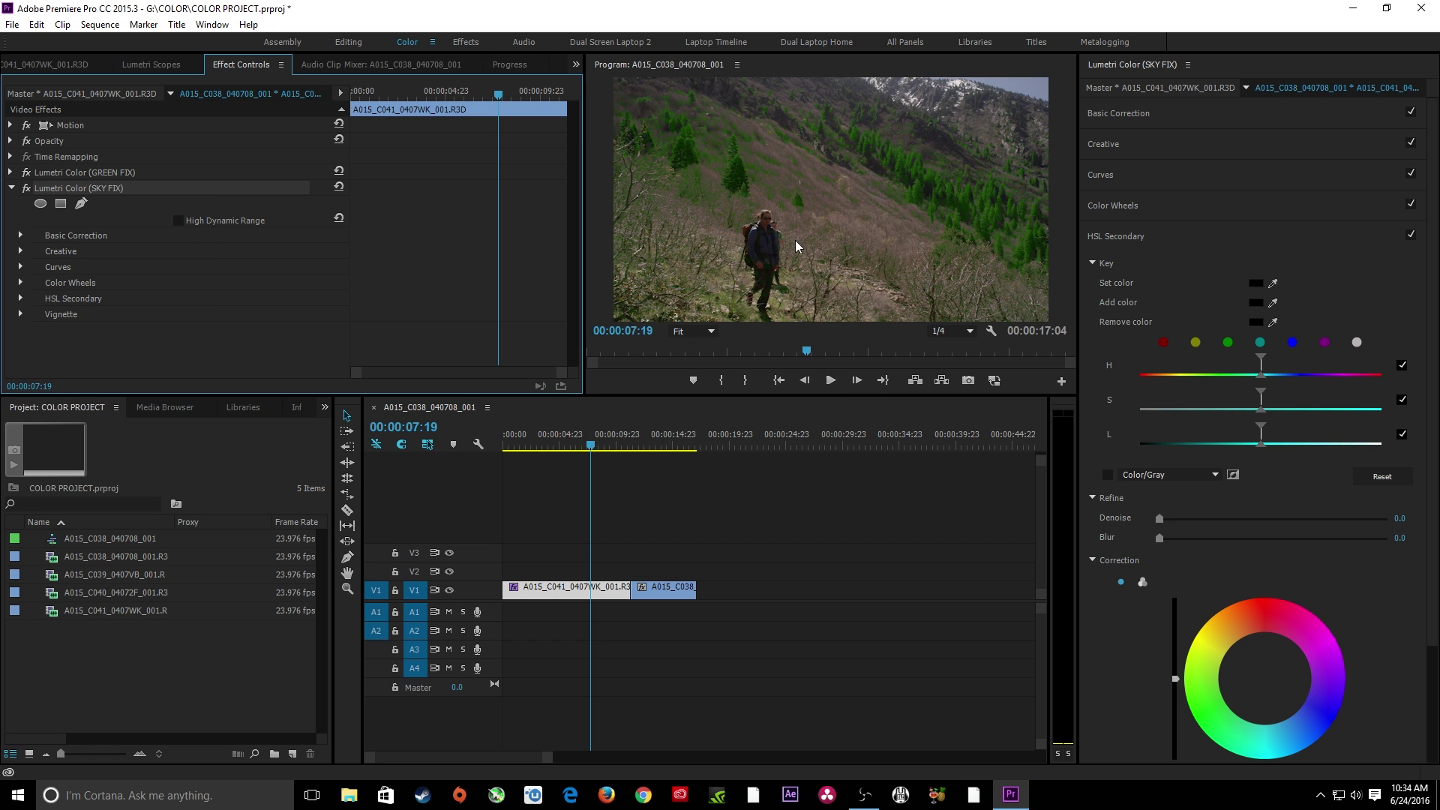
Sample the sky colour for the key and widen its hue, saturation and luminance ranges.
click(1274, 282)
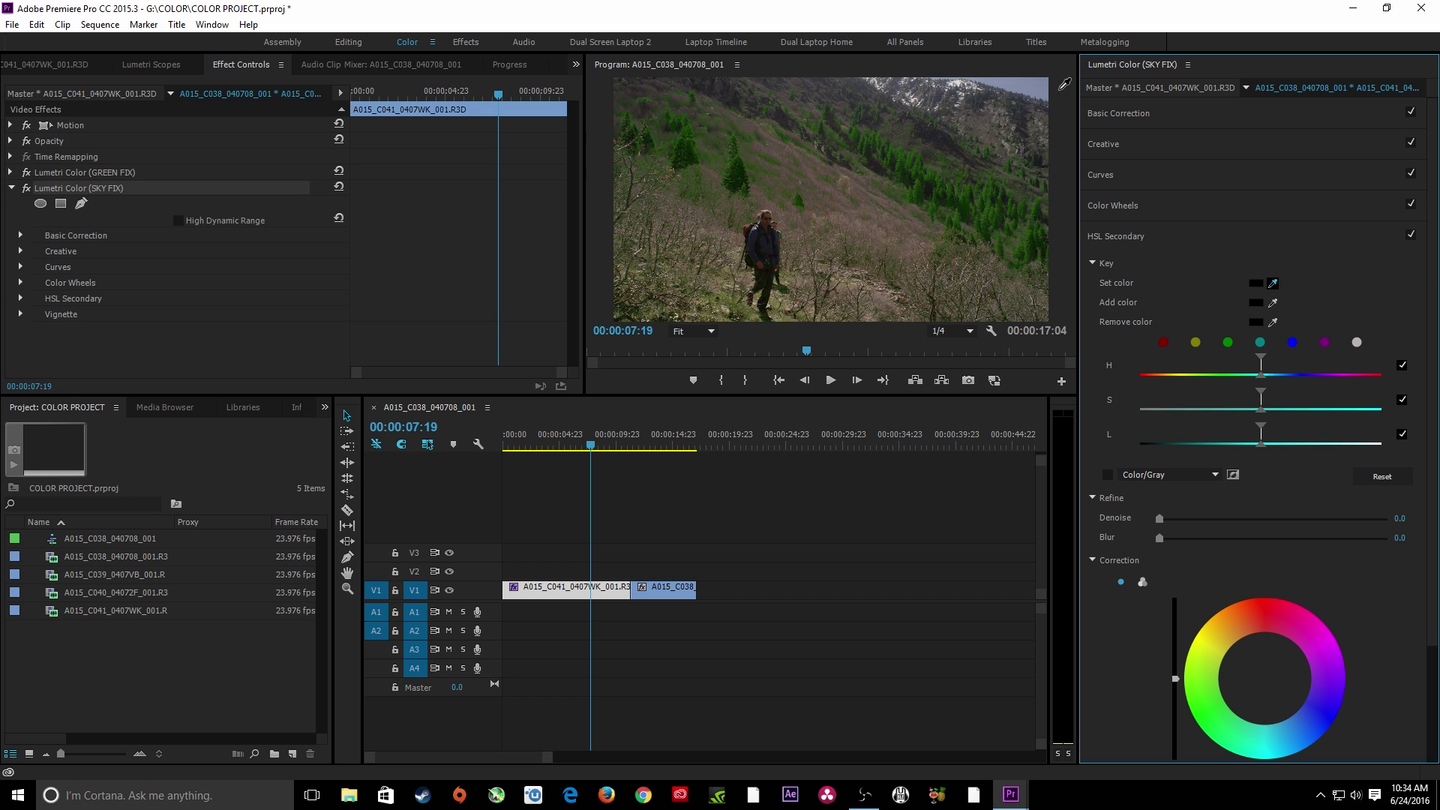
click(1035, 84)
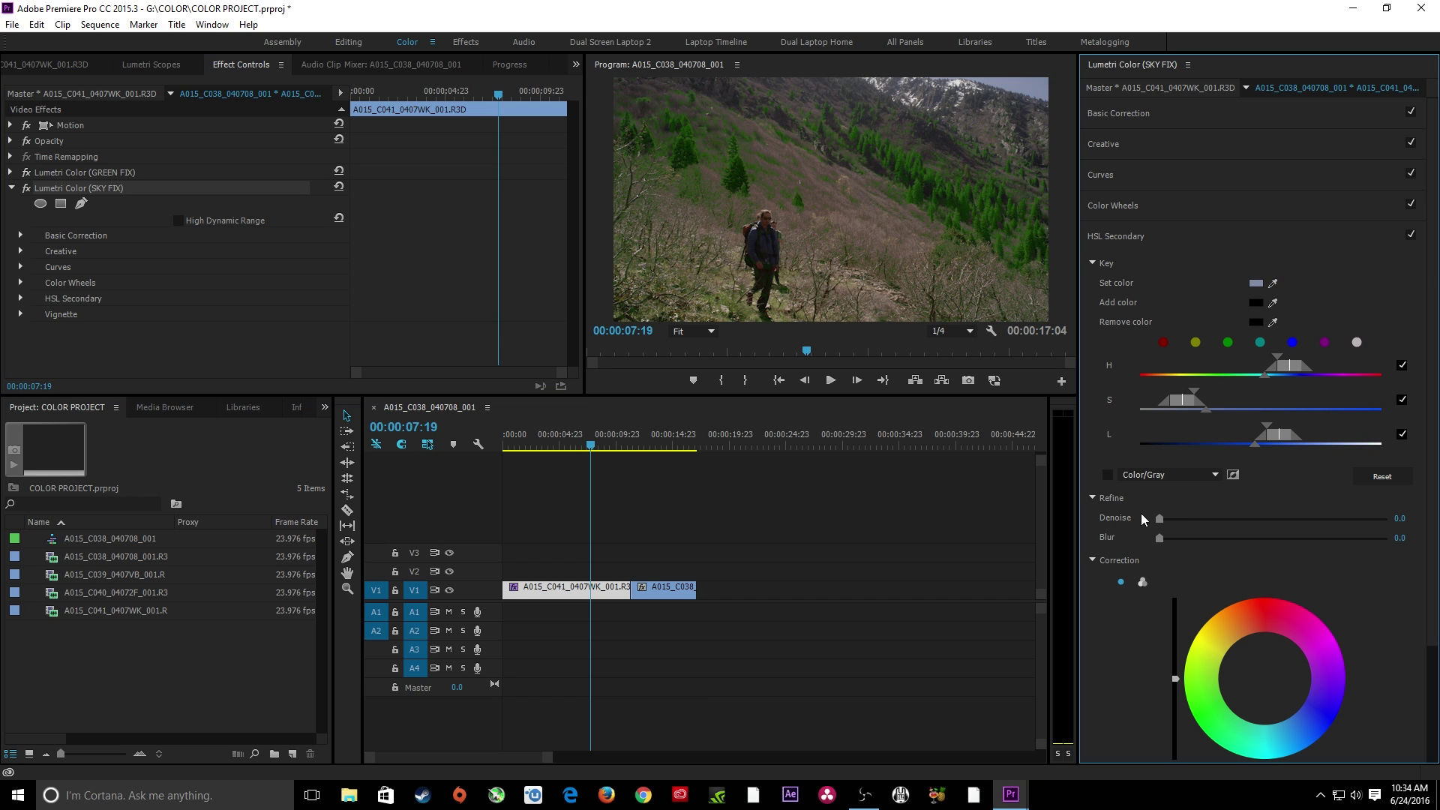
click(1108, 474)
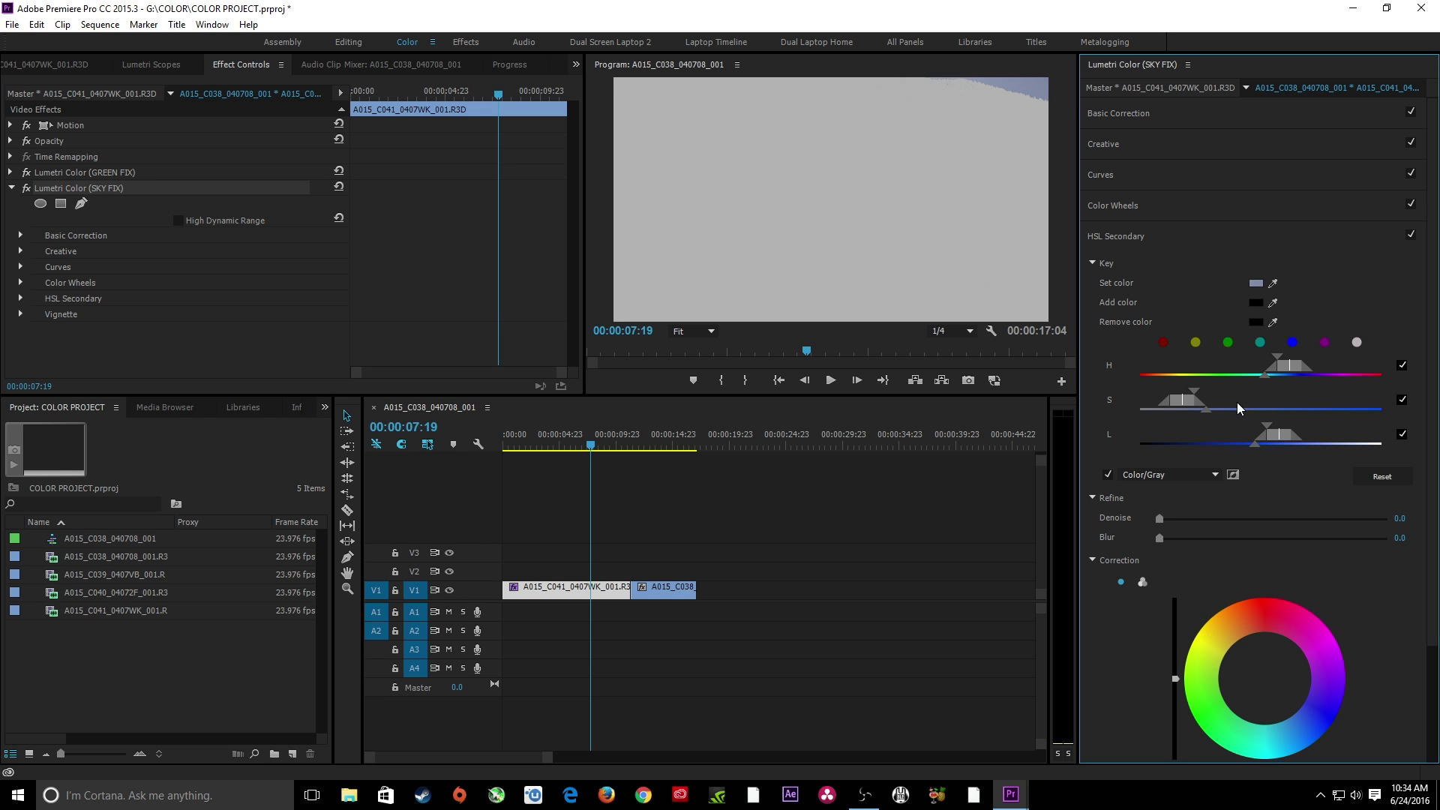
mouse_move(1199, 394)
mouse_down()
mouse_move(1223, 393)
mouse_move(1198, 394)
mouse_up()
drag(1282, 360, 1272, 361)
drag(1269, 426, 1243, 451)
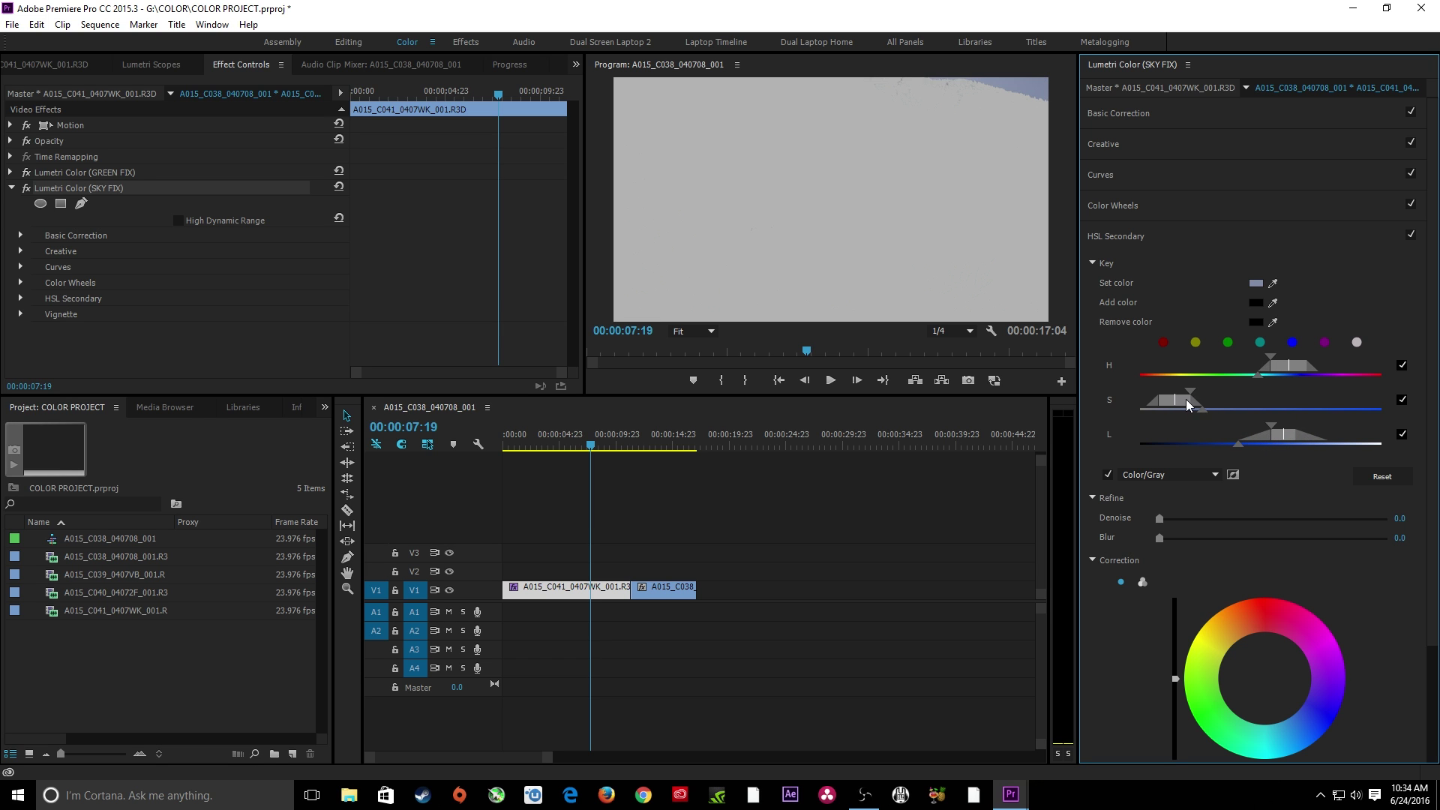
drag(1190, 397, 1199, 391)
Preview as a white/black mask, tighten the H/S/L ranges, and refine with Denoise 5.9 and Blur 4.7.
click(1158, 475)
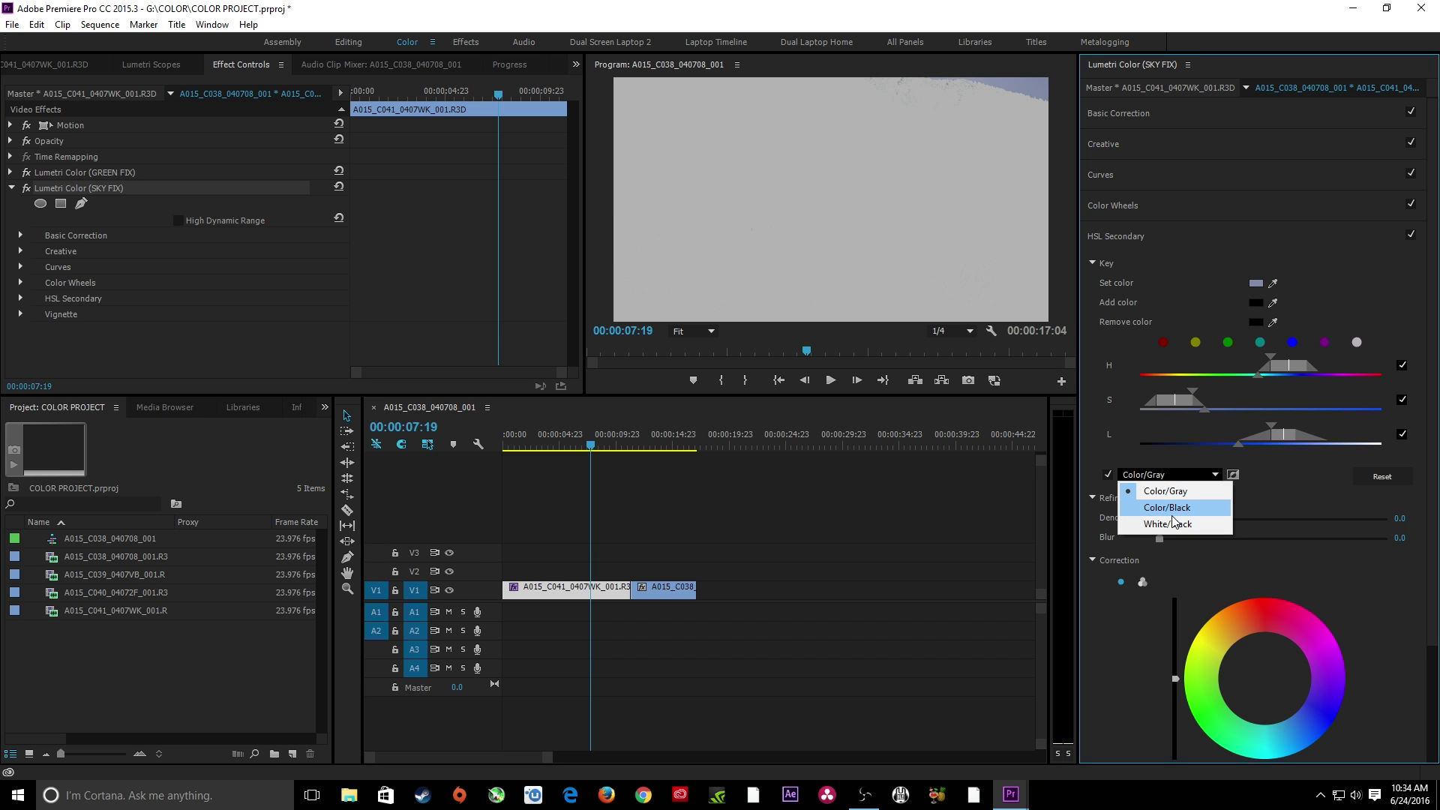
click(1174, 523)
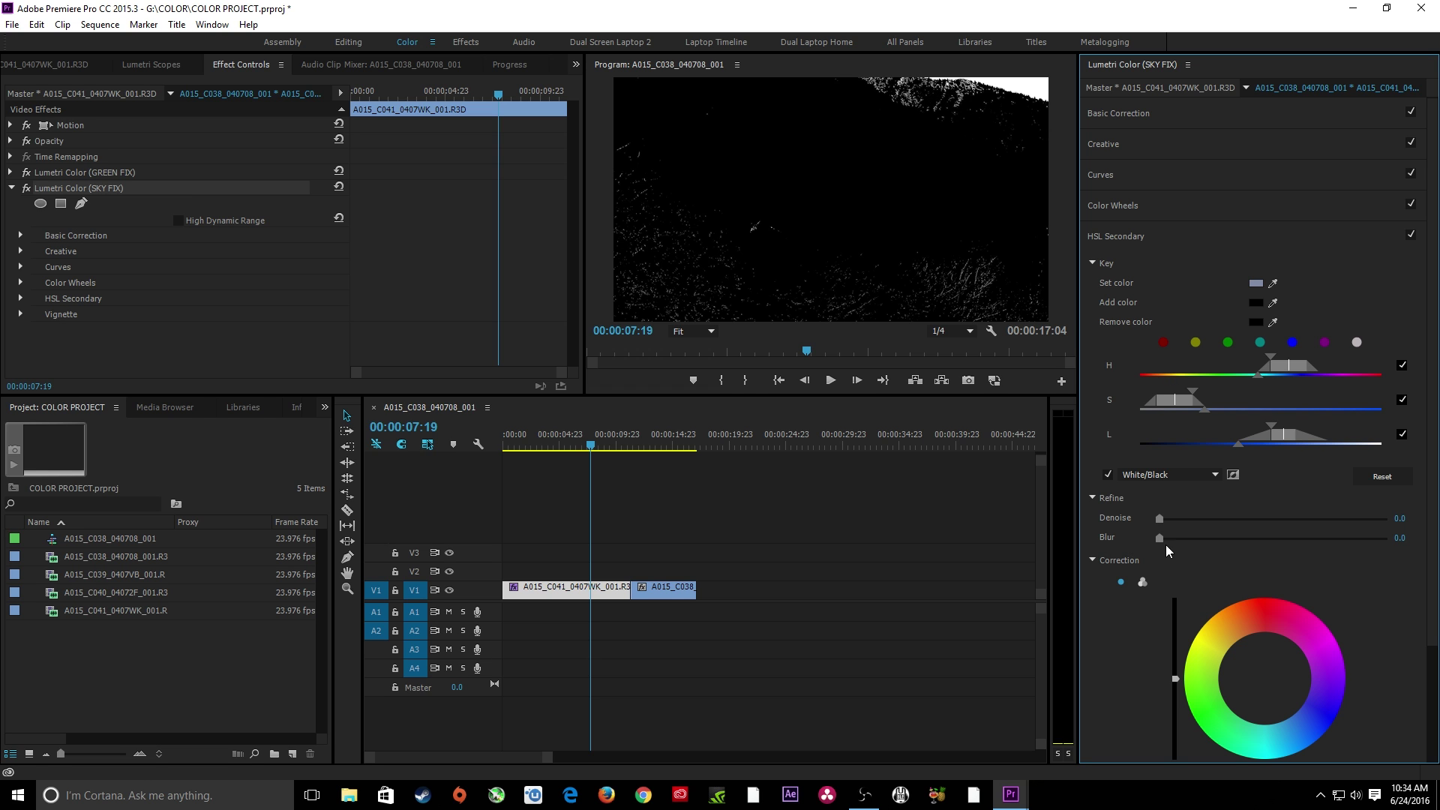
drag(1159, 537, 1174, 541)
drag(1248, 448, 1255, 449)
drag(1186, 390, 1180, 390)
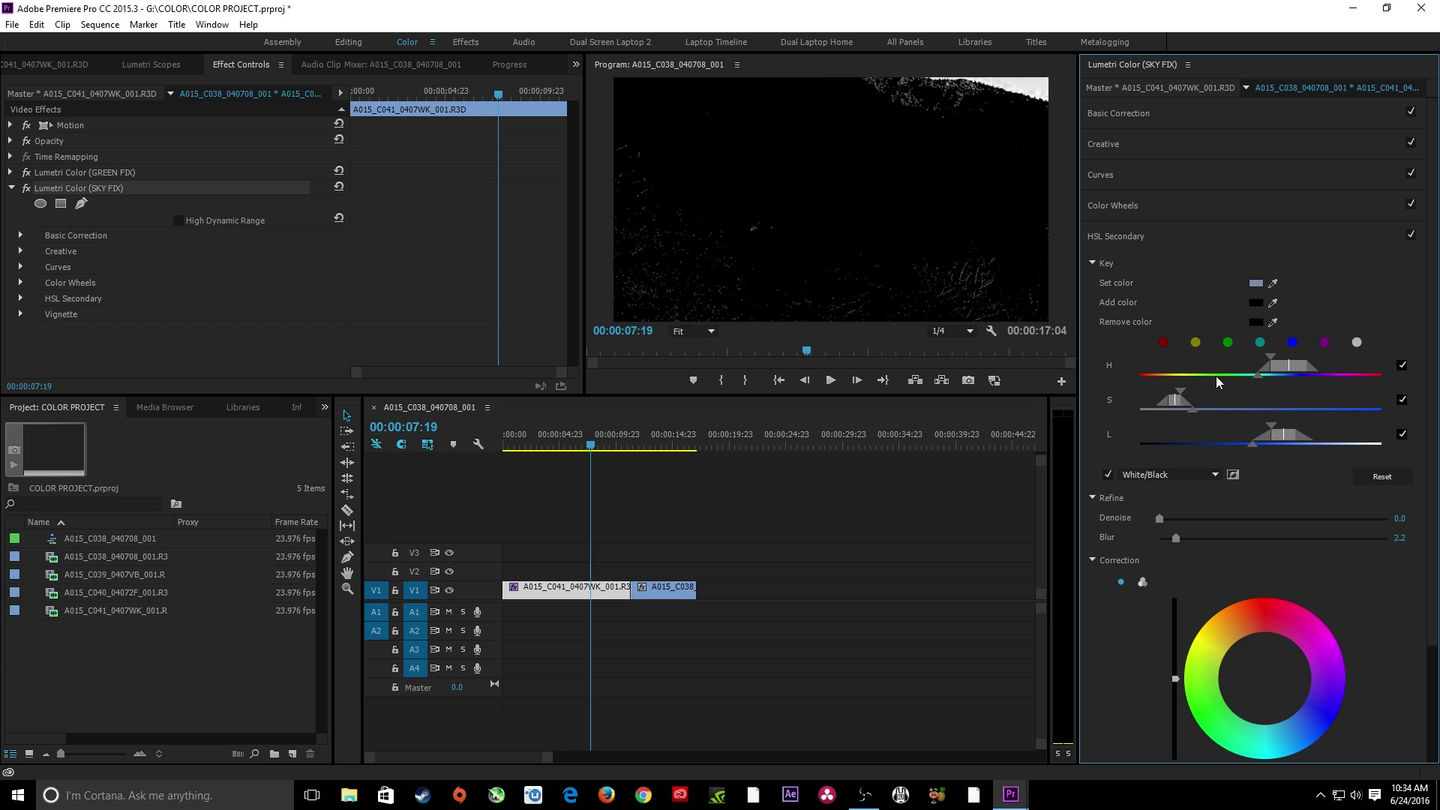
drag(1269, 359, 1284, 359)
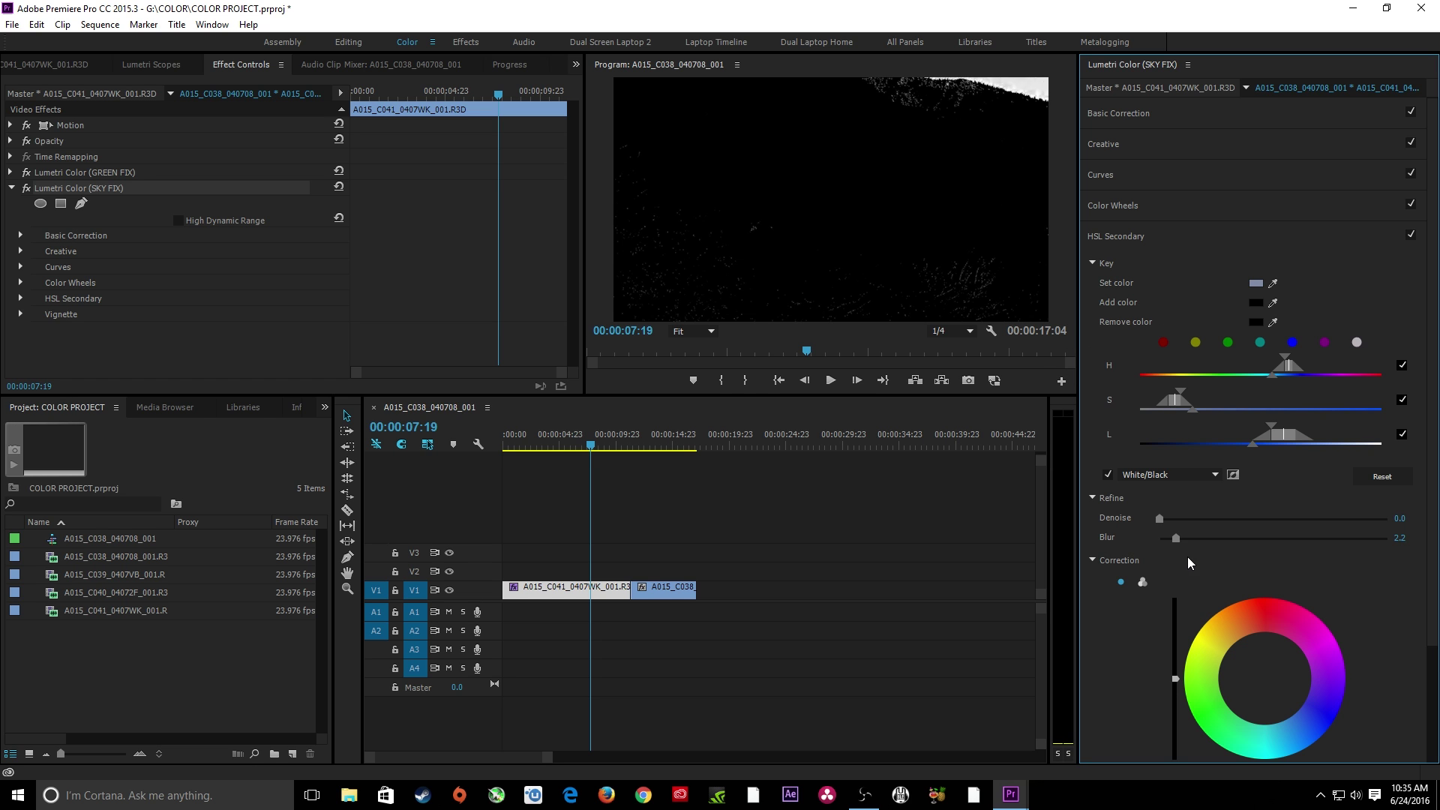
drag(1182, 540, 1174, 520)
Turn off the mask preview and shift the keyed sky's colour toward blue.
click(1108, 474)
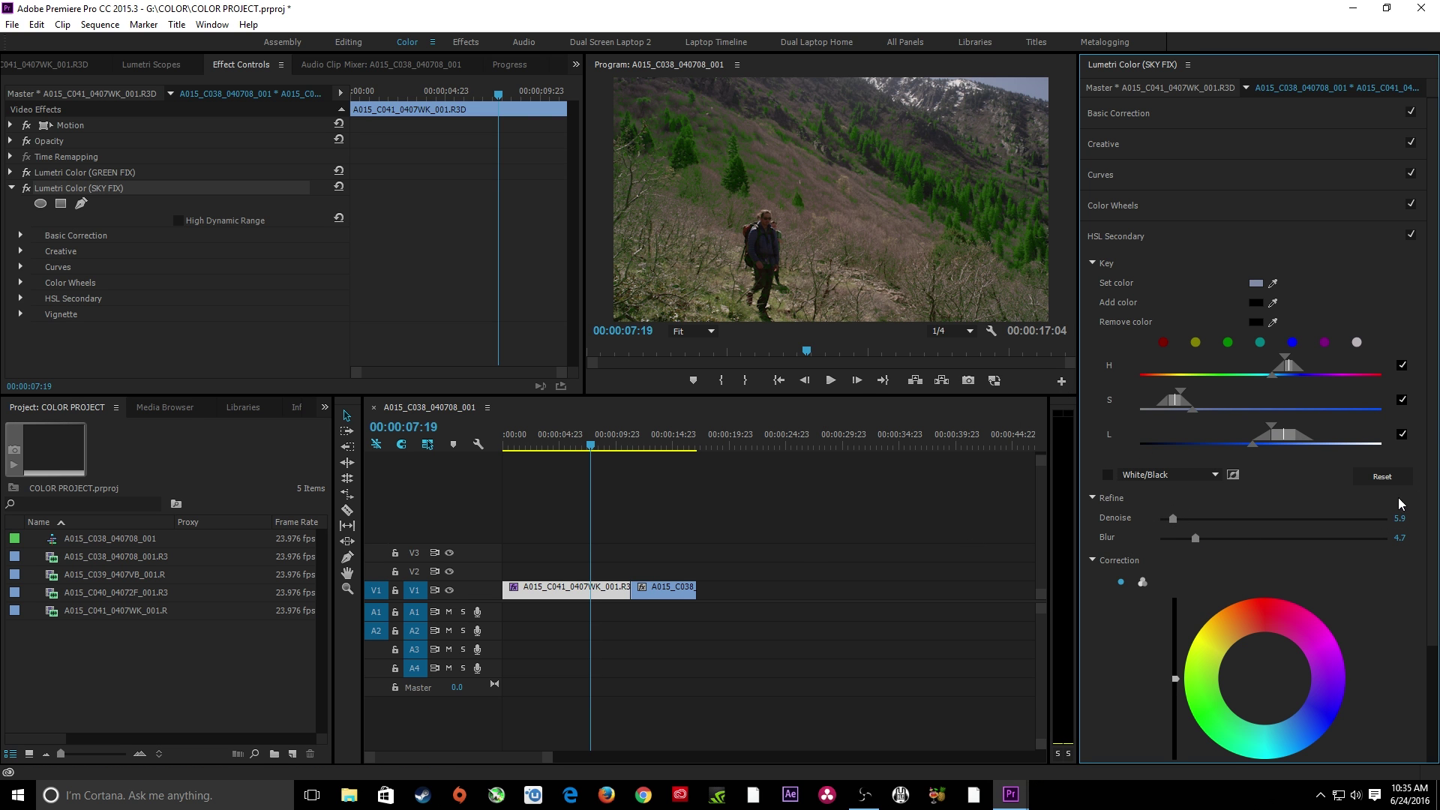
scroll(1418, 495, down, 4)
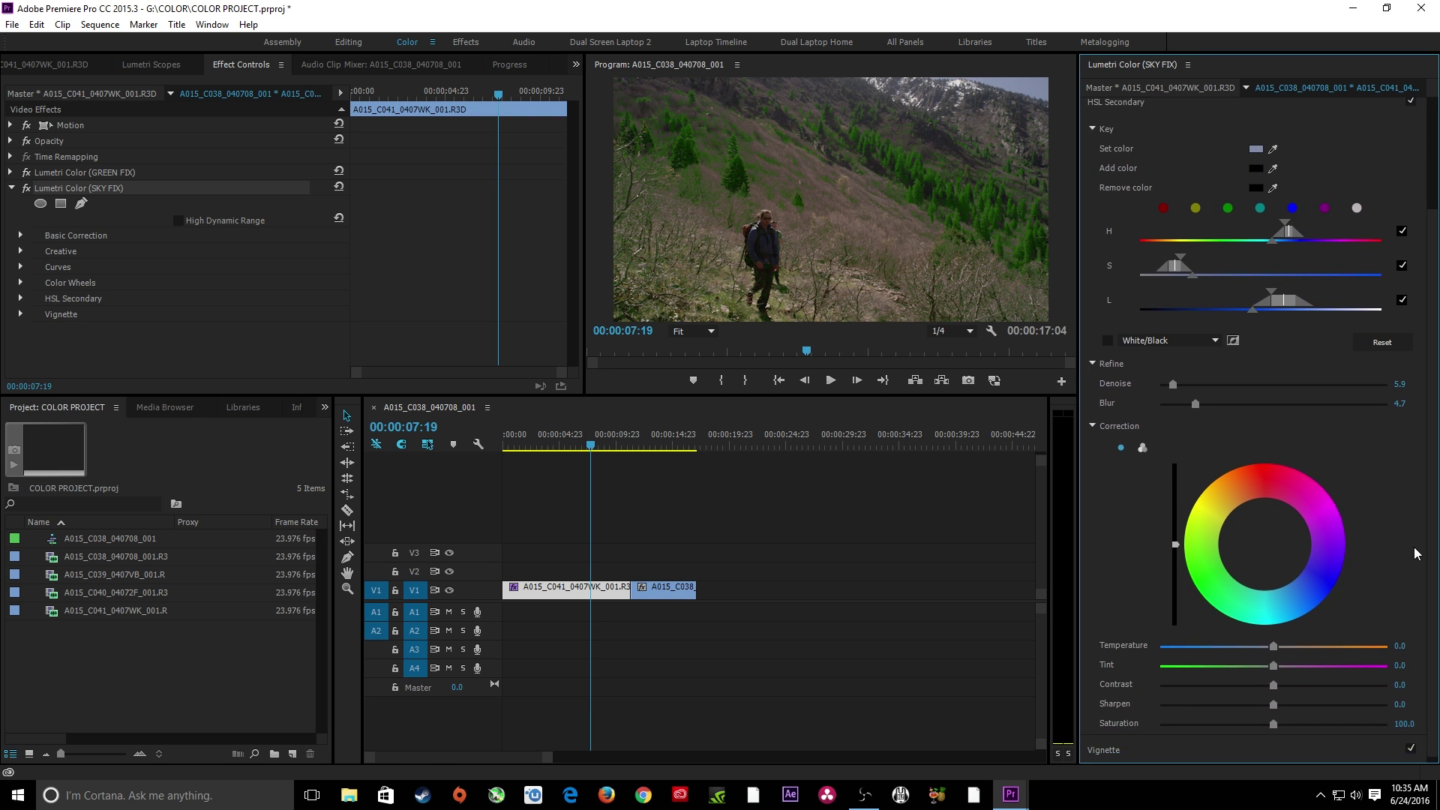
mouse_move(1272, 547)
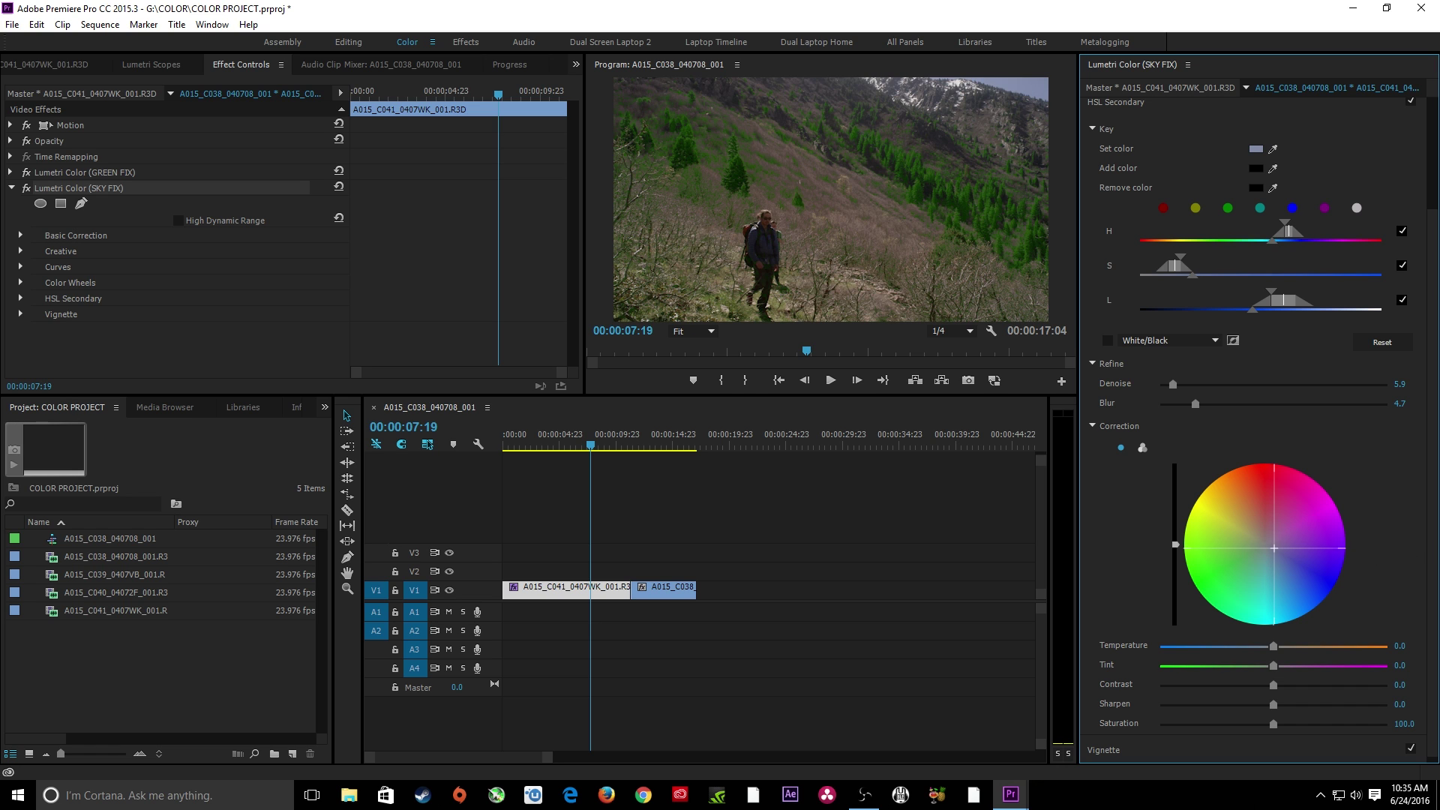
drag(1273, 548, 1311, 562)
scroll(1235, 457, up, 3)
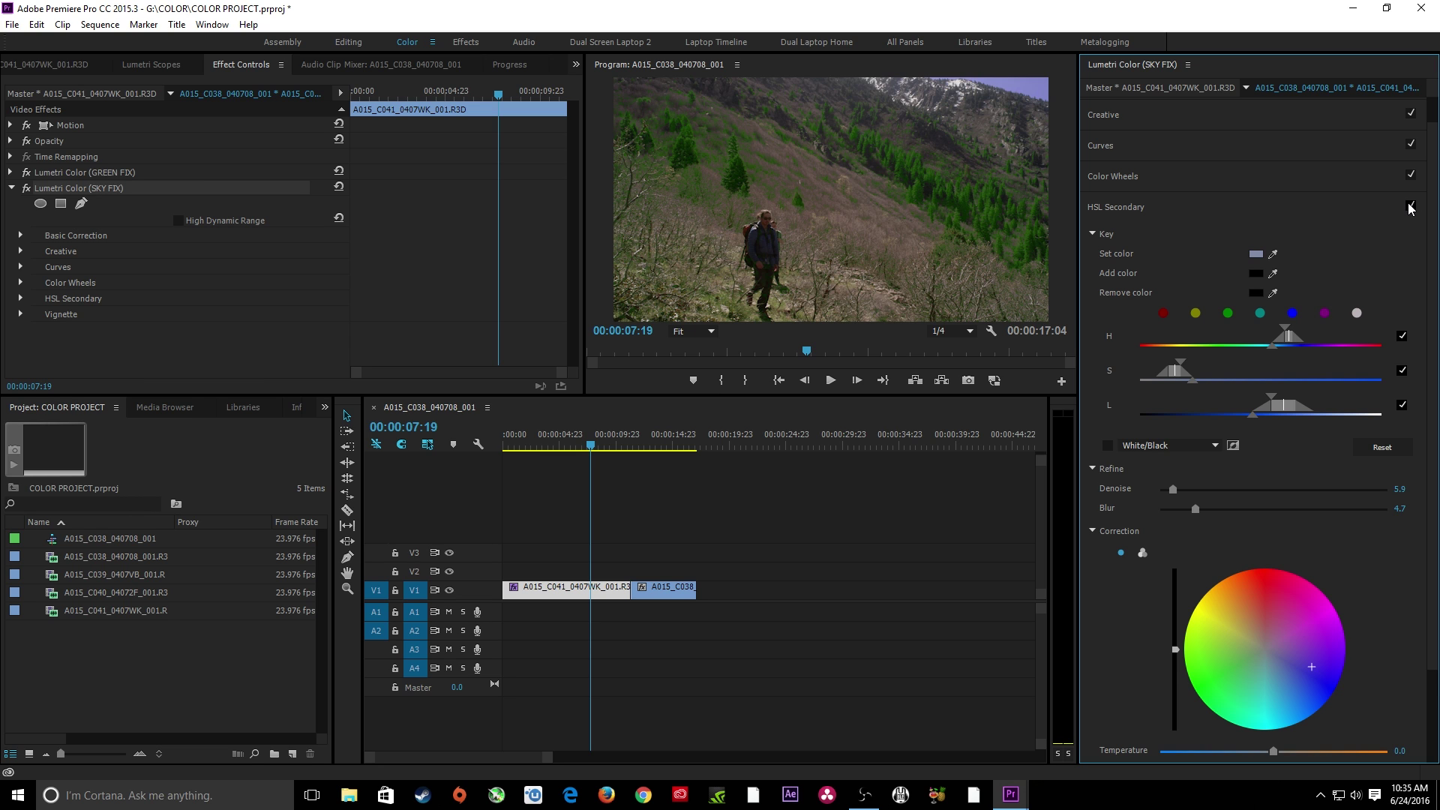
Toggle HSL Secondary off and on to compare, then collapse SKY FIX and HSL Secondary.
click(1410, 206)
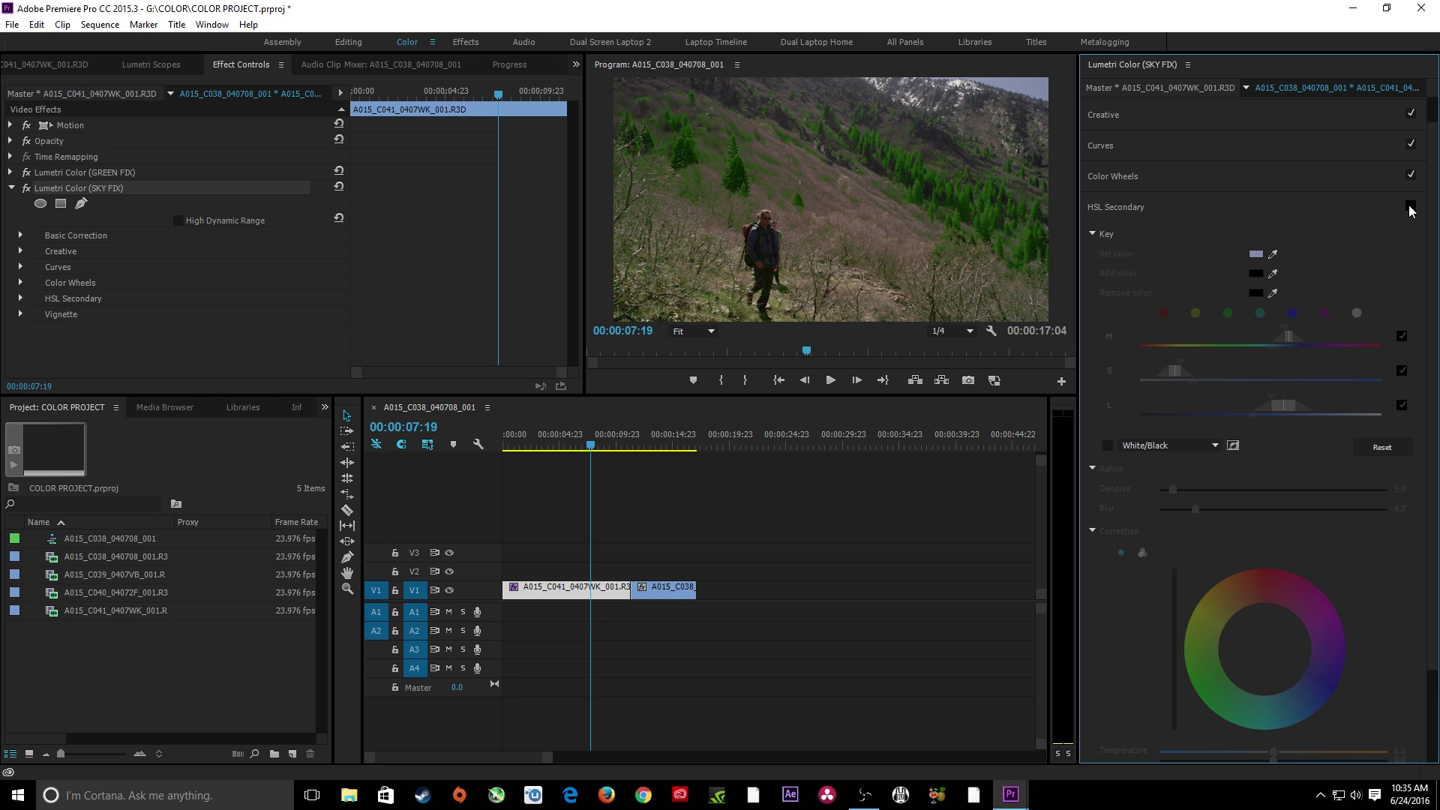
click(1410, 206)
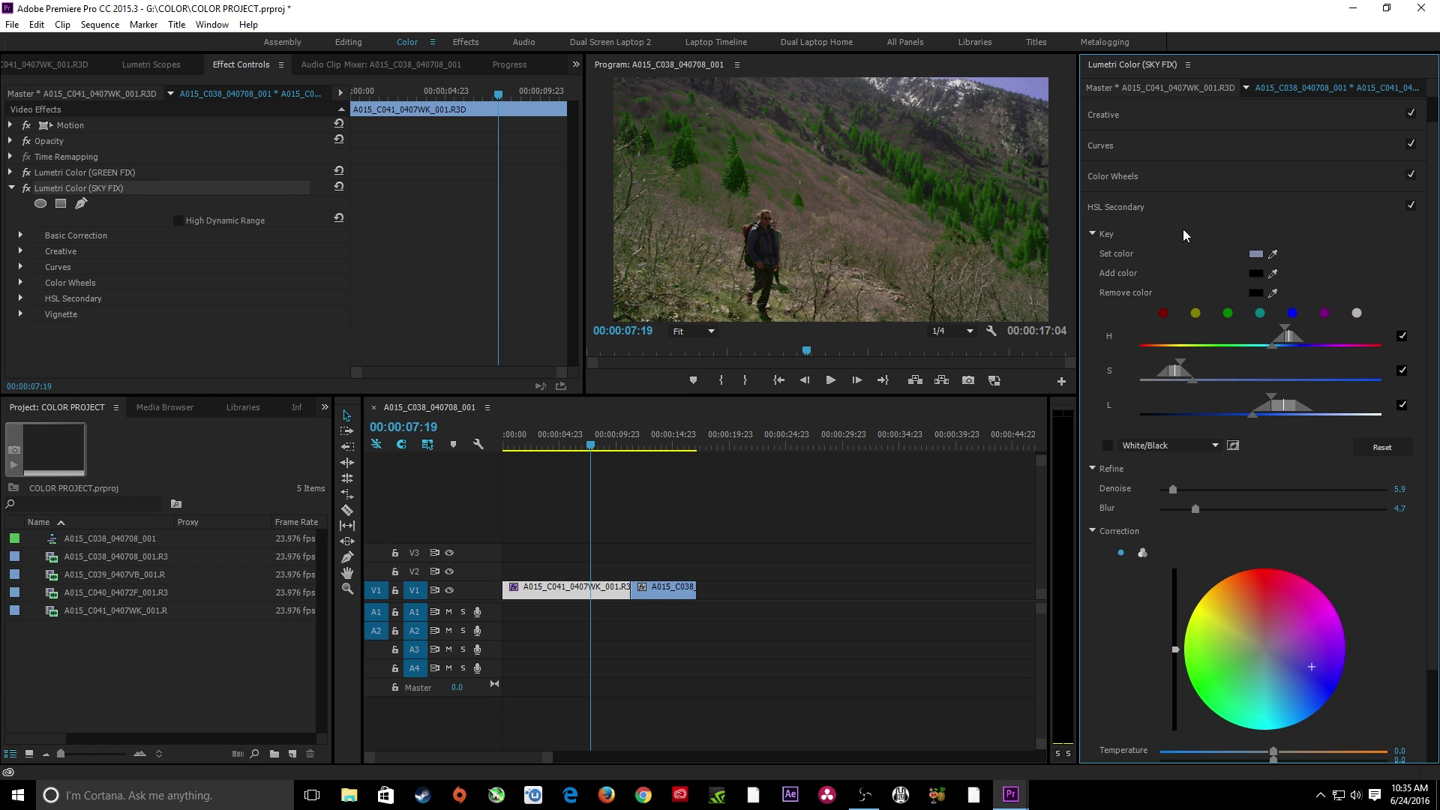
click(67, 175)
click(11, 188)
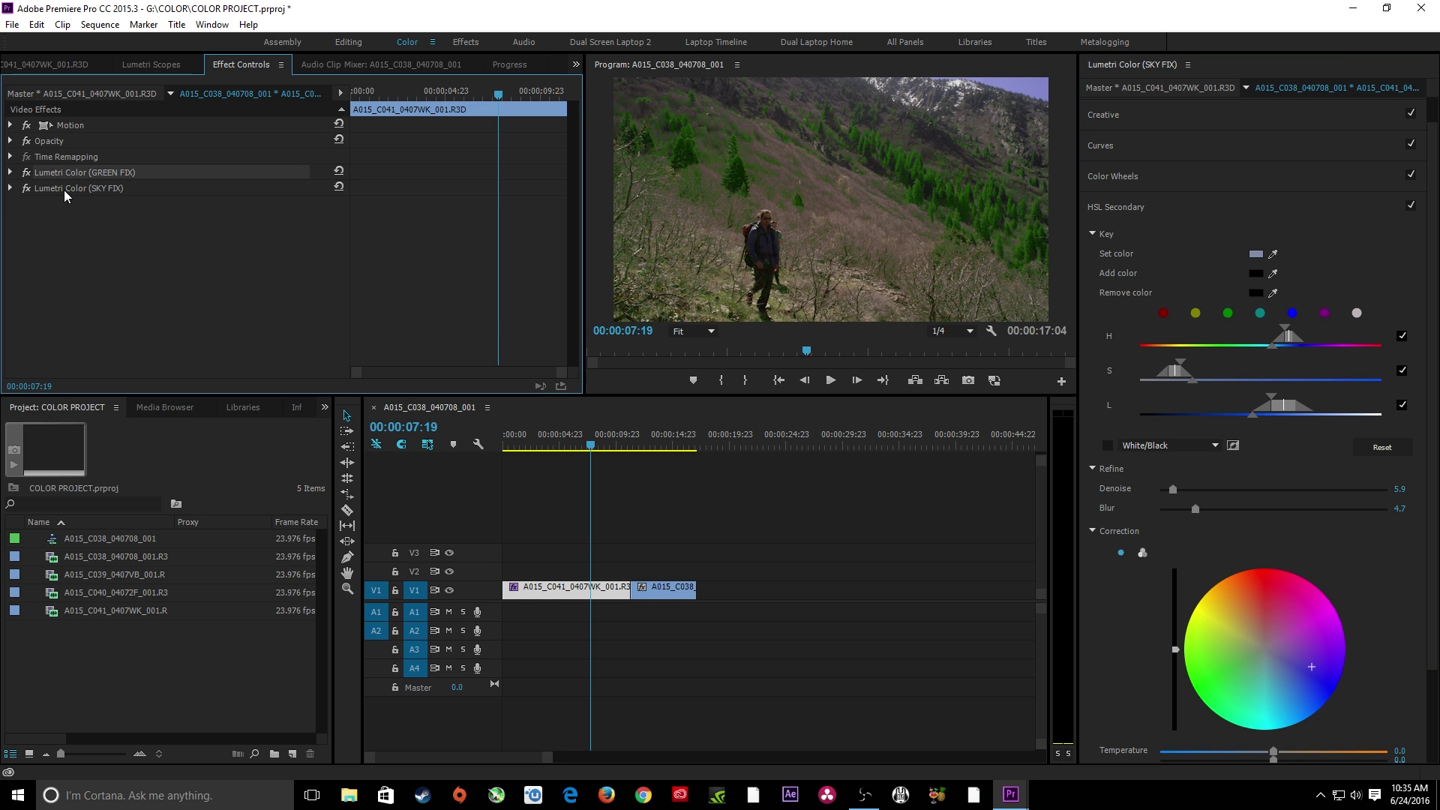
click(1176, 210)
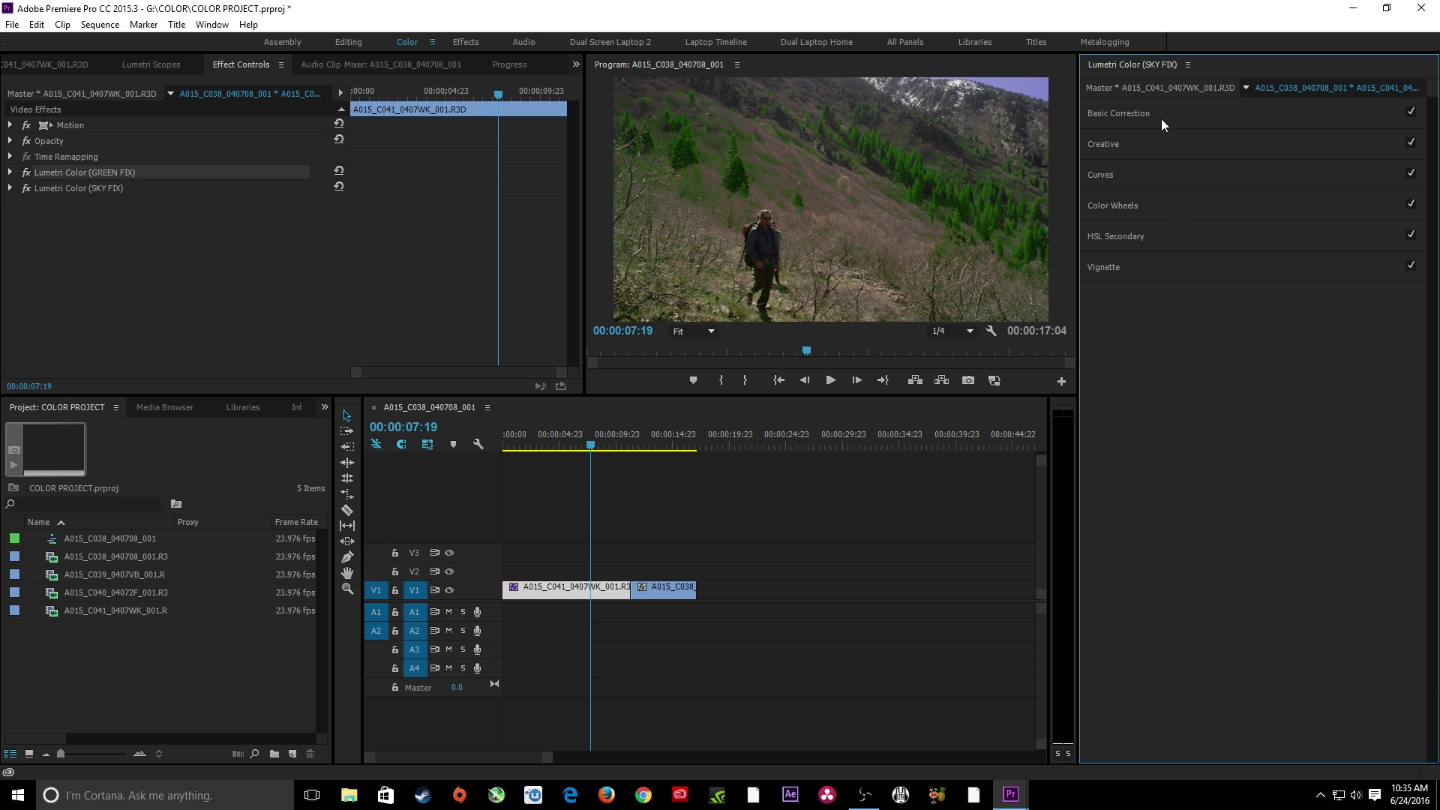
Give SKY FIX contrast 40.1 and a cooler temperature, then bypass a Lumetri effect to compare.
click(1162, 118)
mouse_move(1274, 301)
mouse_down()
mouse_move(1312, 301)
mouse_move(1281, 282)
mouse_move(1318, 299)
mouse_move(1279, 284)
mouse_up()
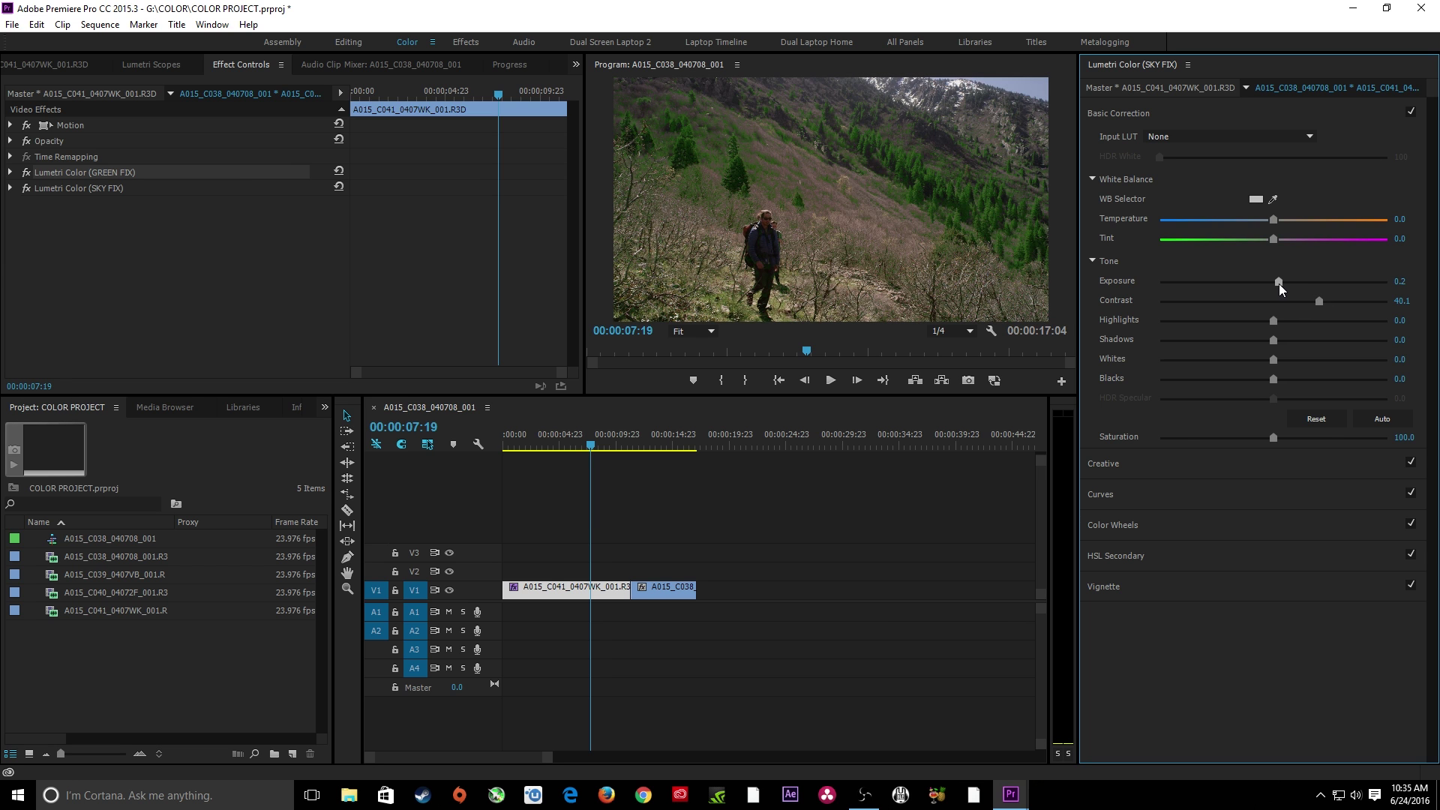
mouse_move(1273, 220)
mouse_down()
mouse_move(1284, 223)
mouse_move(1267, 226)
mouse_up()
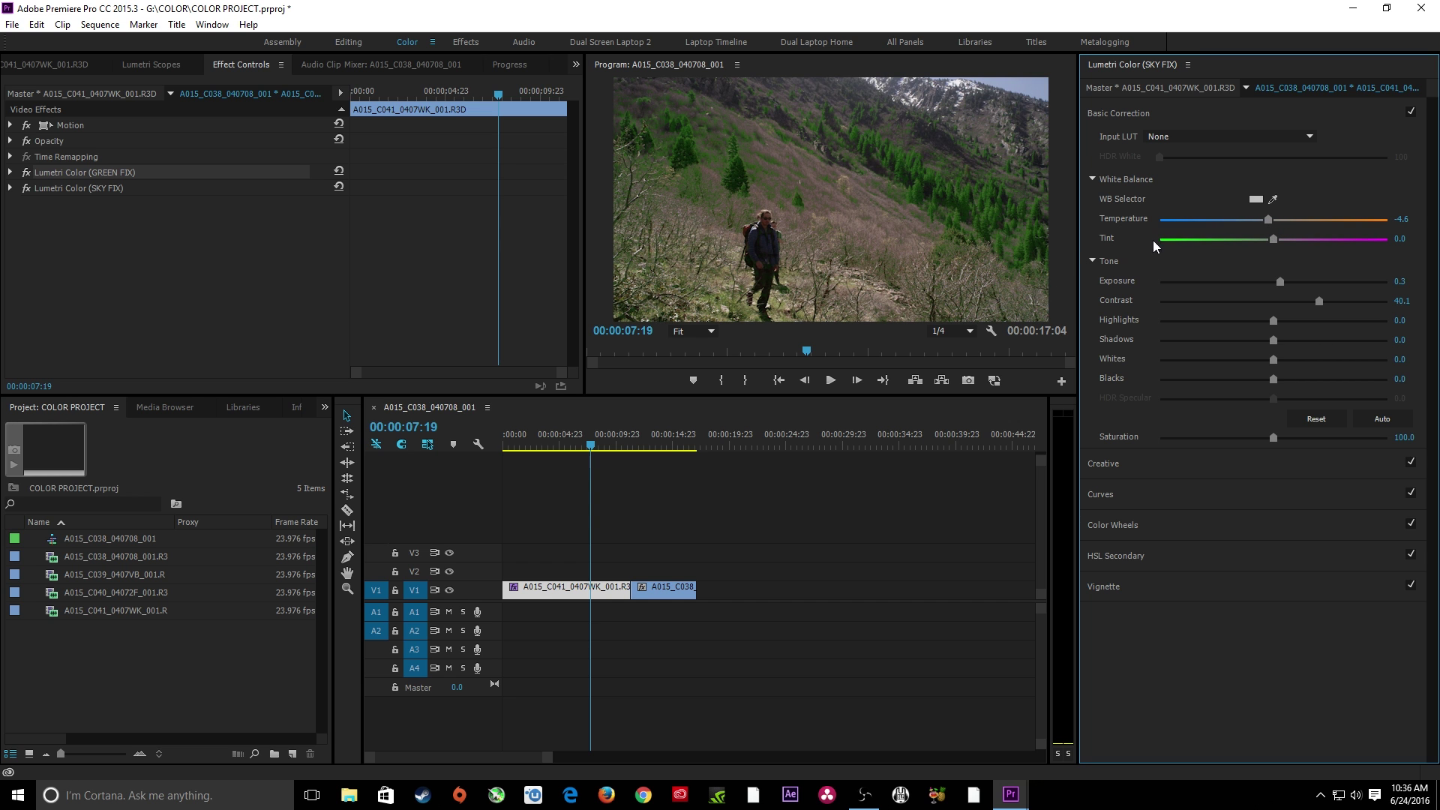
click(54, 188)
click(26, 187)
Re-enable both GREEN FIX and SKY FIX, and reopen SKY FIX's HSL Secondary settings.
click(26, 172)
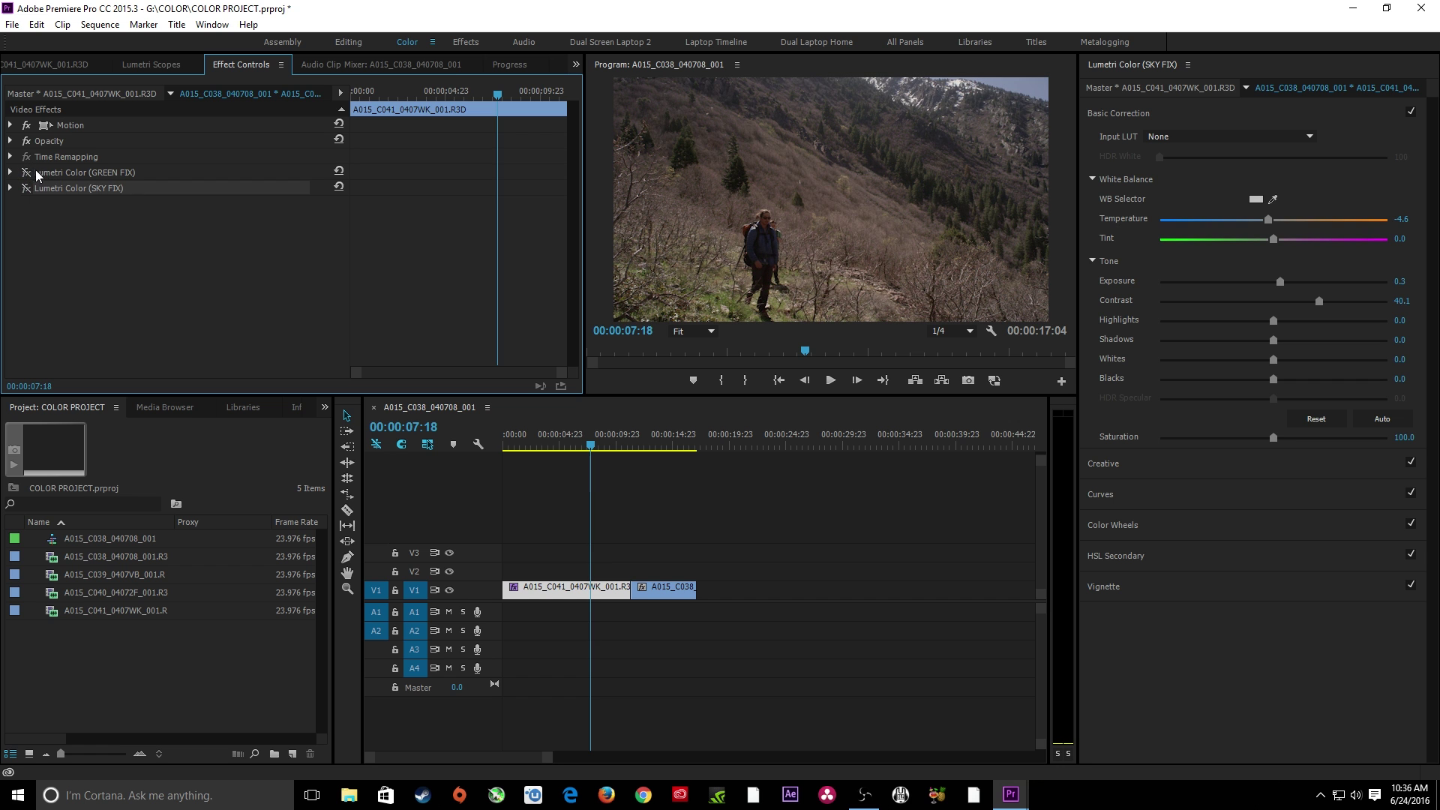
click(26, 172)
click(27, 188)
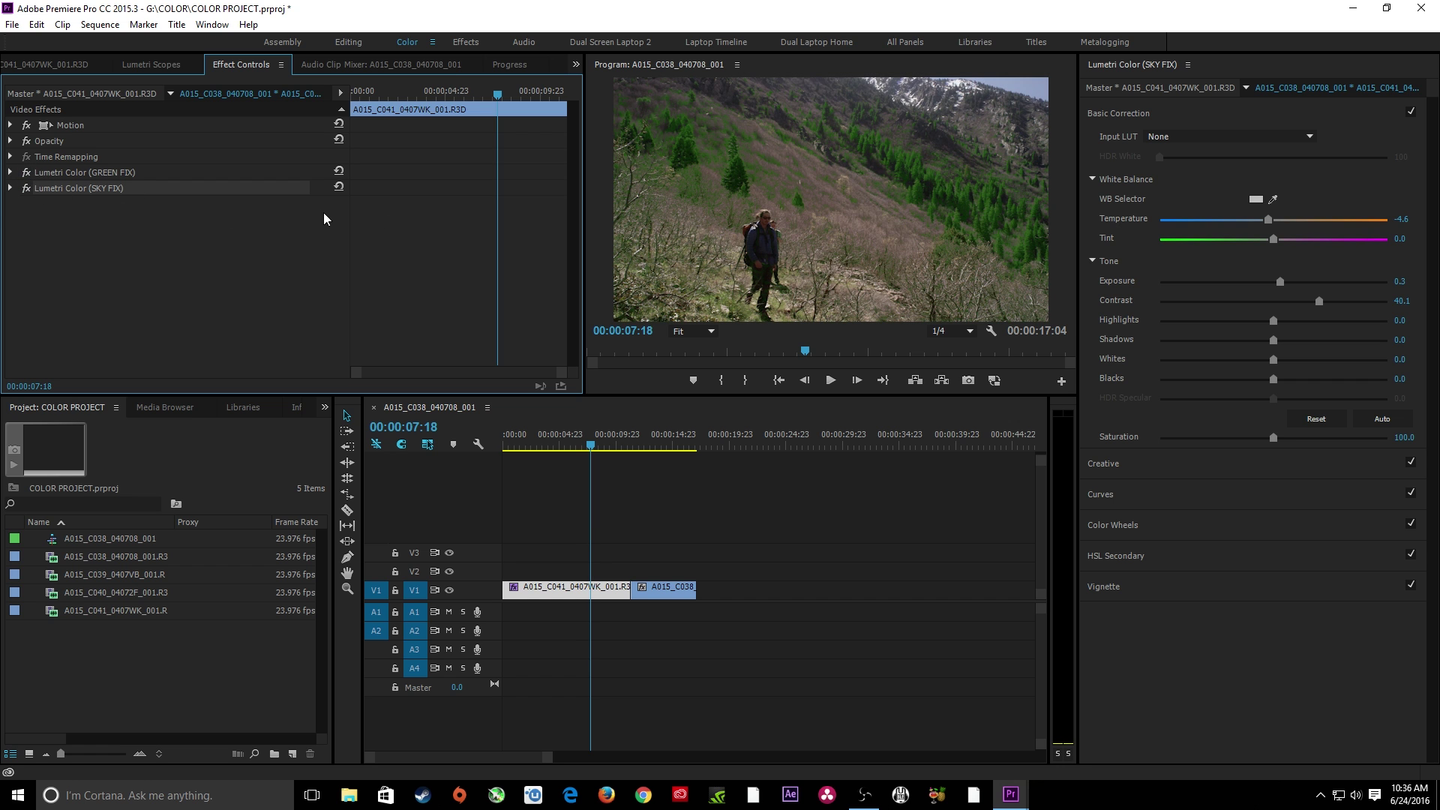
click(1116, 555)
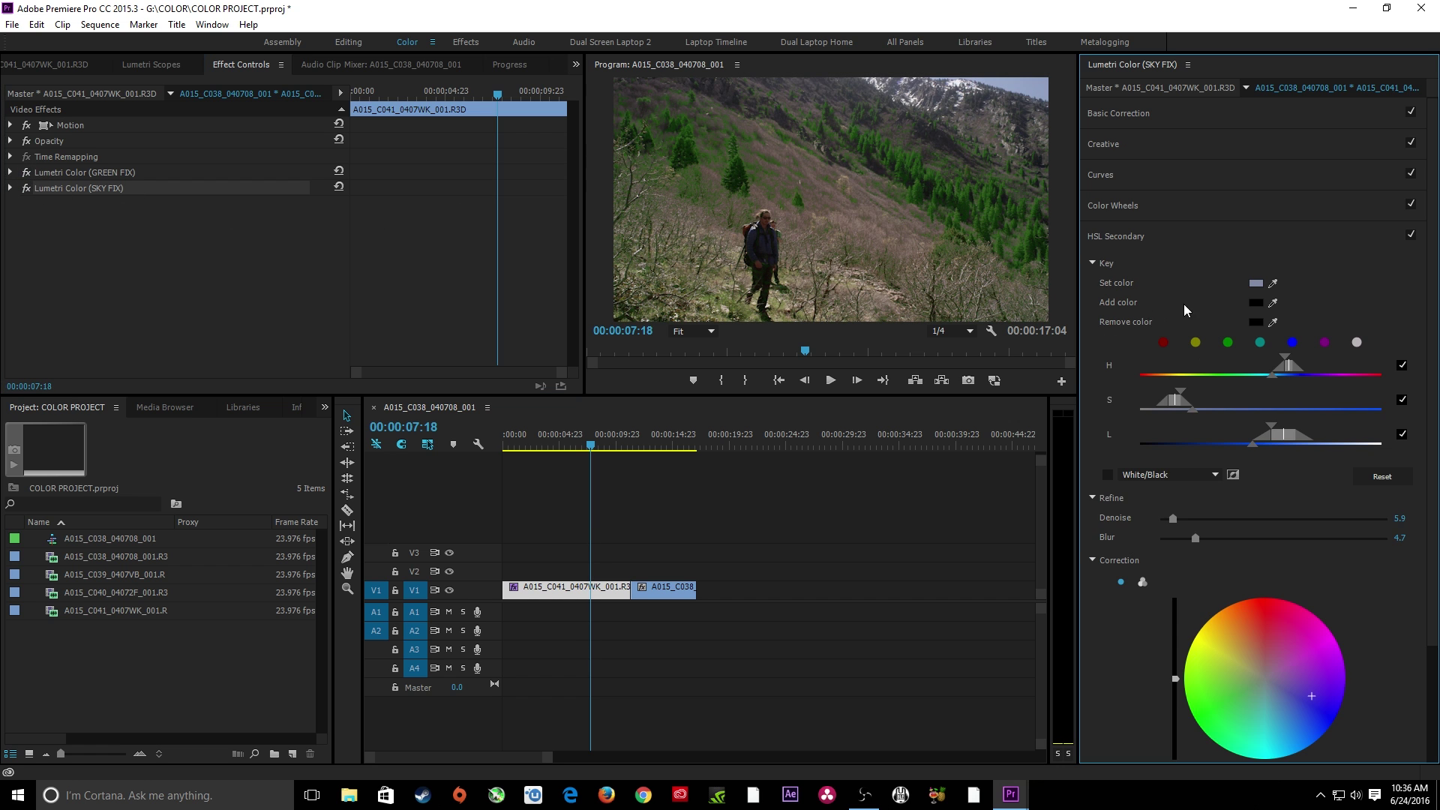